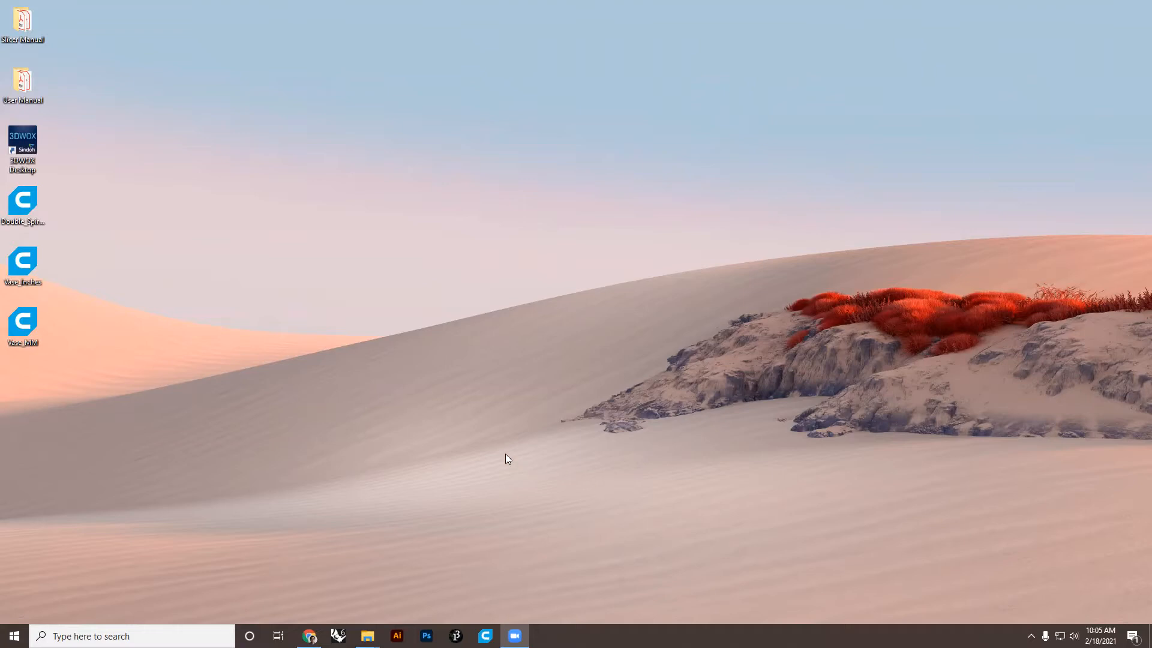
- Launch Ultimaker Cura and complete its introductory setup pages, accepting the user agreement and skipping the account sign-in
click(486, 635)
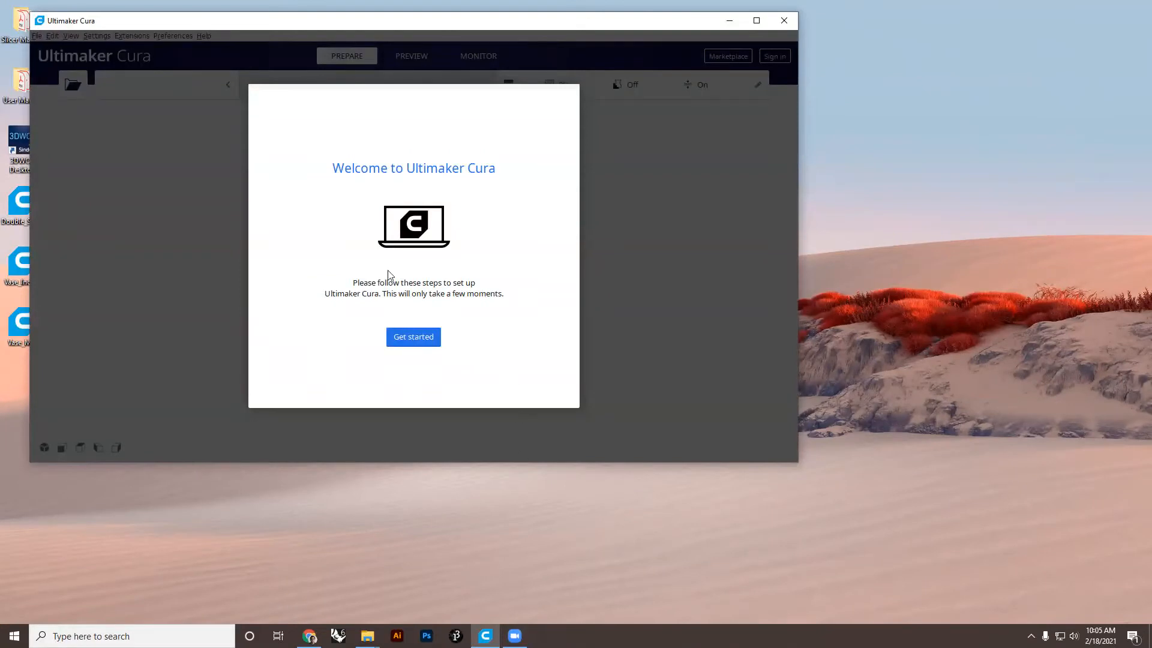
click(420, 340)
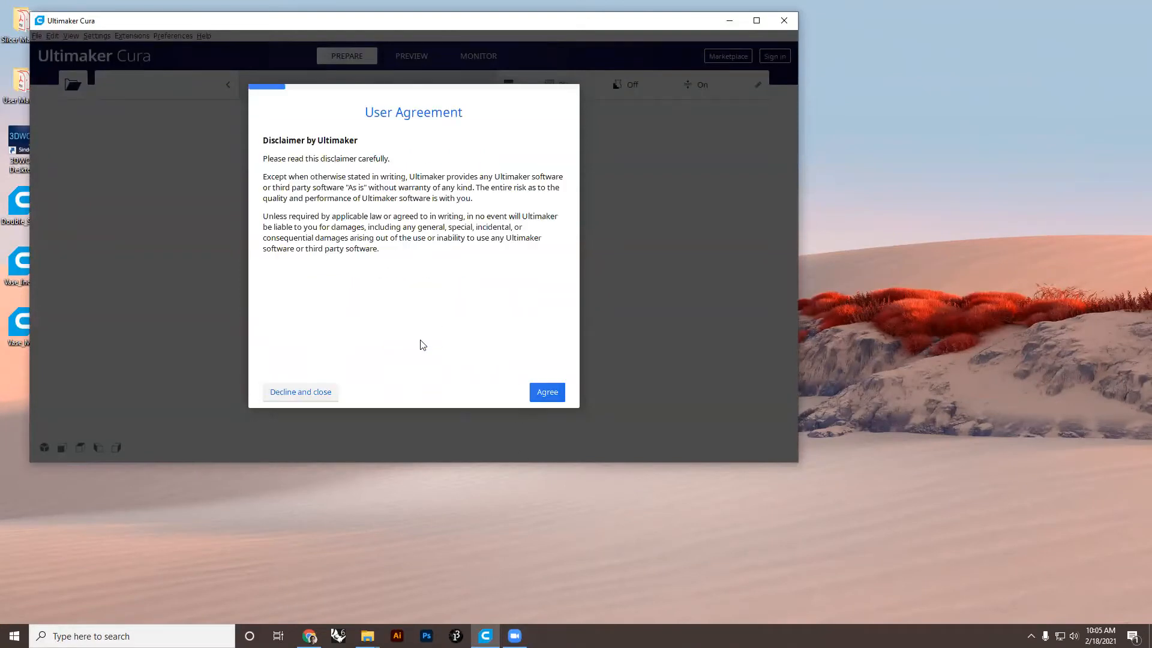
click(546, 394)
click(545, 395)
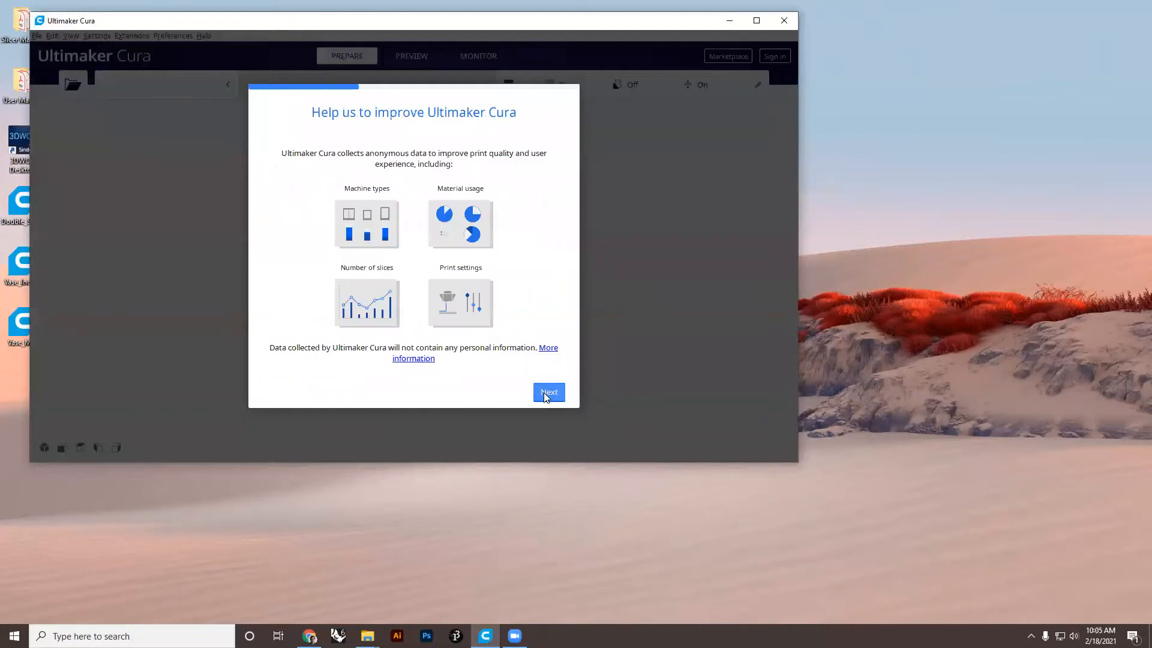
click(544, 392)
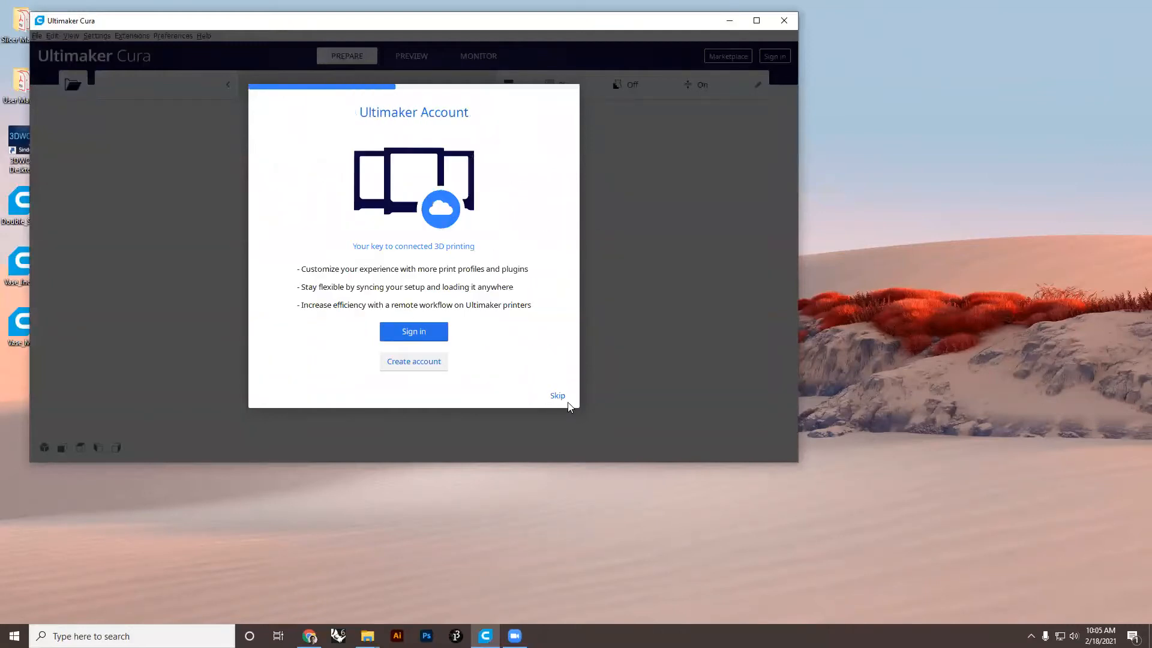
click(560, 393)
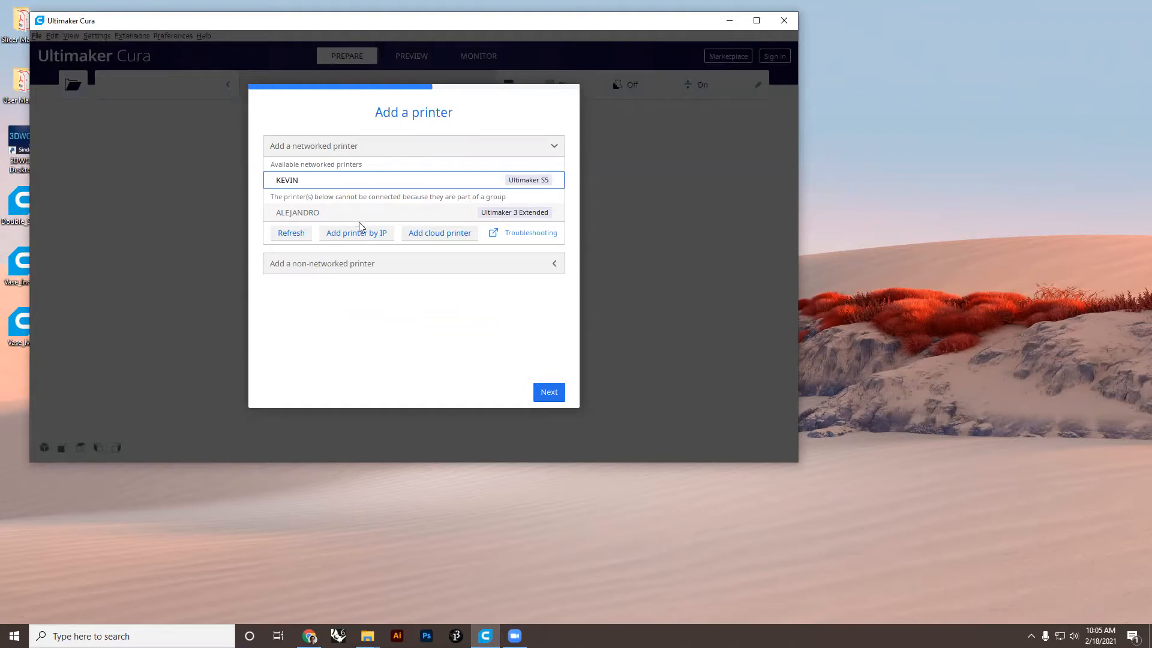
- Add the Ultimaker 3 Extended as a non-networked printer and maximize the Cura window
click(339, 268)
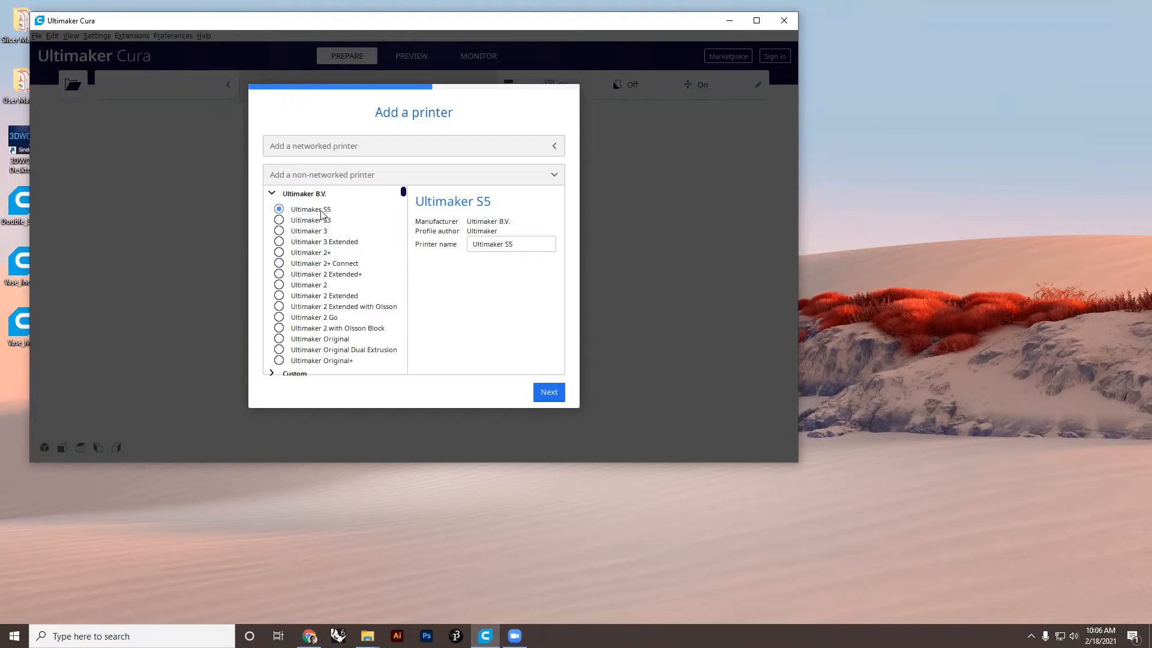
click(286, 243)
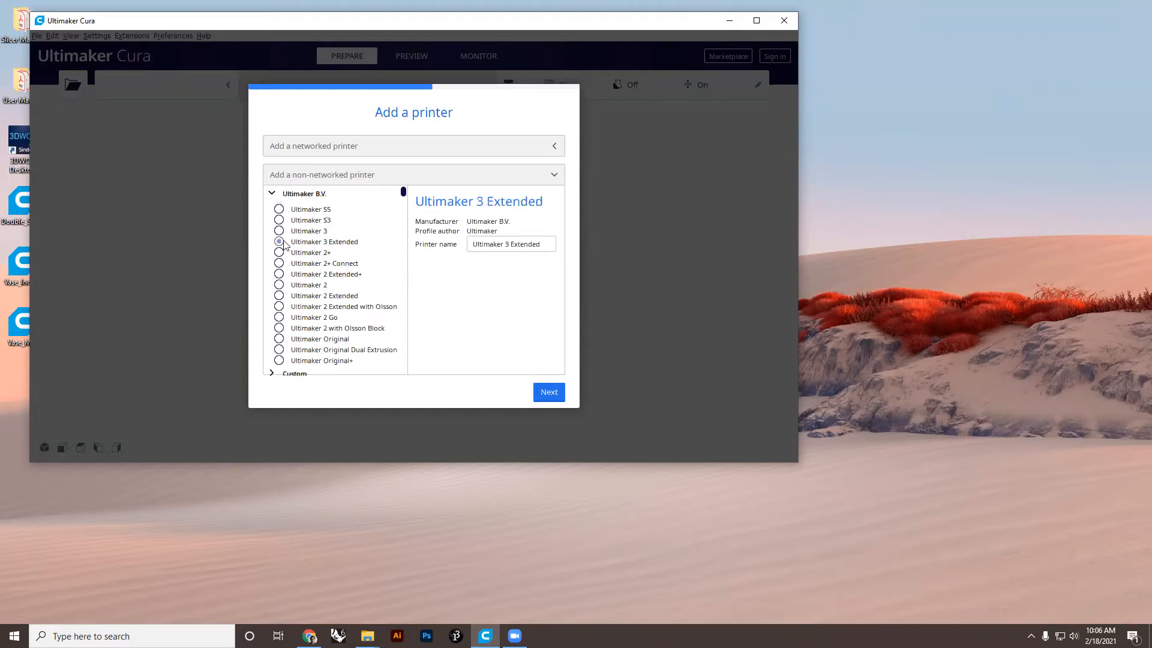
click(553, 394)
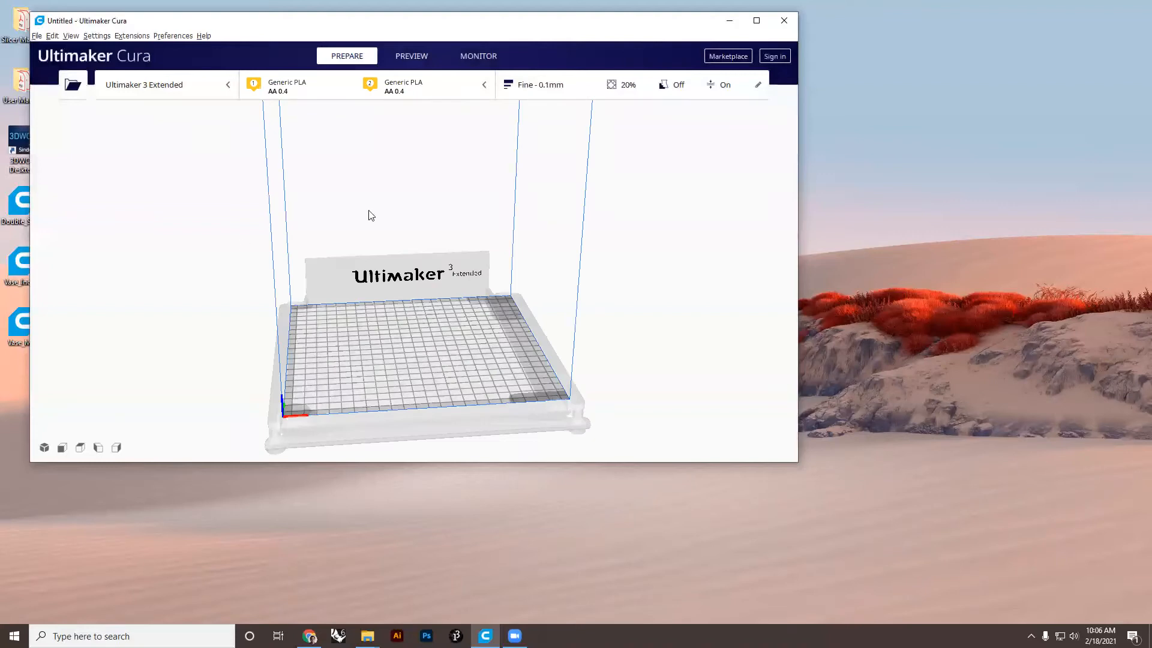
scroll(540, 348, down, 3)
click(758, 21)
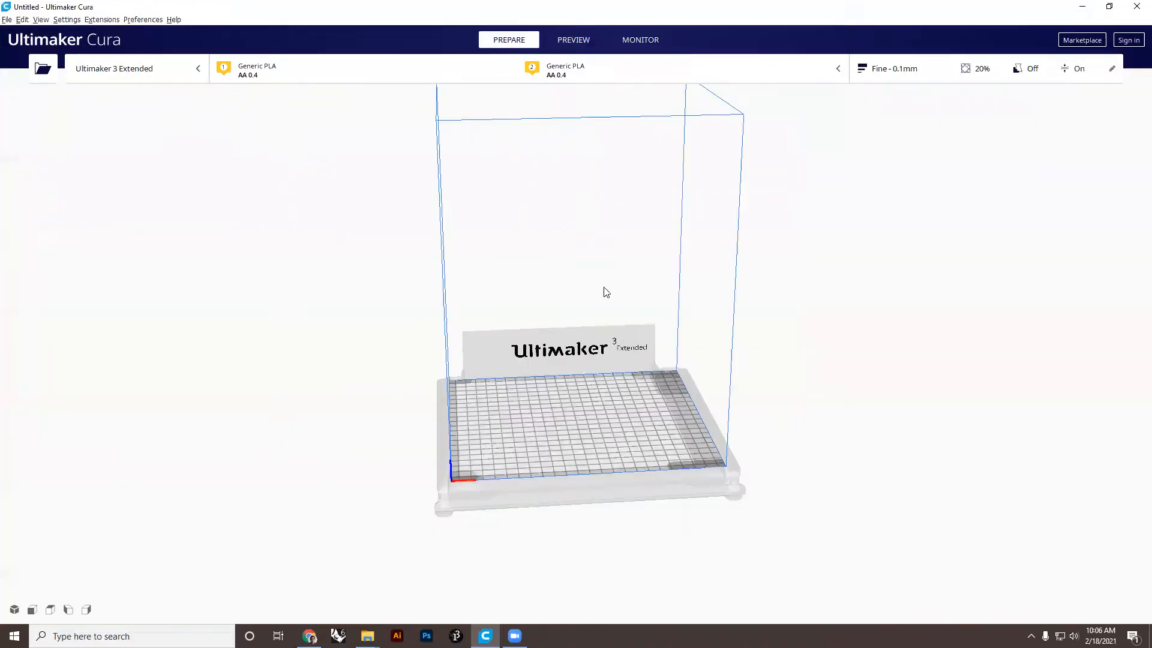
scroll(620, 464, down, 5)
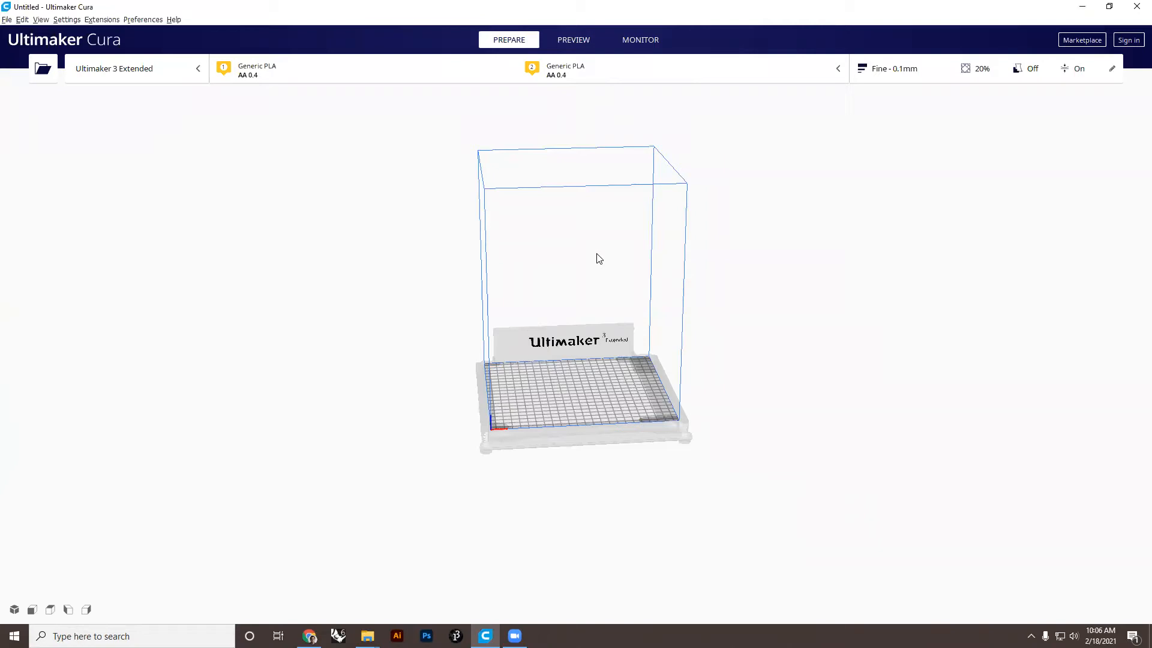
- Add the Ultimaker S5 as a second, non-networked printer
click(109, 73)
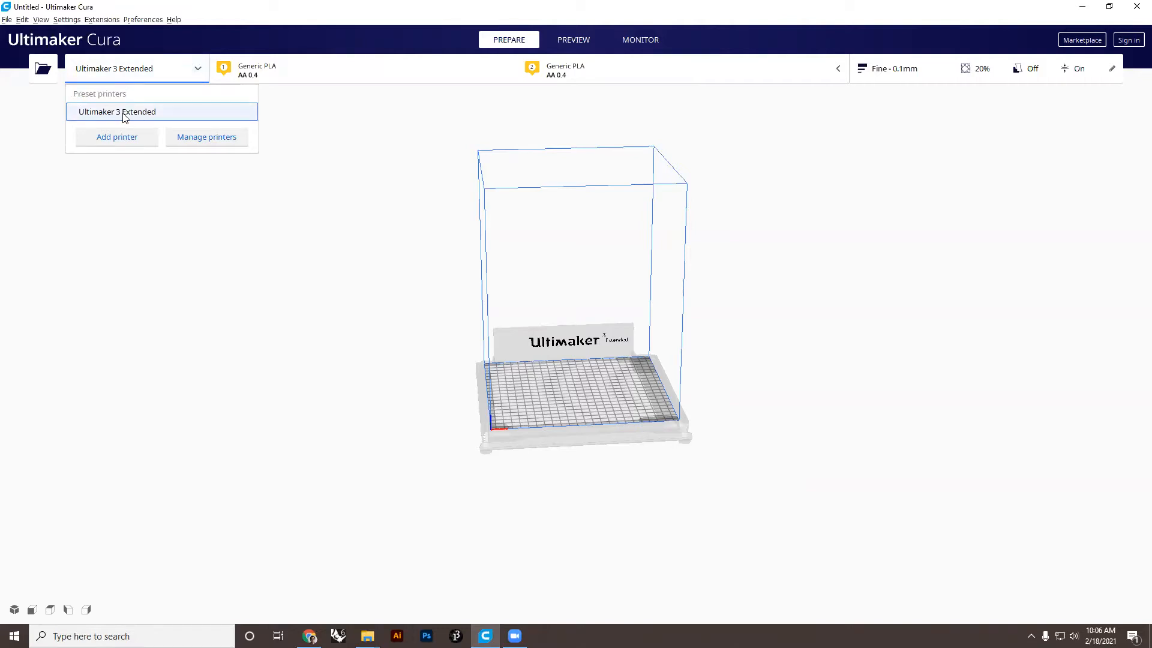
click(119, 142)
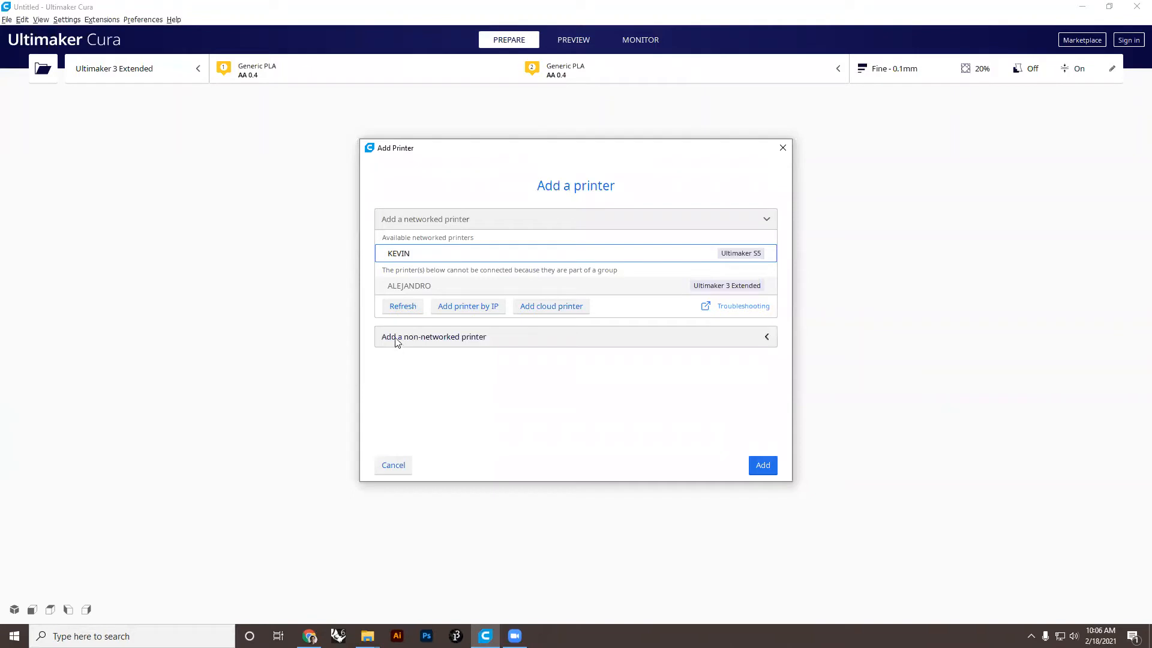
click(467, 343)
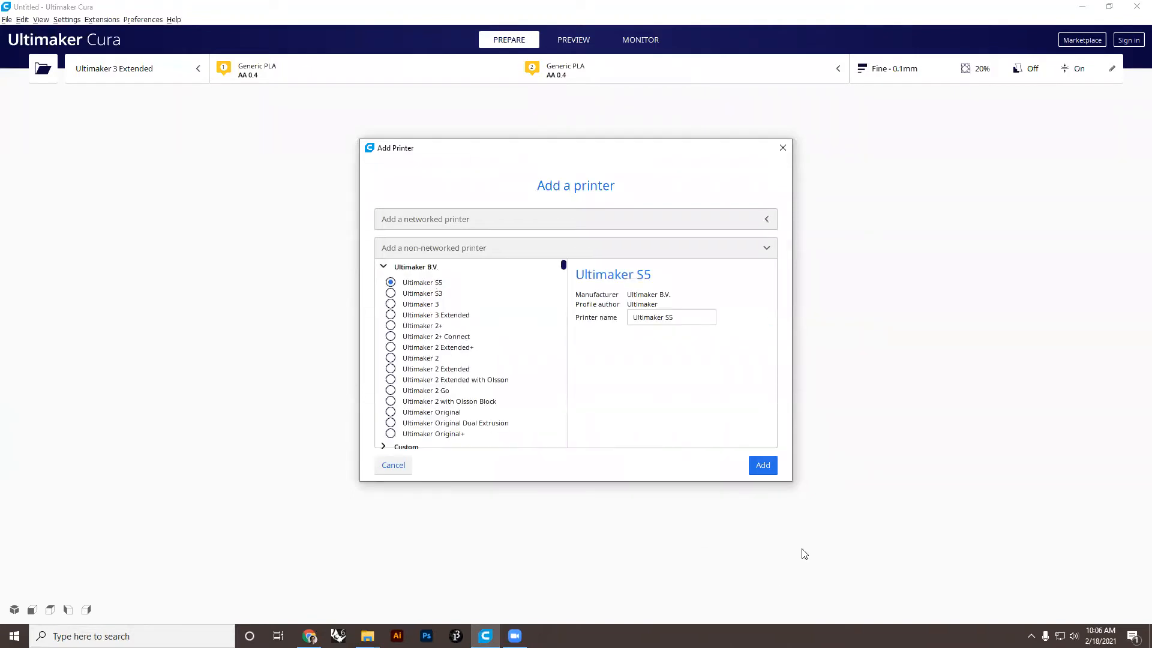
click(764, 467)
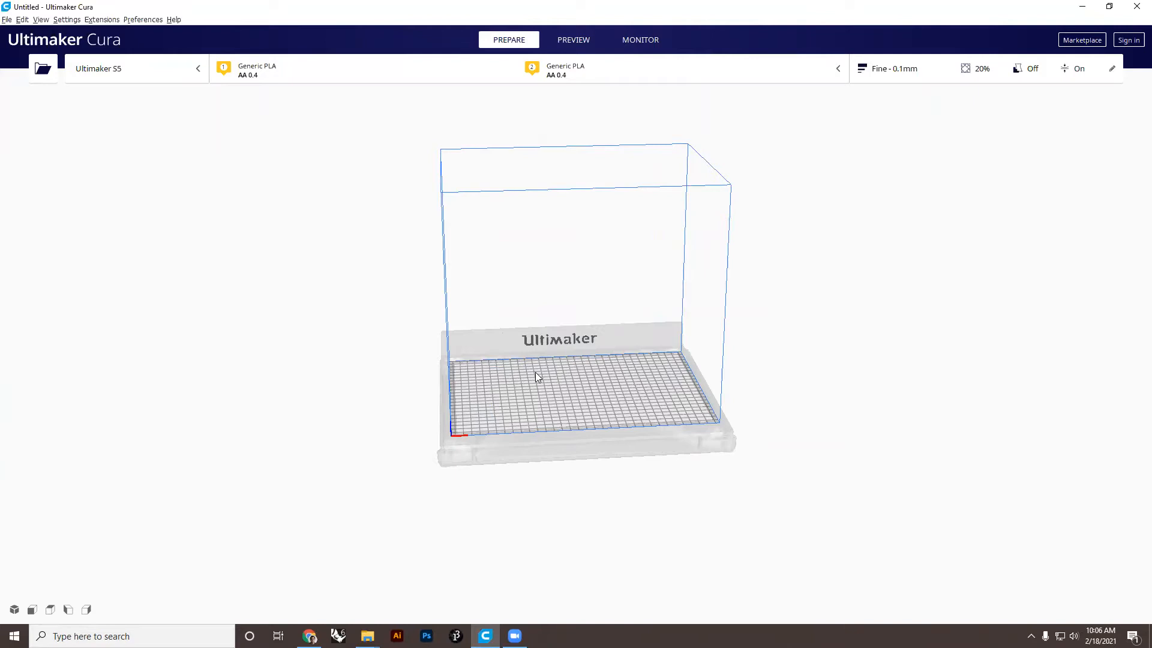
- Switch the active printer to the Ultimaker 3 Extended and back to the Ultimaker S5 to compare their build volumes
right_drag(594, 367, 619, 369)
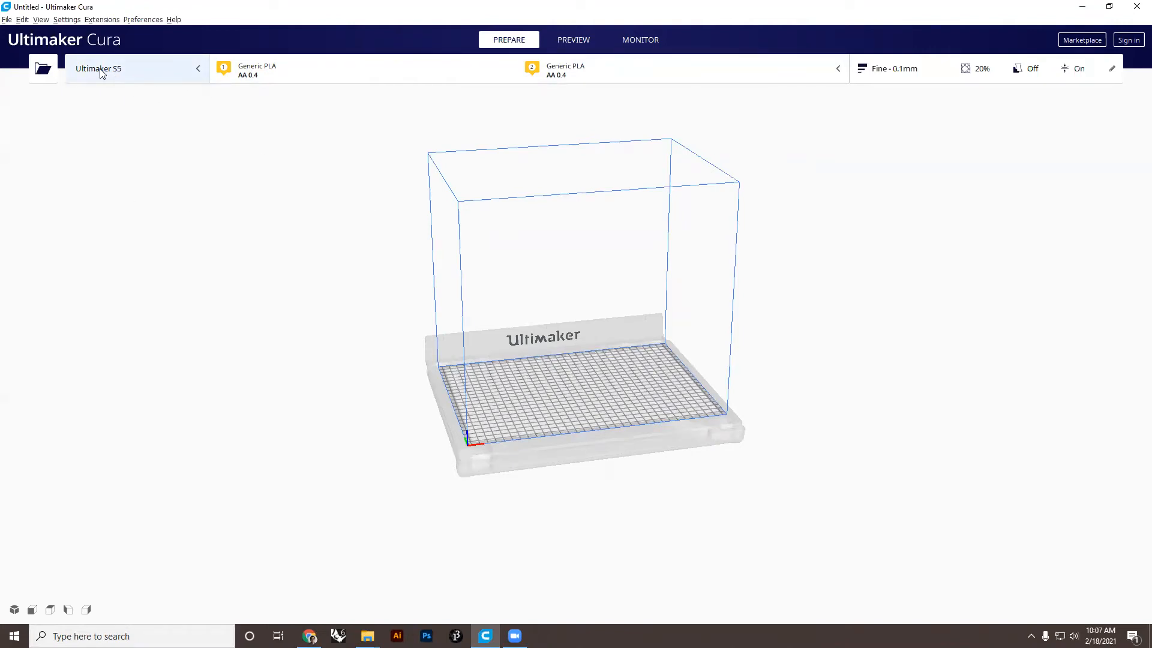
click(121, 68)
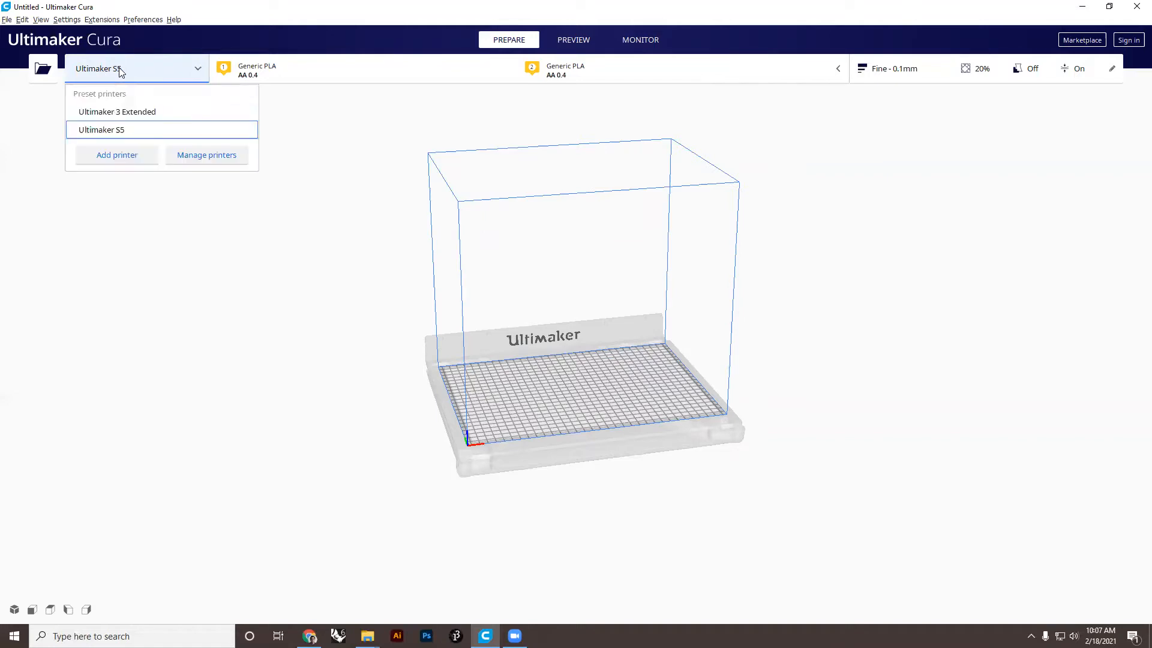
click(117, 113)
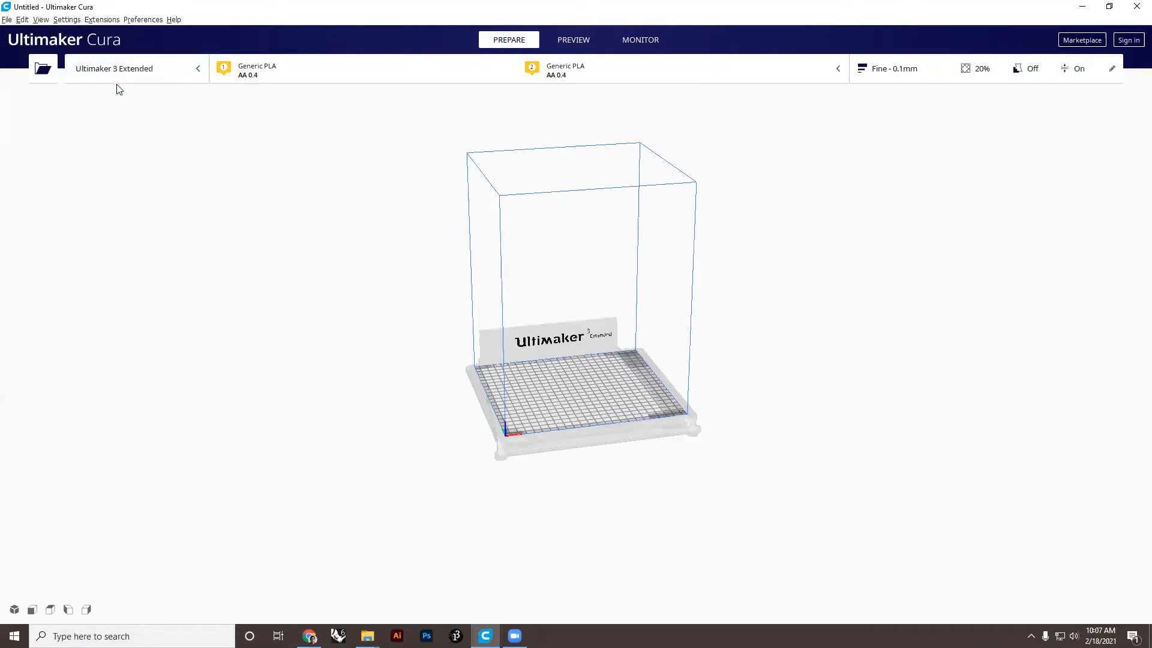
click(117, 81)
click(118, 128)
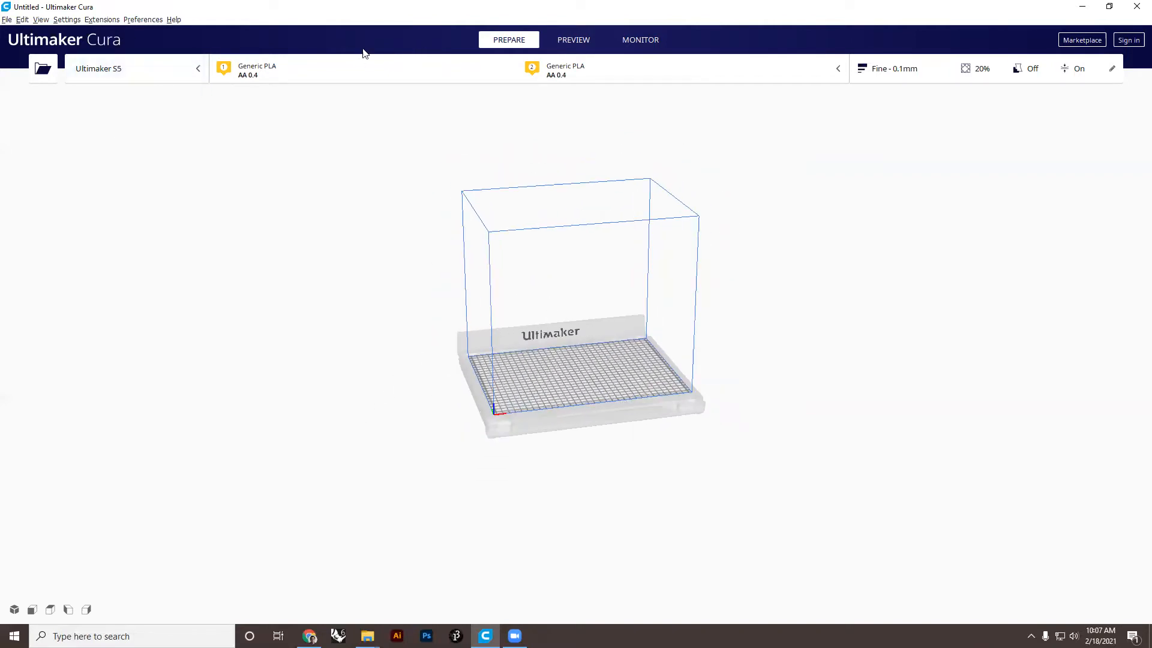
- Examine the Generic and Ultimaker material choices for extruder 1 and the list of preset printers without changing anything
click(366, 73)
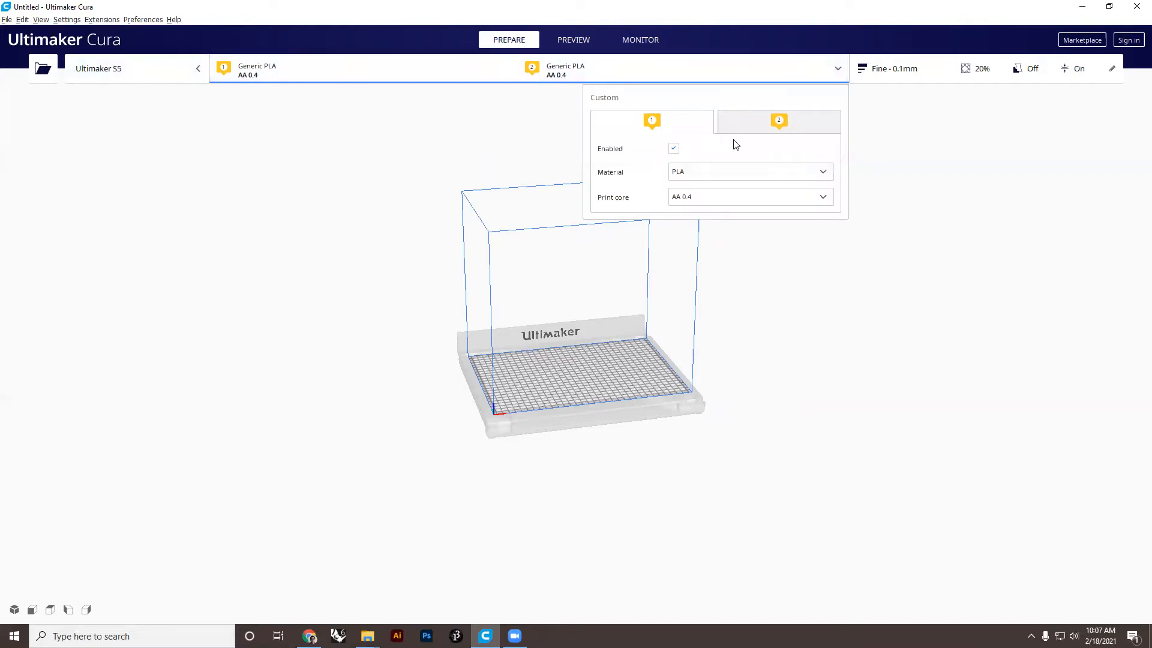
click(702, 174)
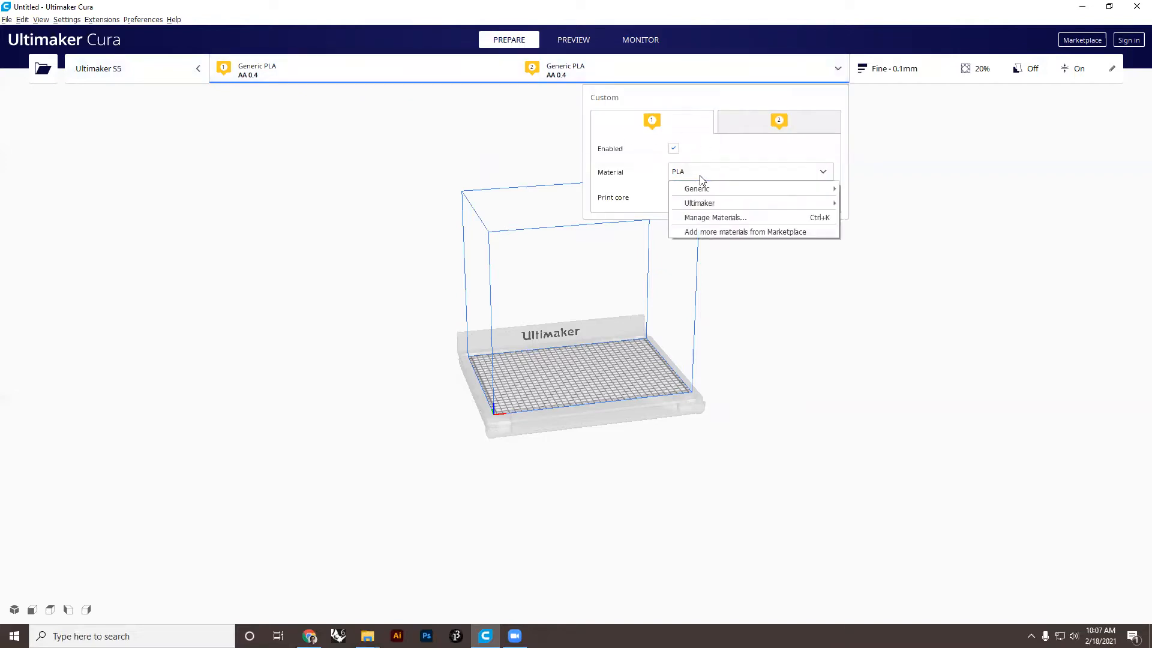
mouse_move(728, 204)
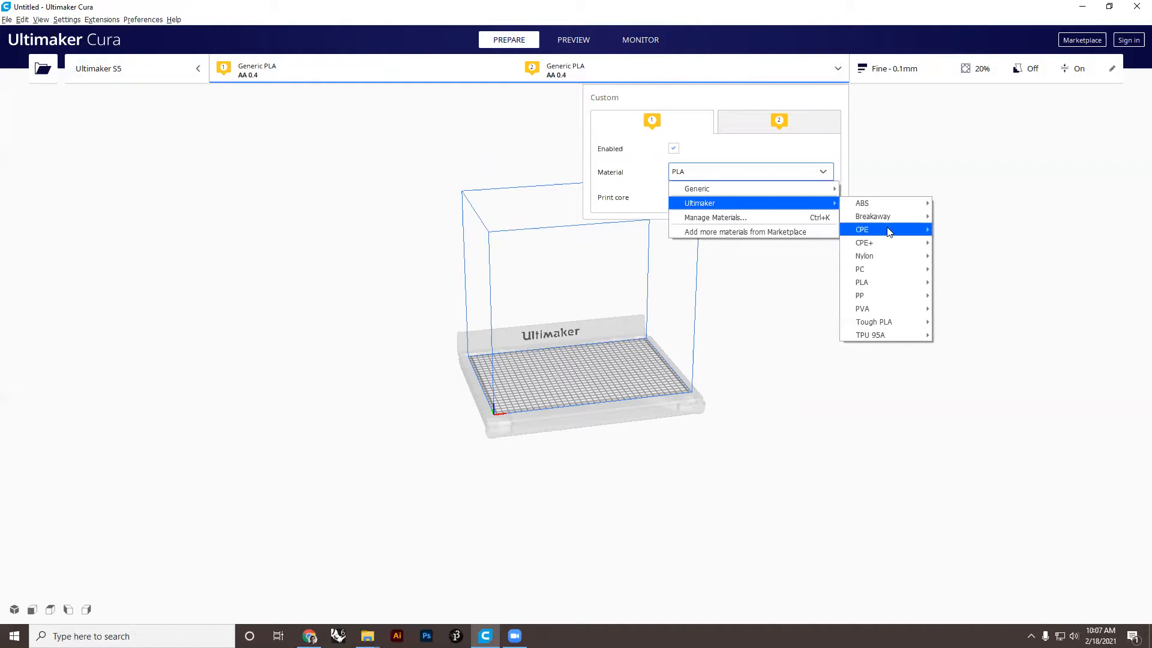
mouse_move(797, 185)
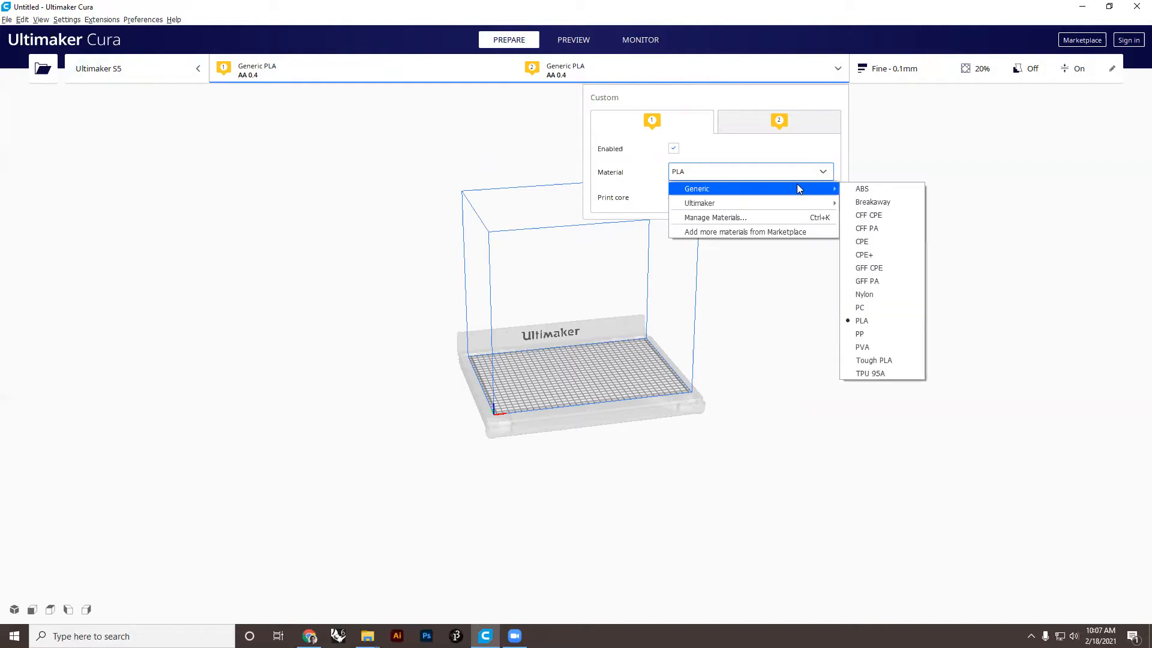
click(740, 152)
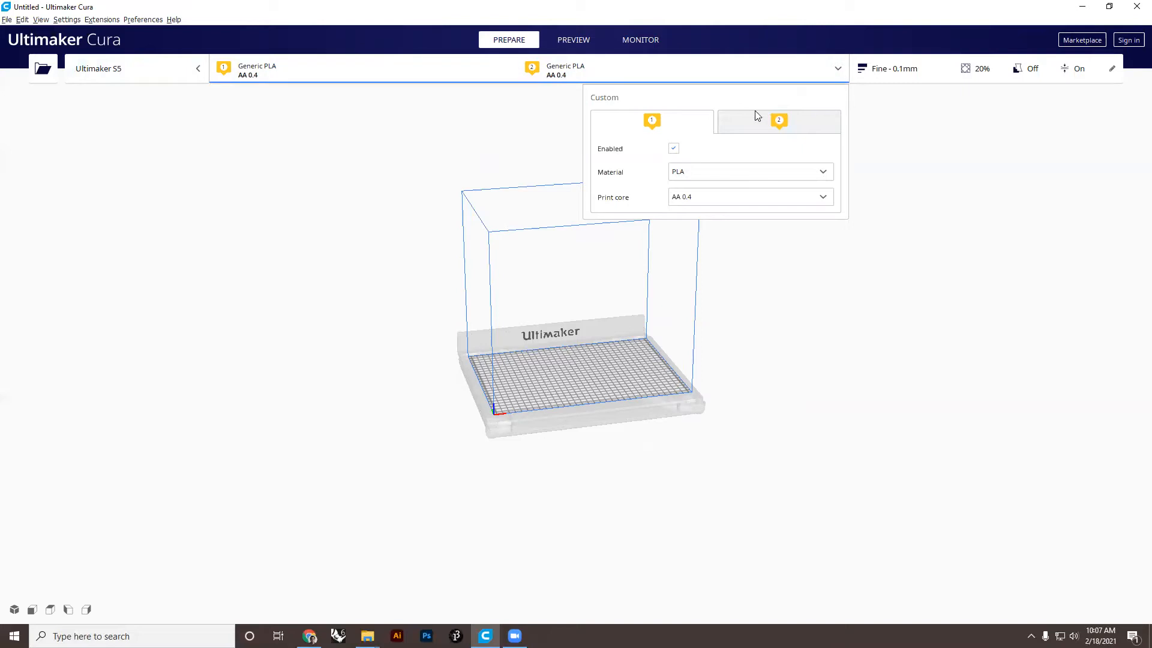
click(514, 116)
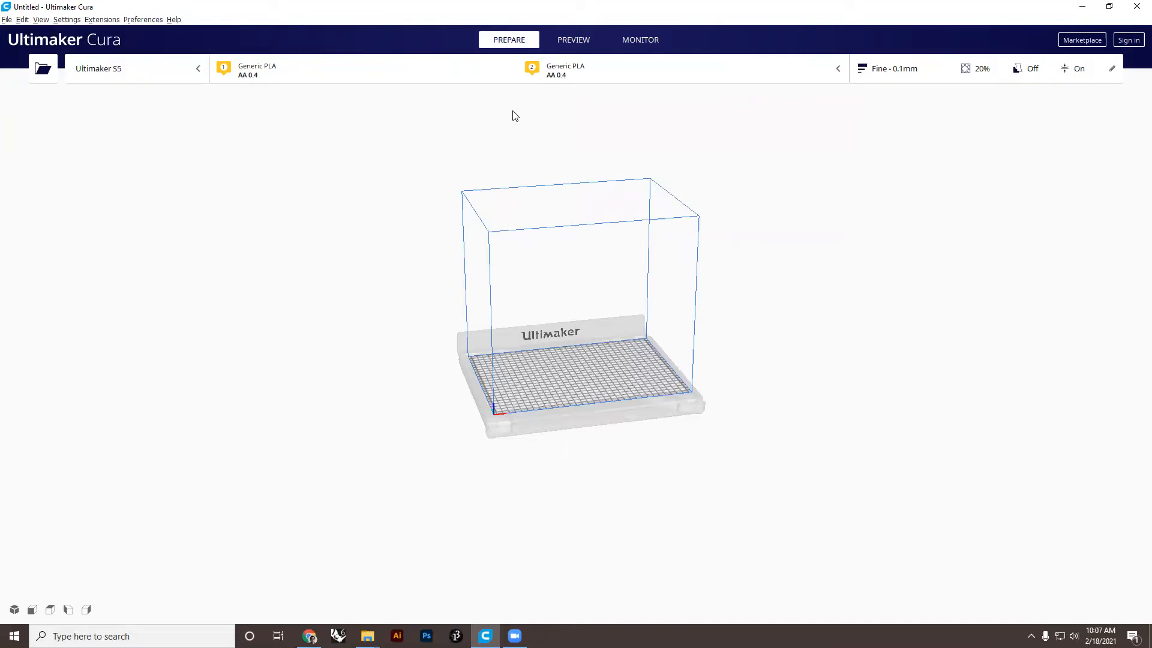
click(122, 81)
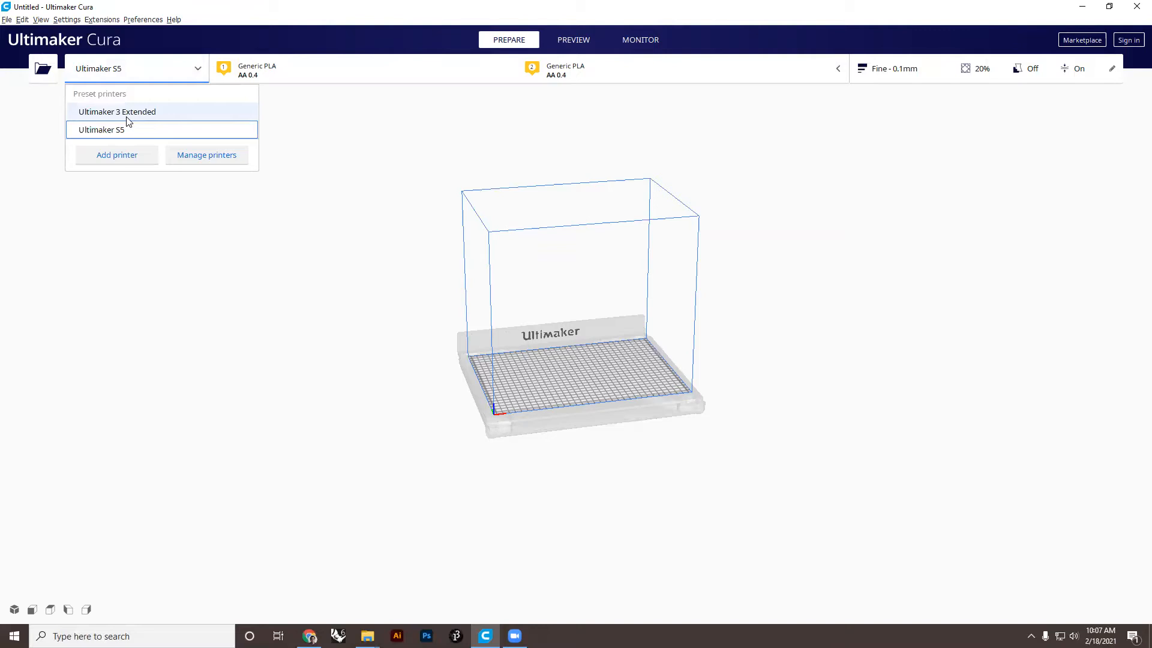
click(149, 70)
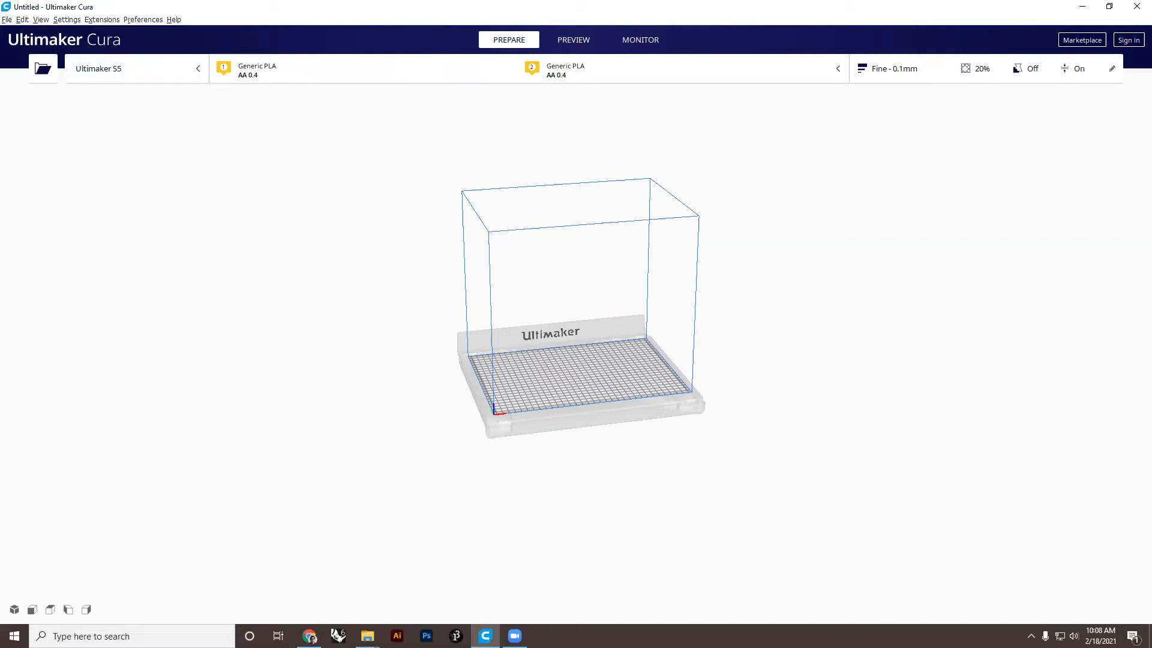
- Open the Vase_MM model from the Desktop folder onto the build plate
click(8, 21)
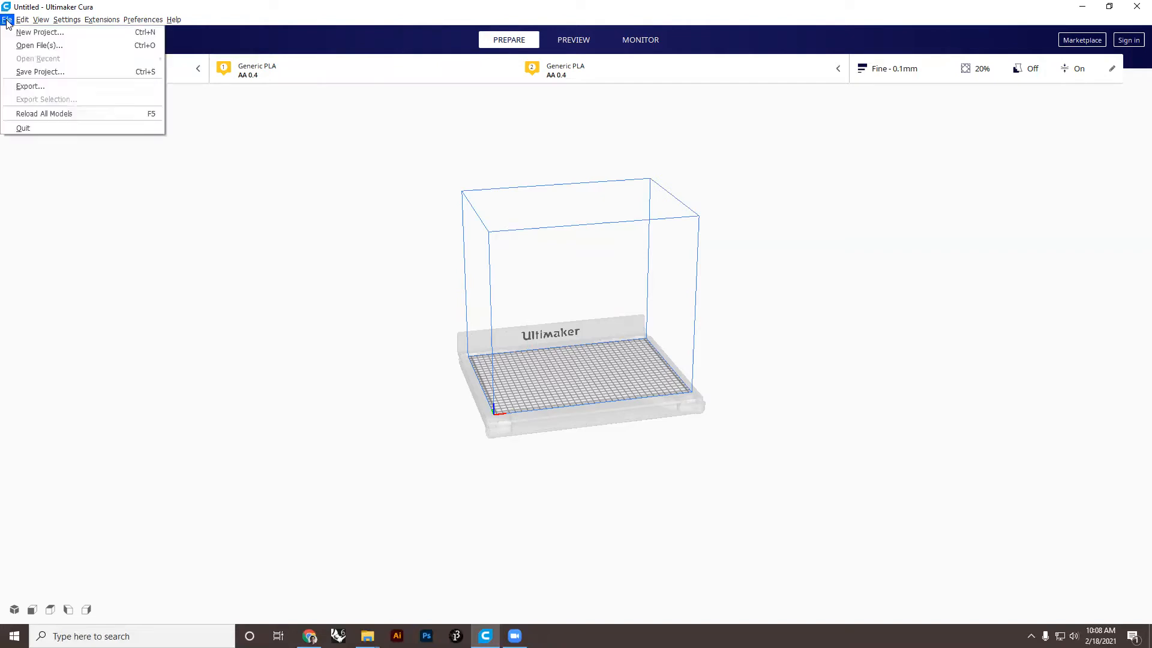
click(19, 46)
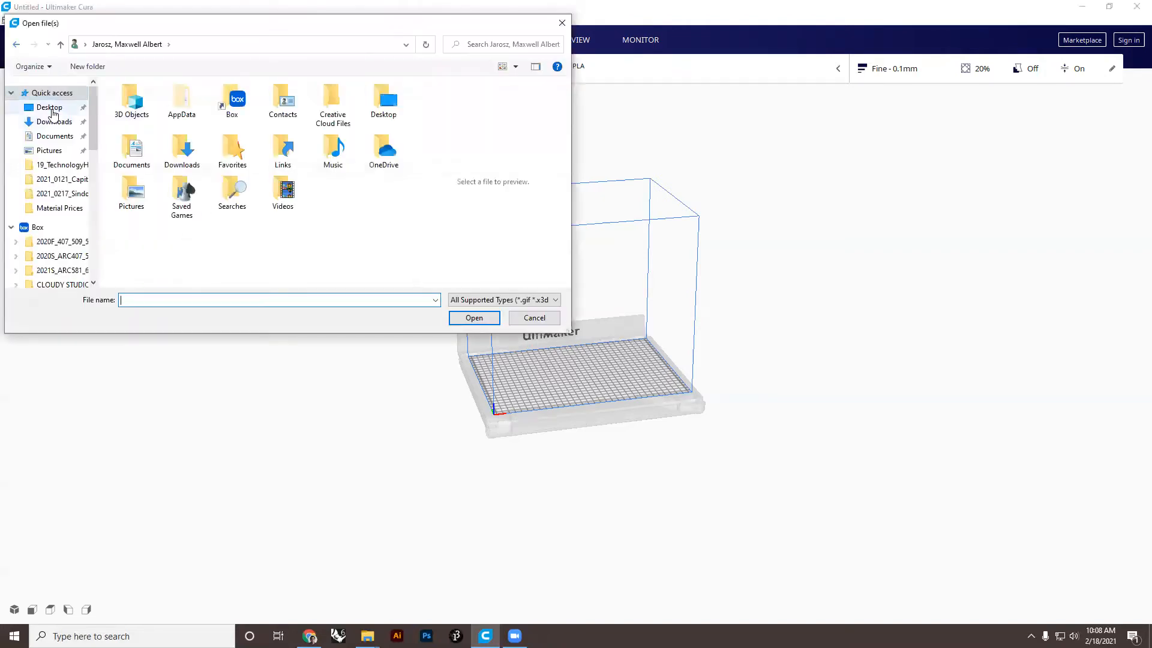
click(51, 108)
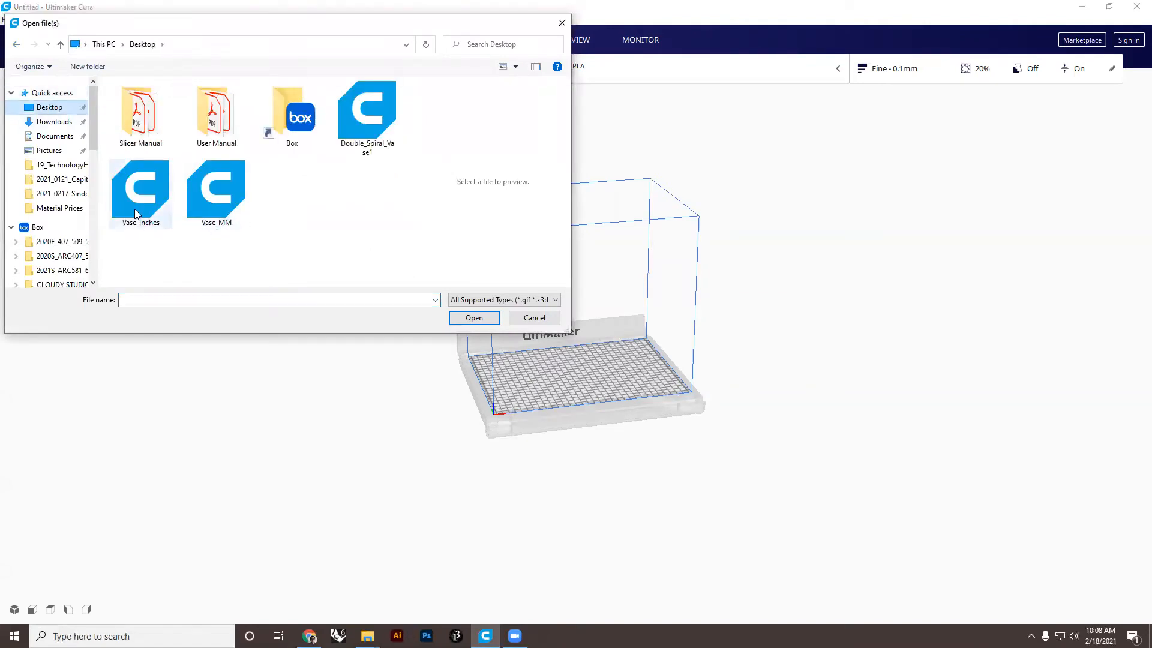
double_click(200, 192)
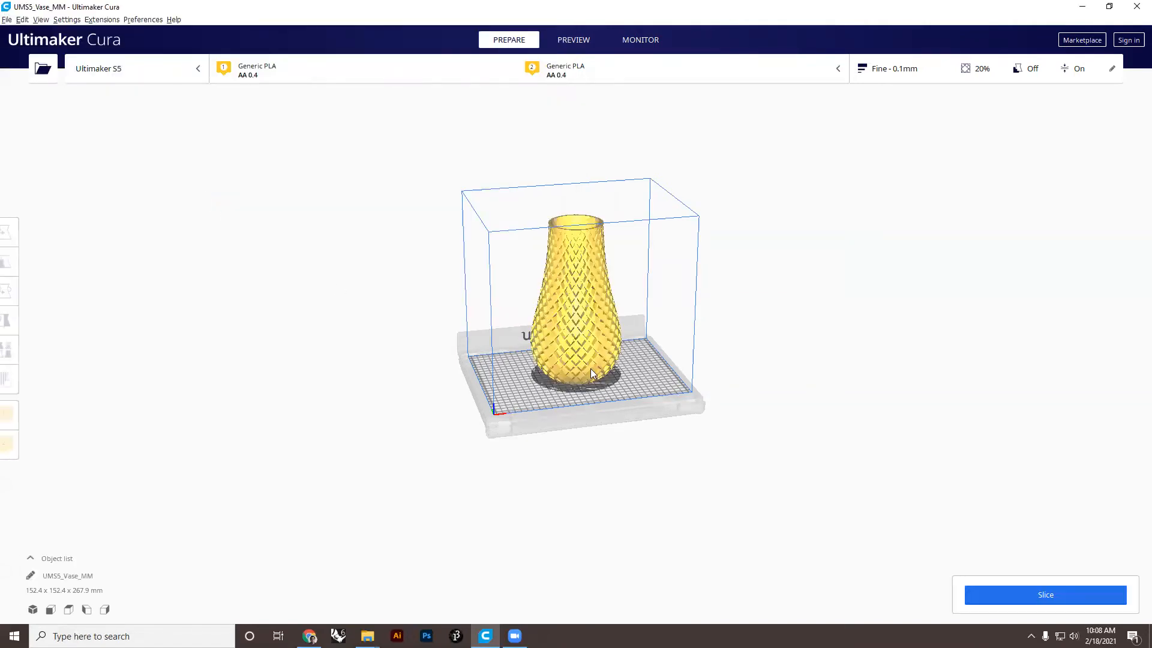
- Move the vase along the X axis to about -169 mm, partly off the build plate, and deselect it
right_drag(491, 298, 628, 345)
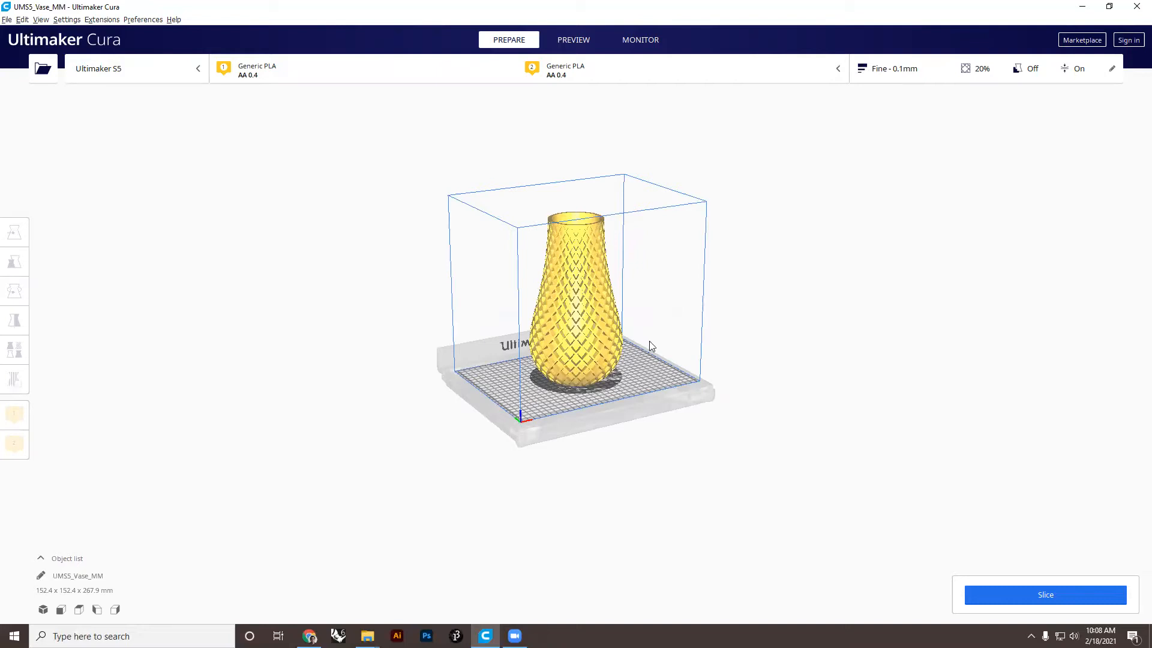
right_drag(610, 320, 594, 246)
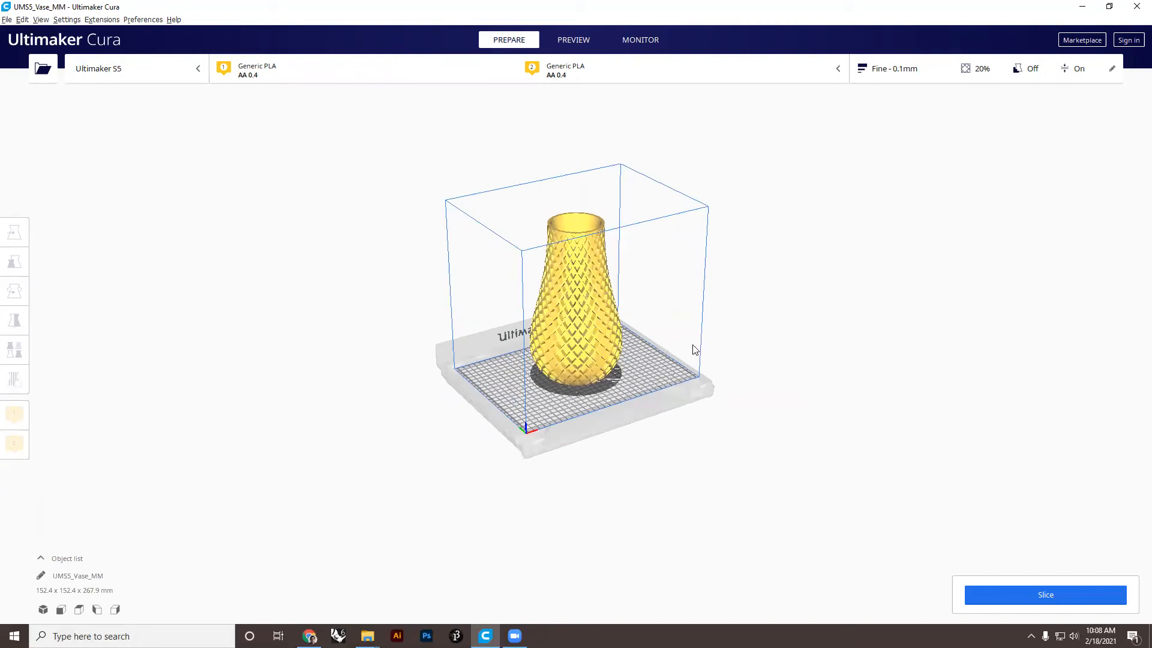
click(588, 343)
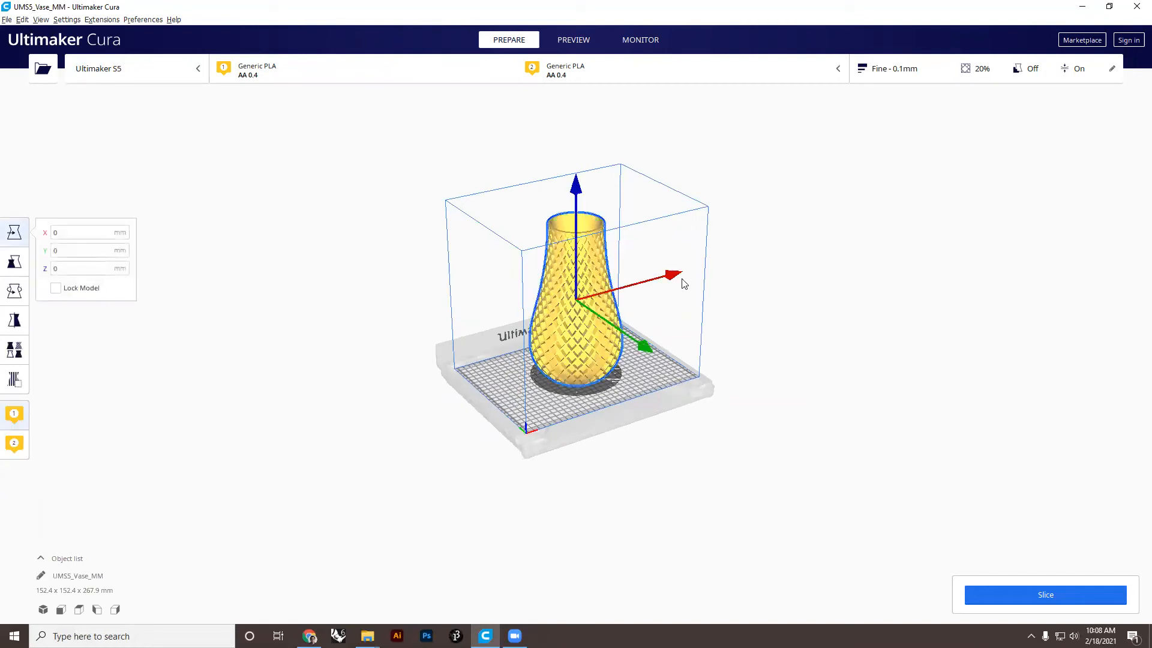
drag(675, 276, 600, 305)
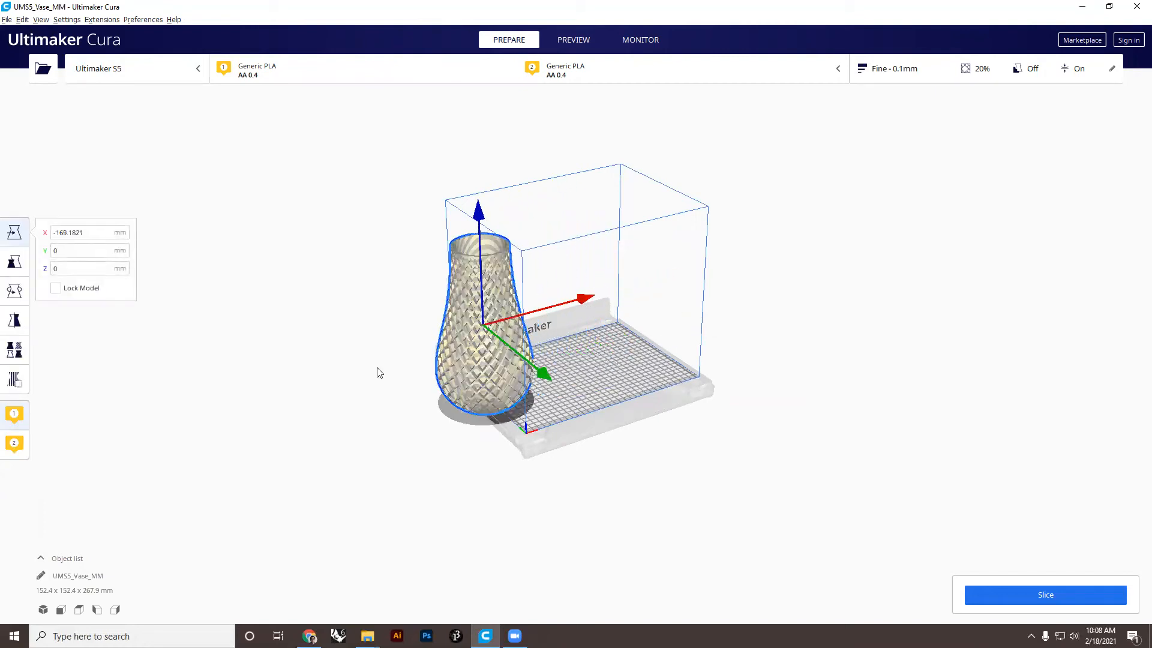
click(414, 411)
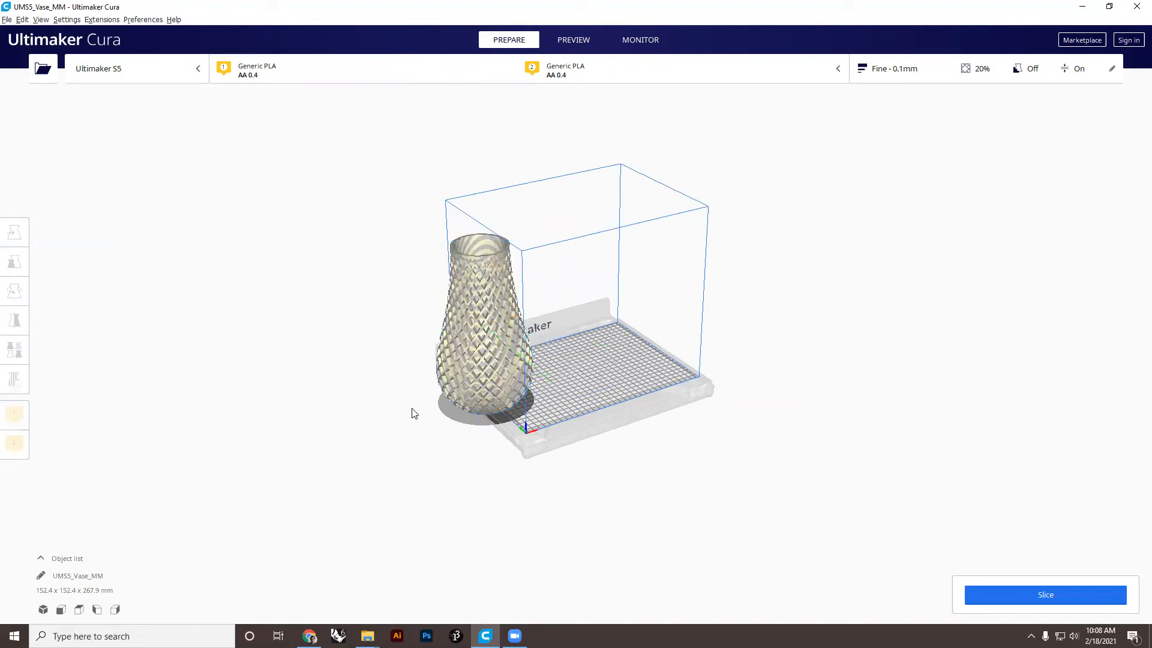
- Move the vase back onto the build plate along the X axis to about -28 mm and deselect it
scroll(445, 381, up, 4)
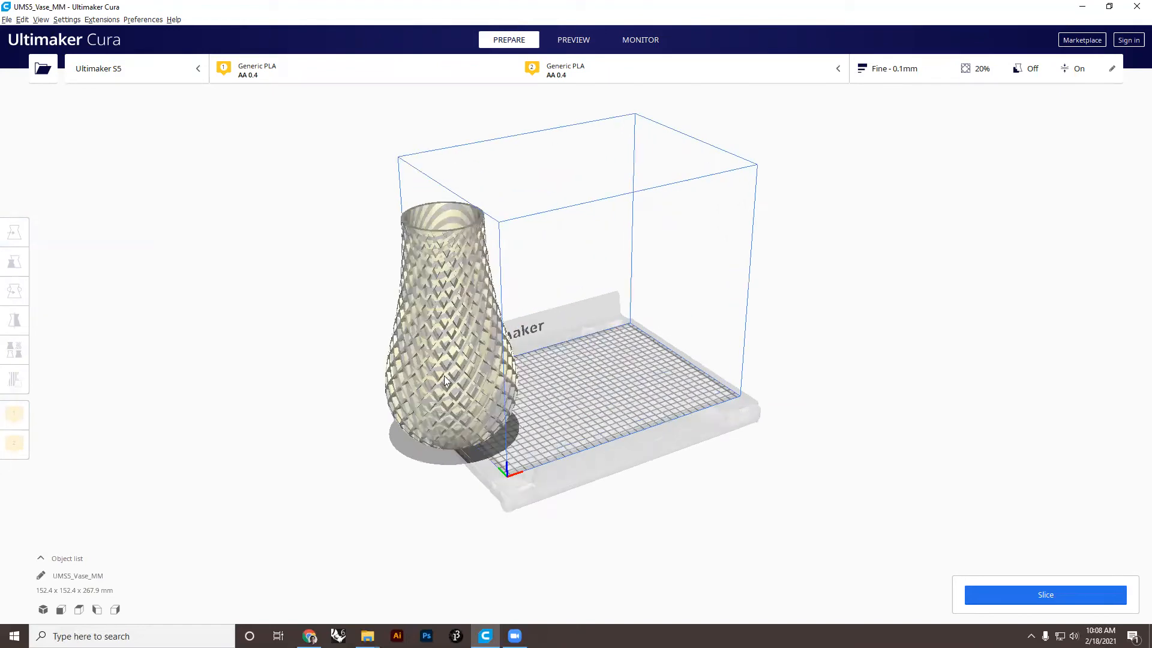
scroll(474, 356, down, 3)
click(476, 357)
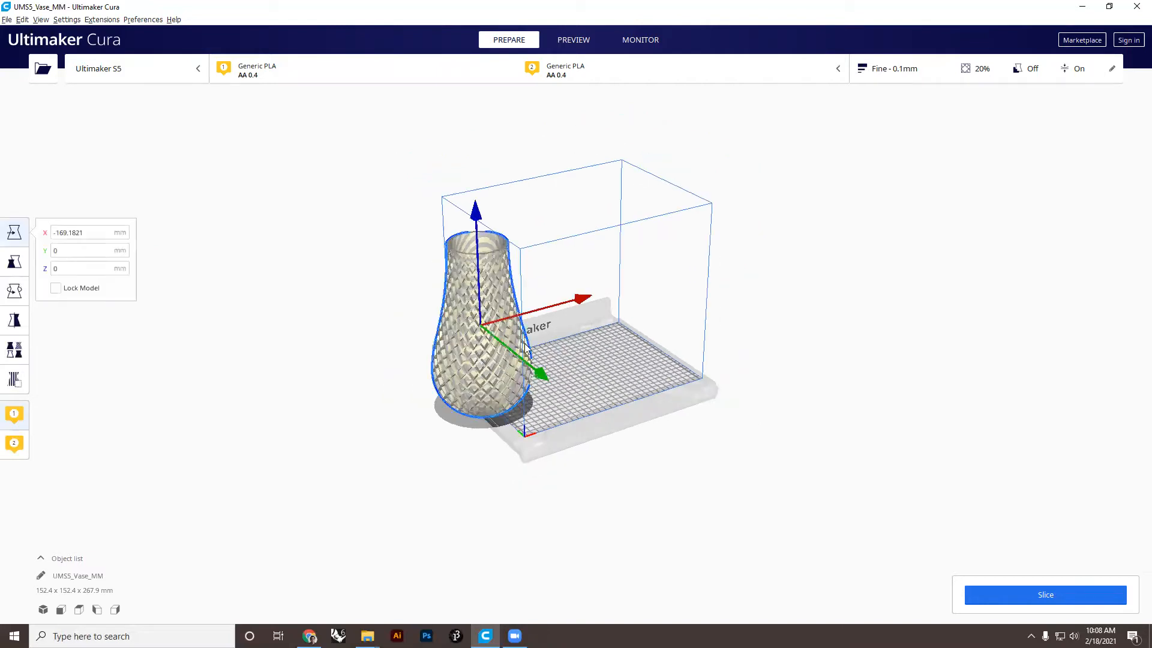
drag(589, 307, 660, 282)
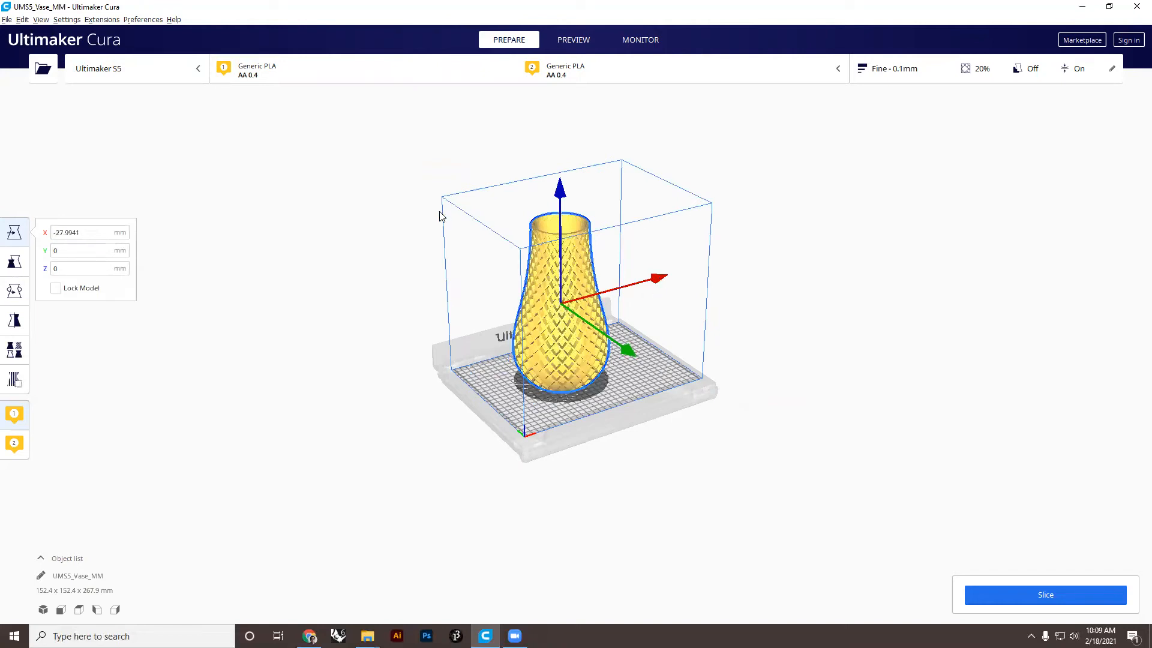
click(541, 382)
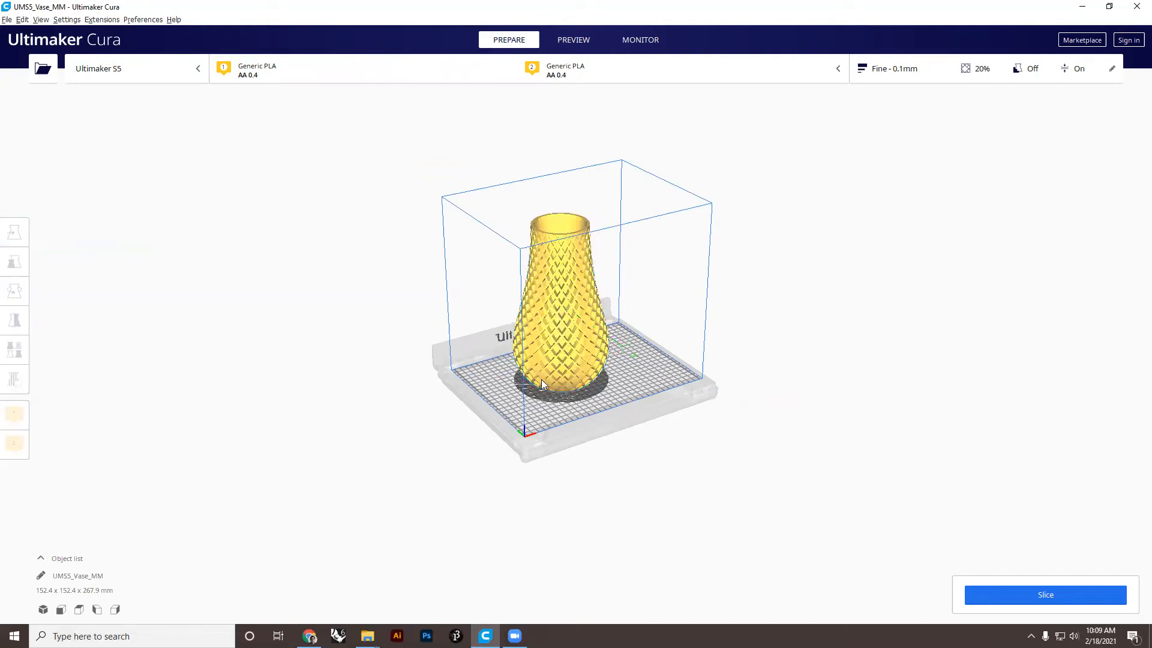
- Delete the vase and open the Vase_Inches model from the Desktop folder in its place
click(564, 300)
key(Delete)
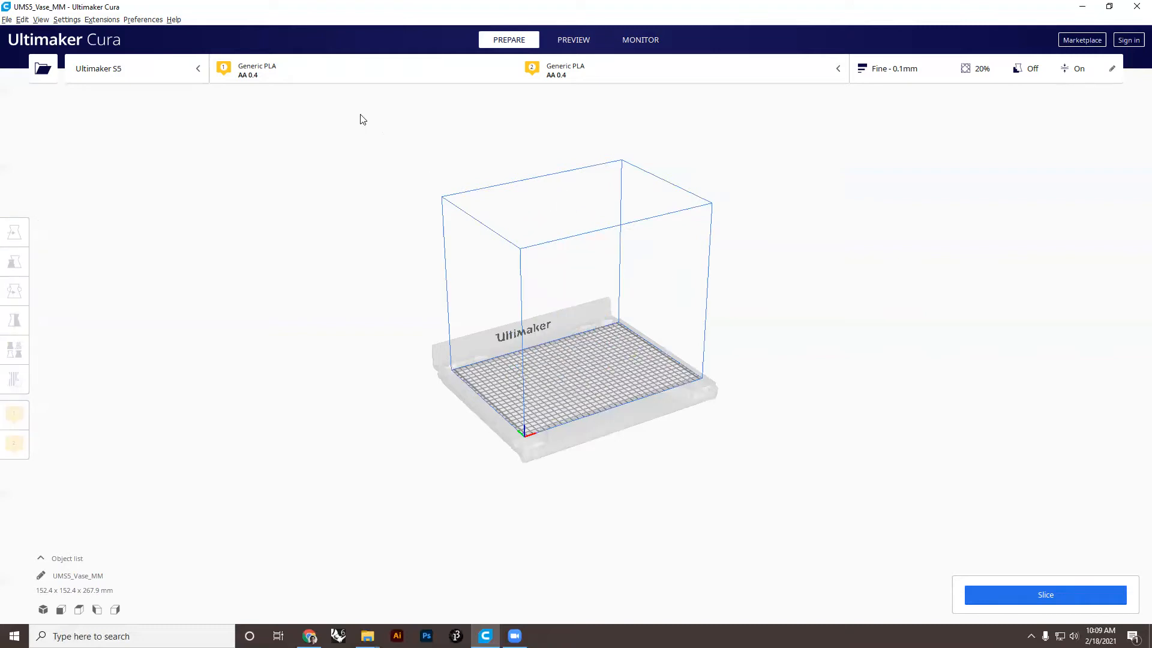
click(7, 20)
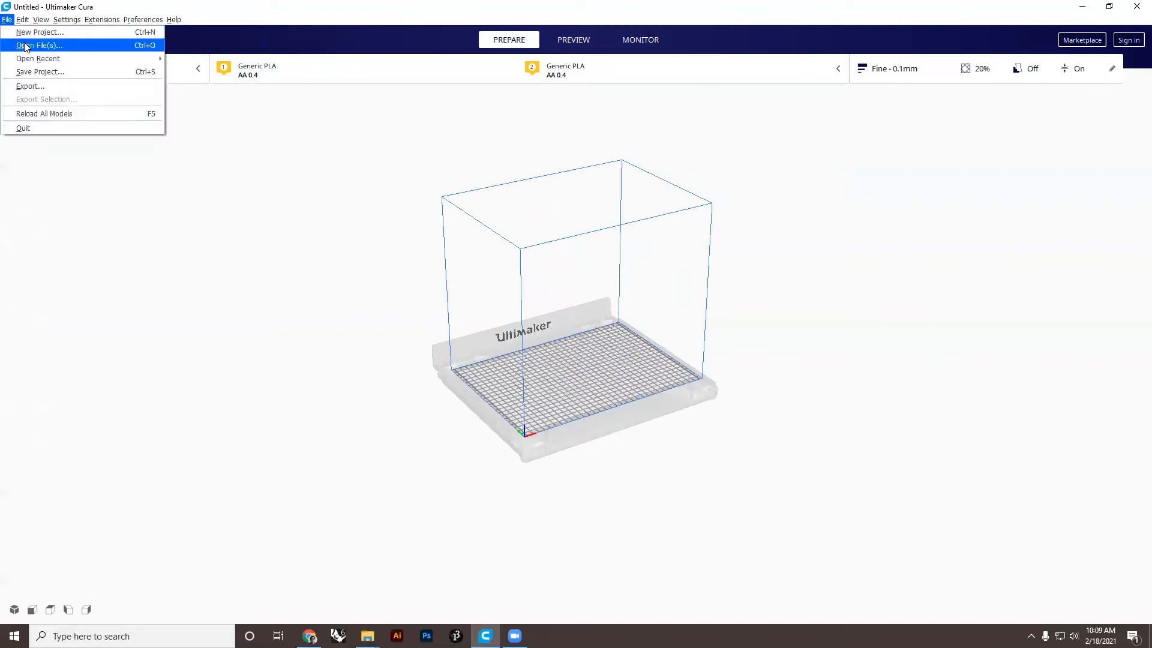
click(25, 47)
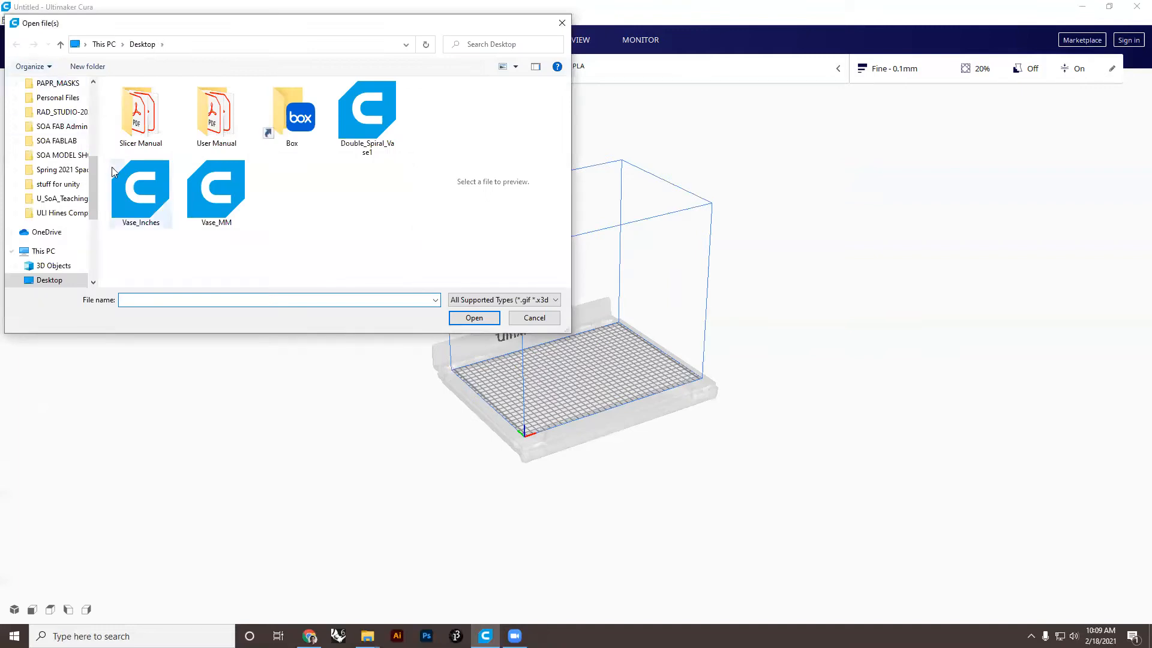
double_click(141, 199)
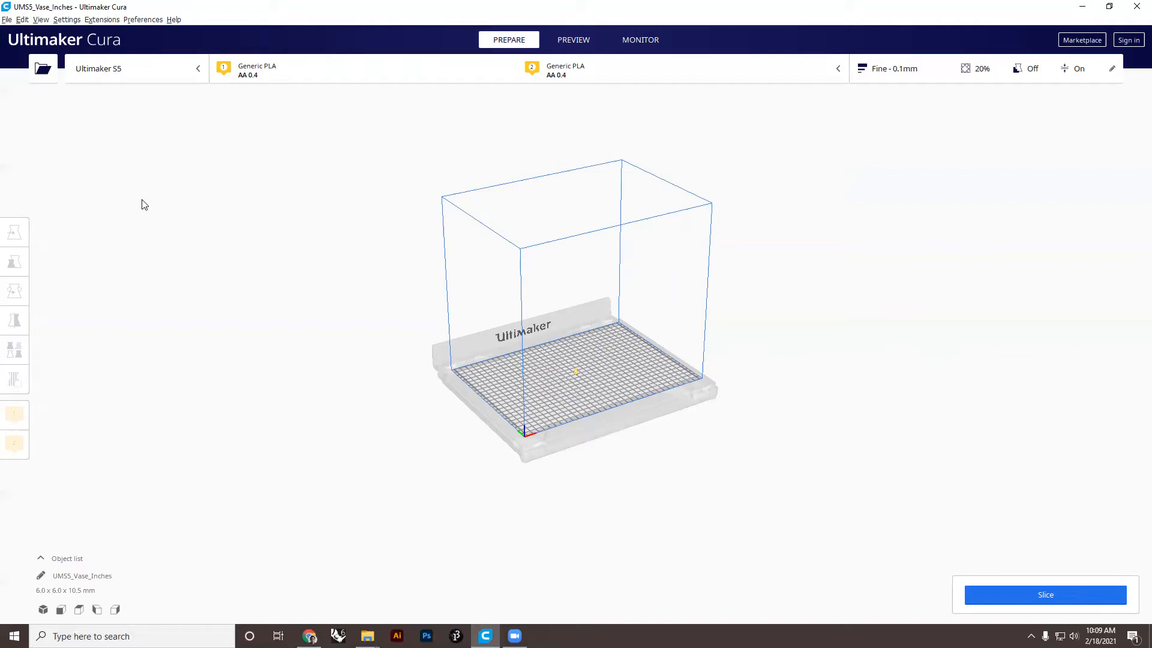
- Examine the tiny Vase_Inches model at the centre of the build plate to judge its size against the printer
click(576, 372)
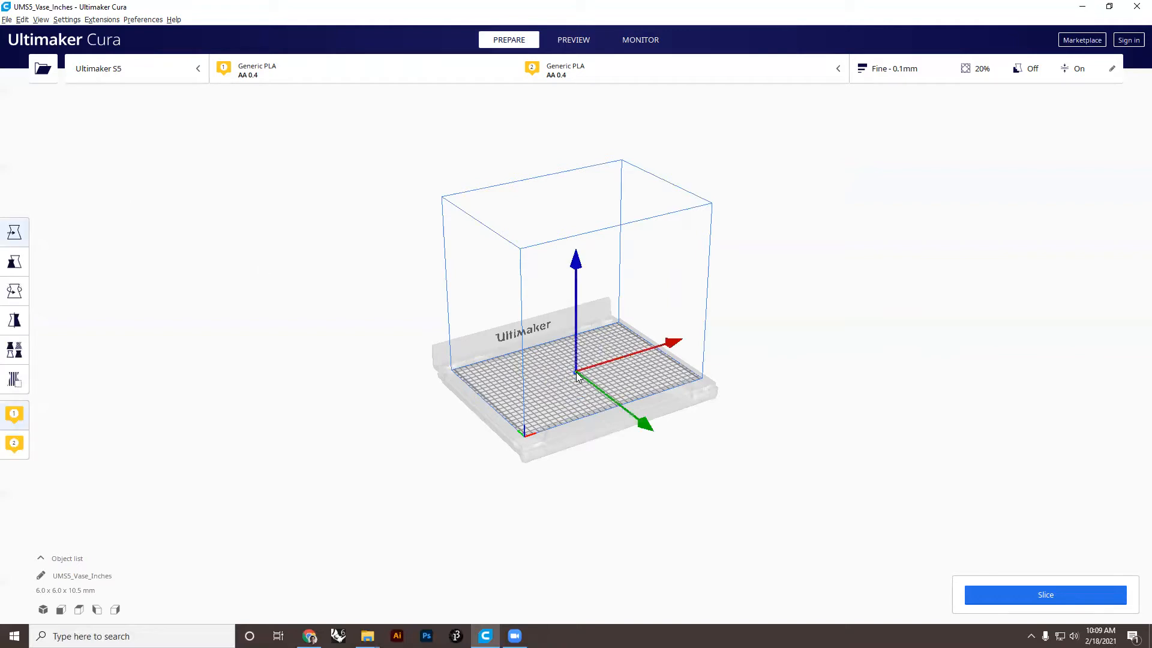
scroll(578, 378, up, 10)
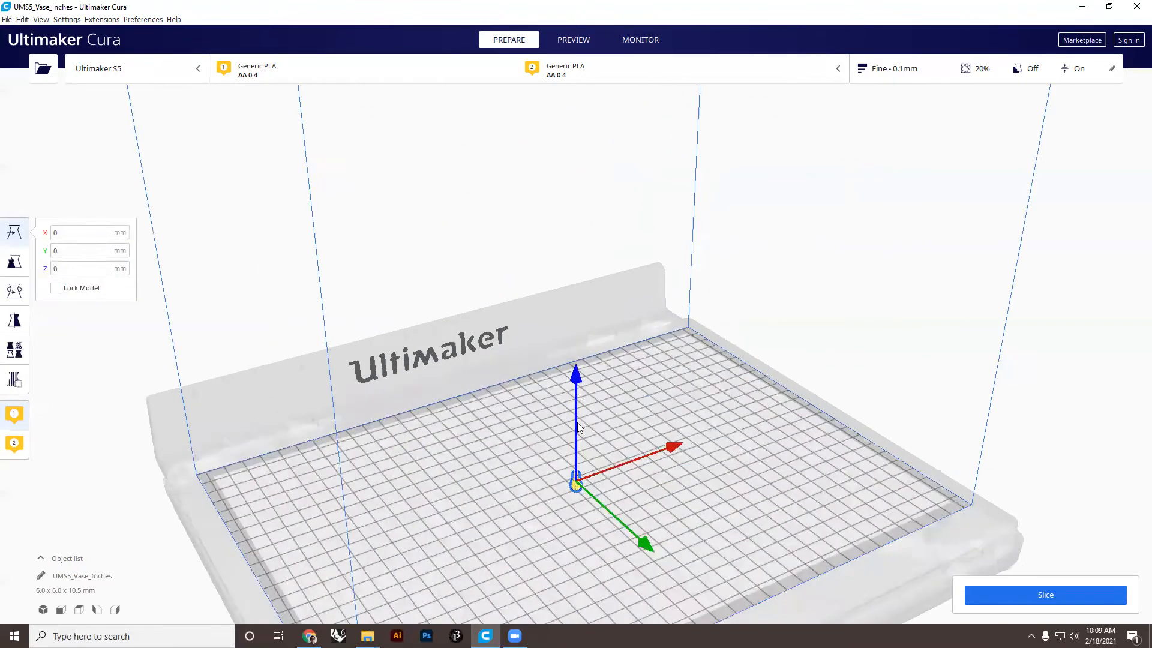
middle_drag(579, 501, 538, 388)
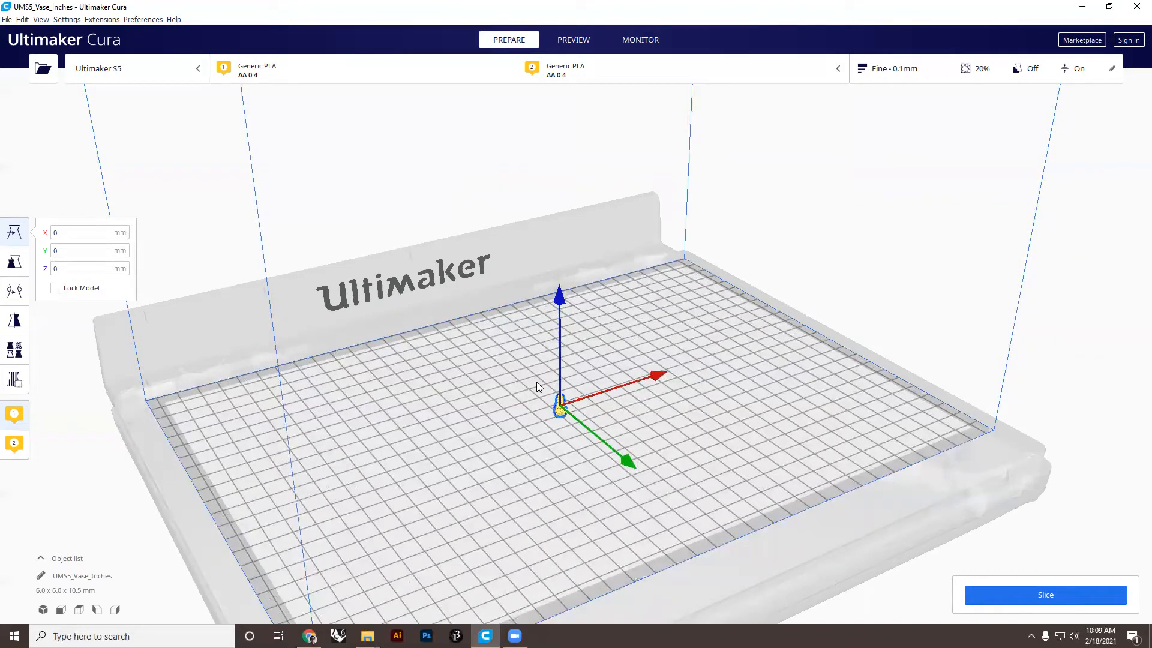
scroll(538, 387, down, 8)
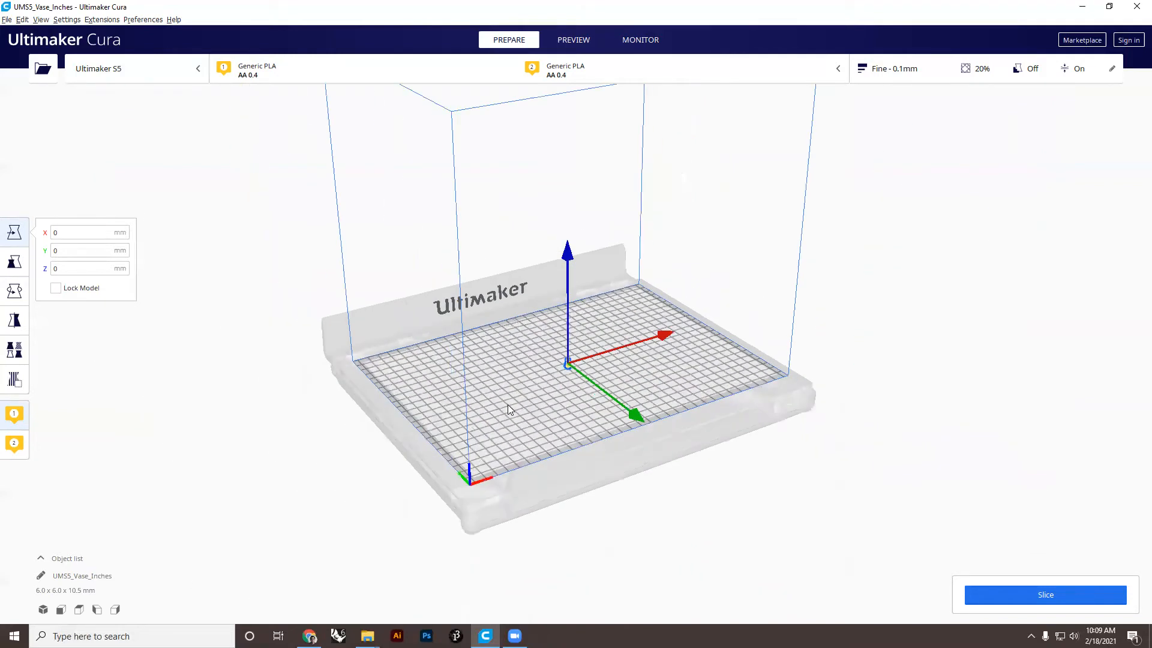
click(542, 408)
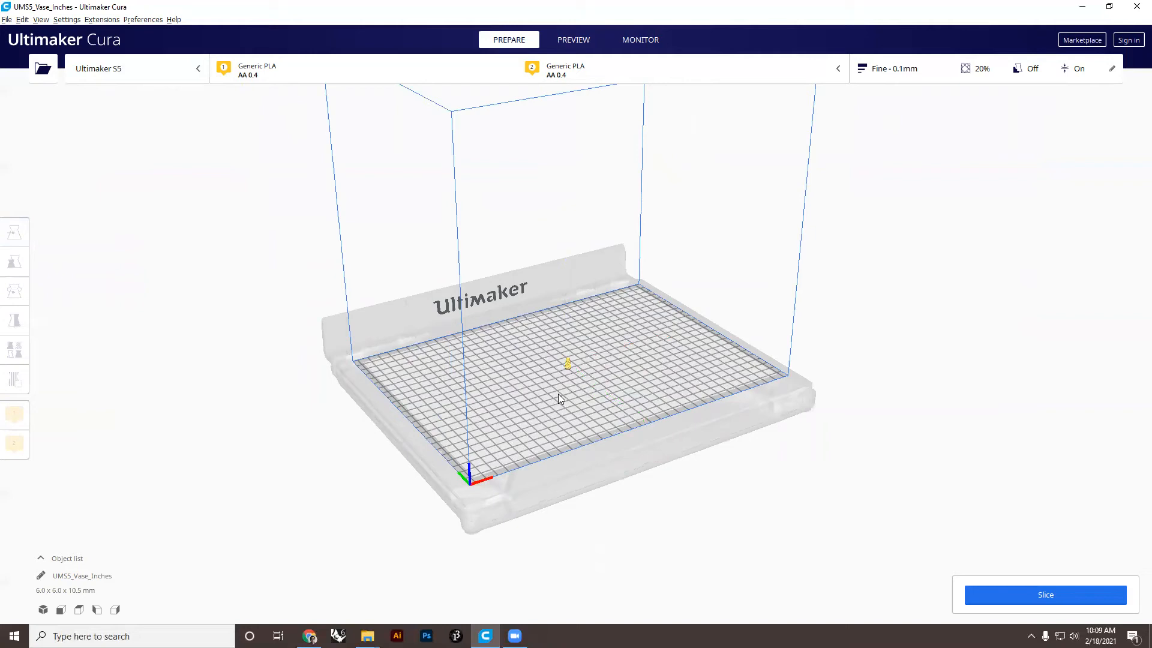
click(570, 363)
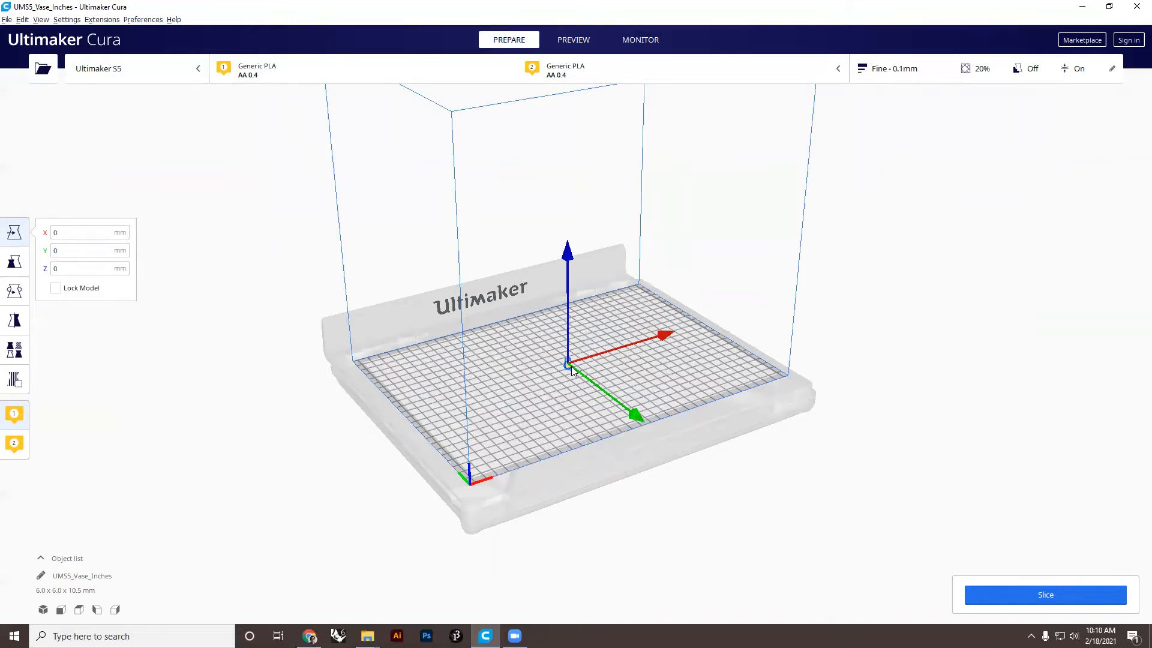
- Delete the inch-based vase and open the Vase_MM model from the Desktop folder again
click(571, 366)
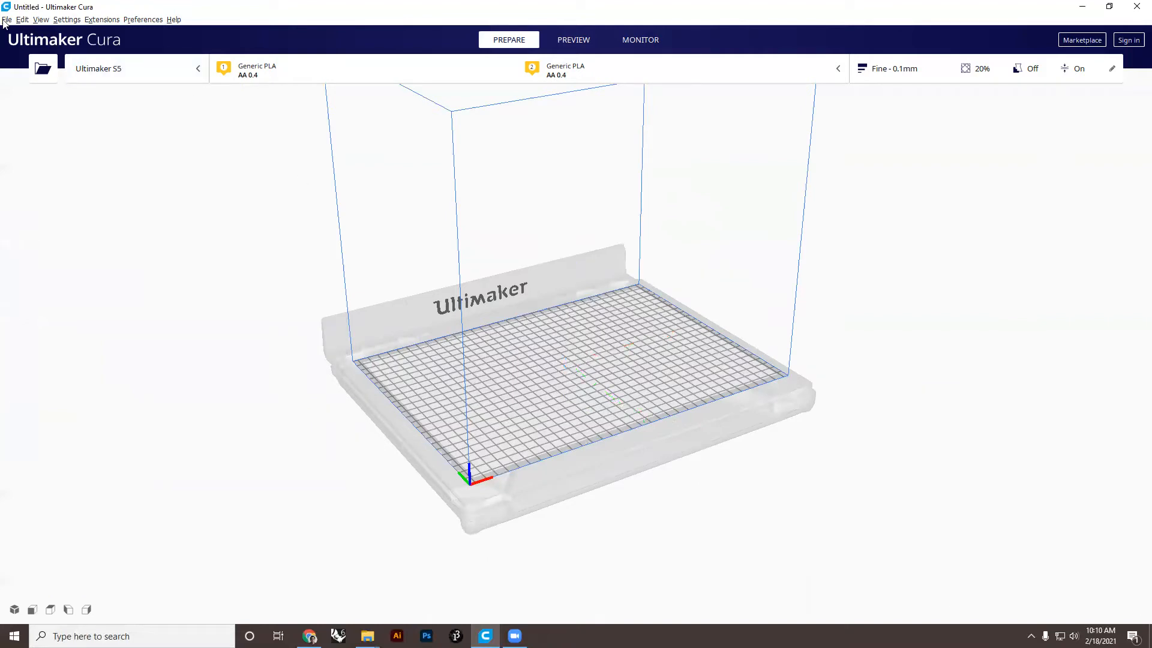
click(6, 19)
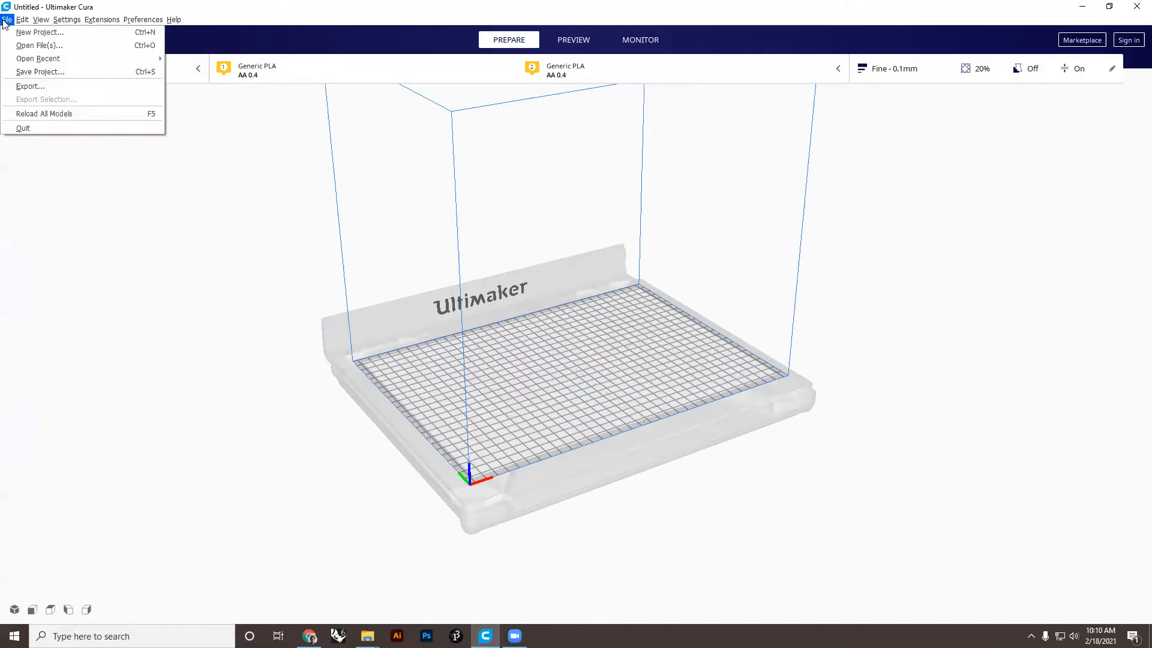
click(39, 45)
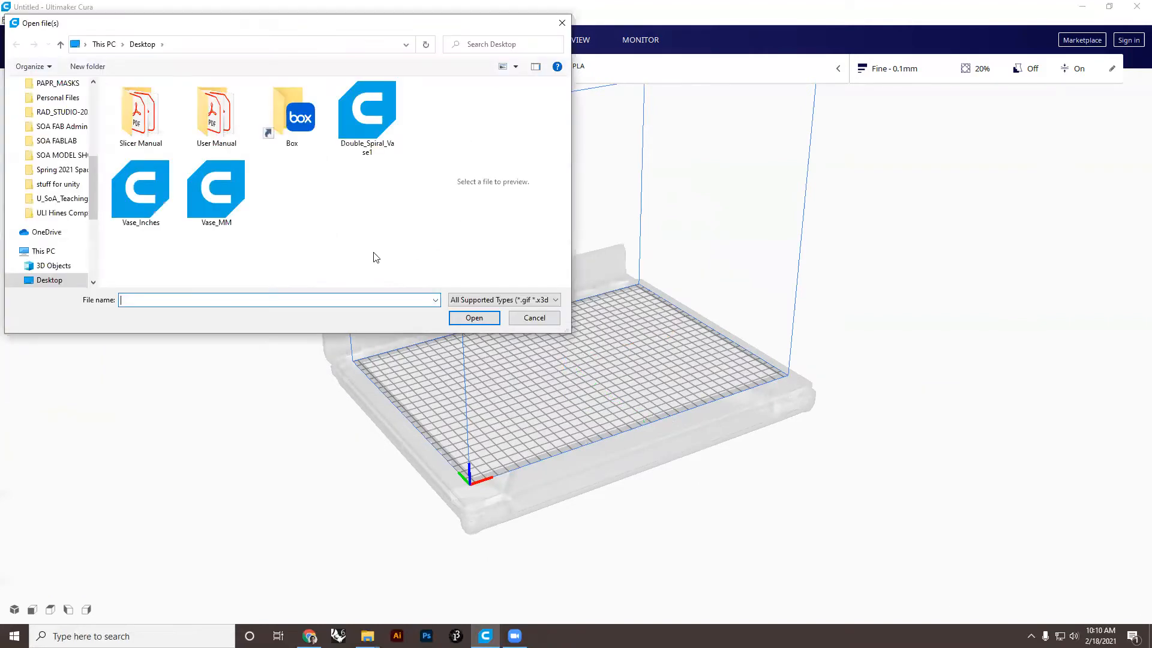
double_click(210, 202)
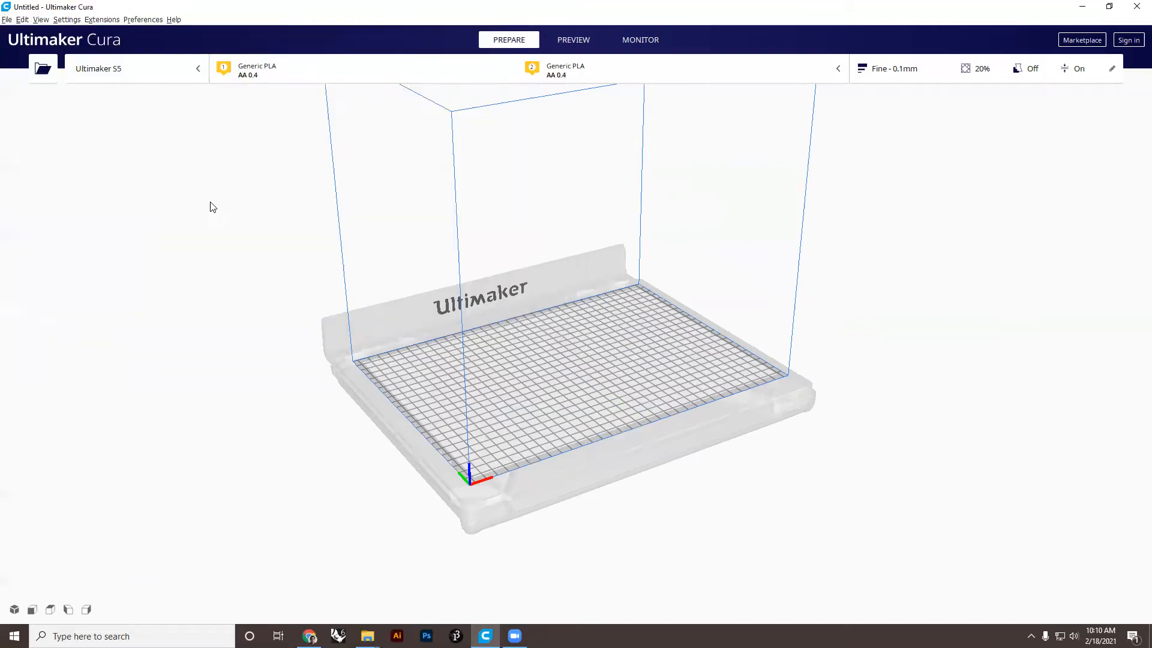
- Move the millimetre vase to about -3.8 mm along X and about 16.1 mm along Y
scroll(324, 454, down, 5)
scroll(712, 242, up, 2)
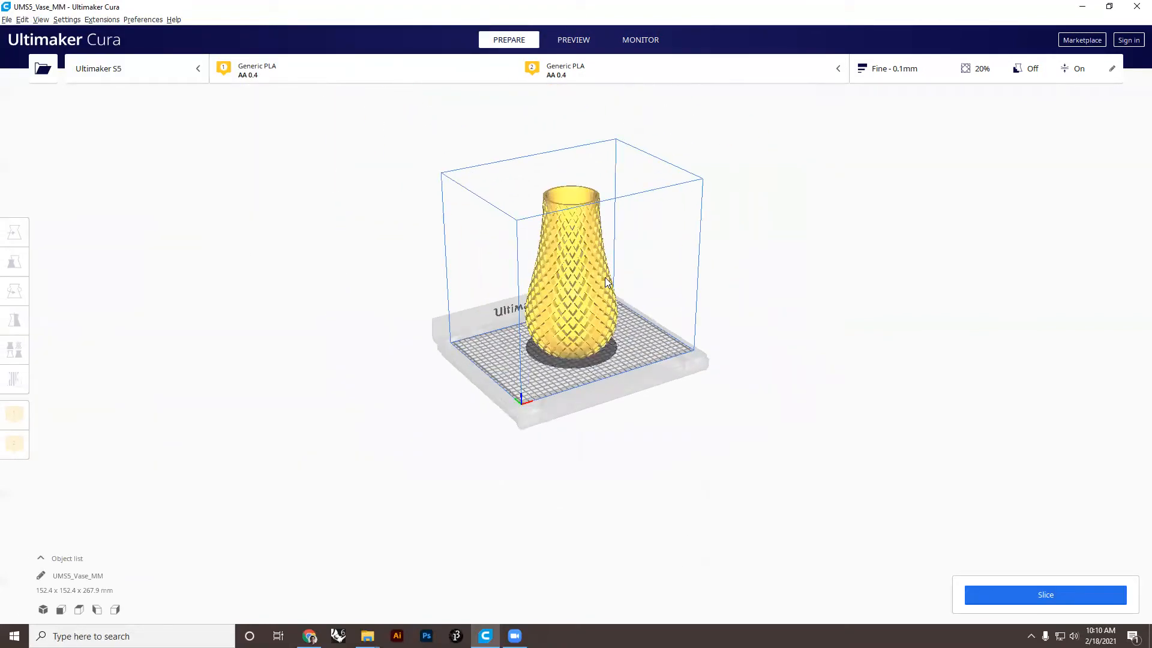
scroll(404, 382, down, 2)
middle_drag(499, 195, 494, 191)
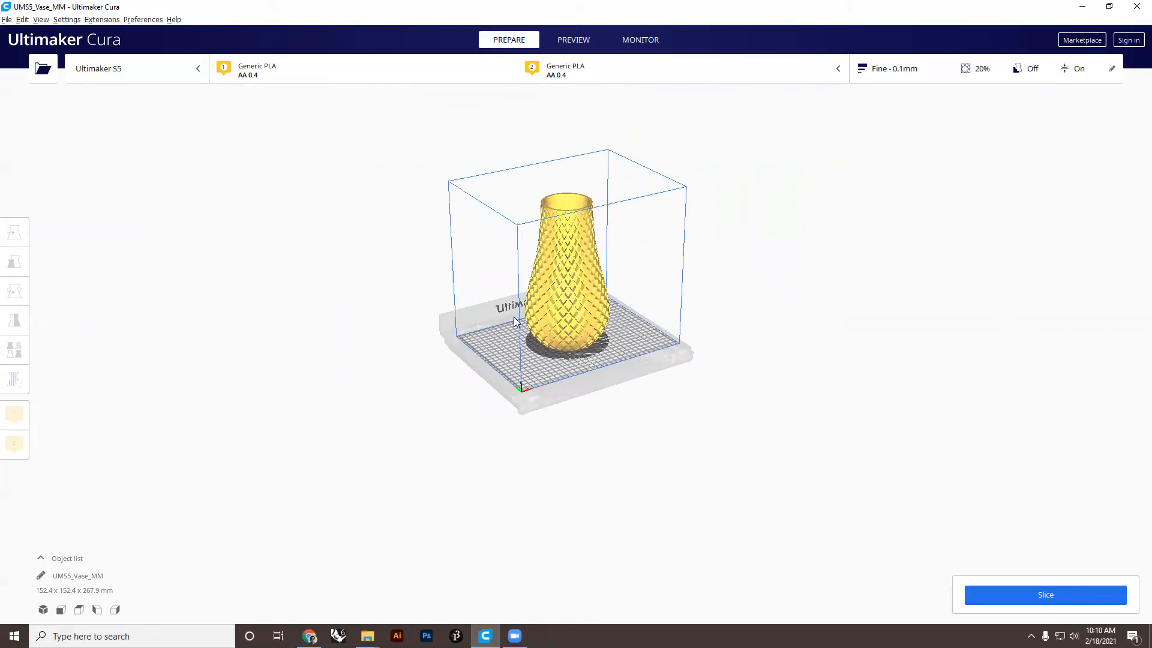
middle_drag(480, 329, 382, 398)
middle_drag(532, 295, 364, 408)
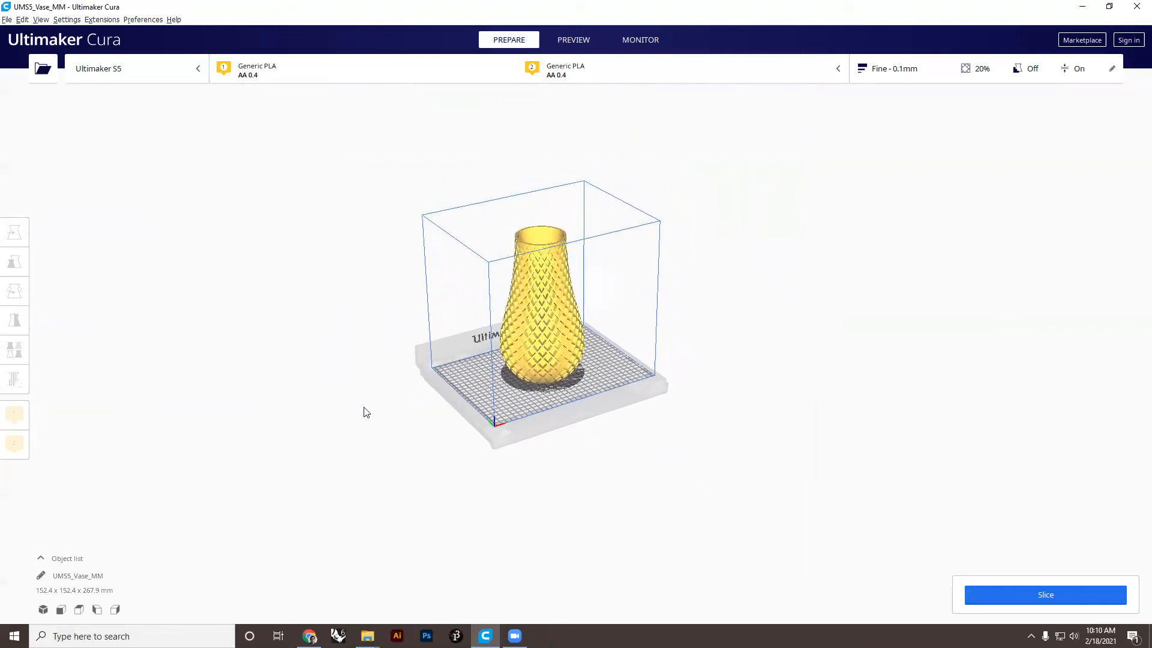
scroll(602, 261, up, 3)
scroll(604, 258, up, 1)
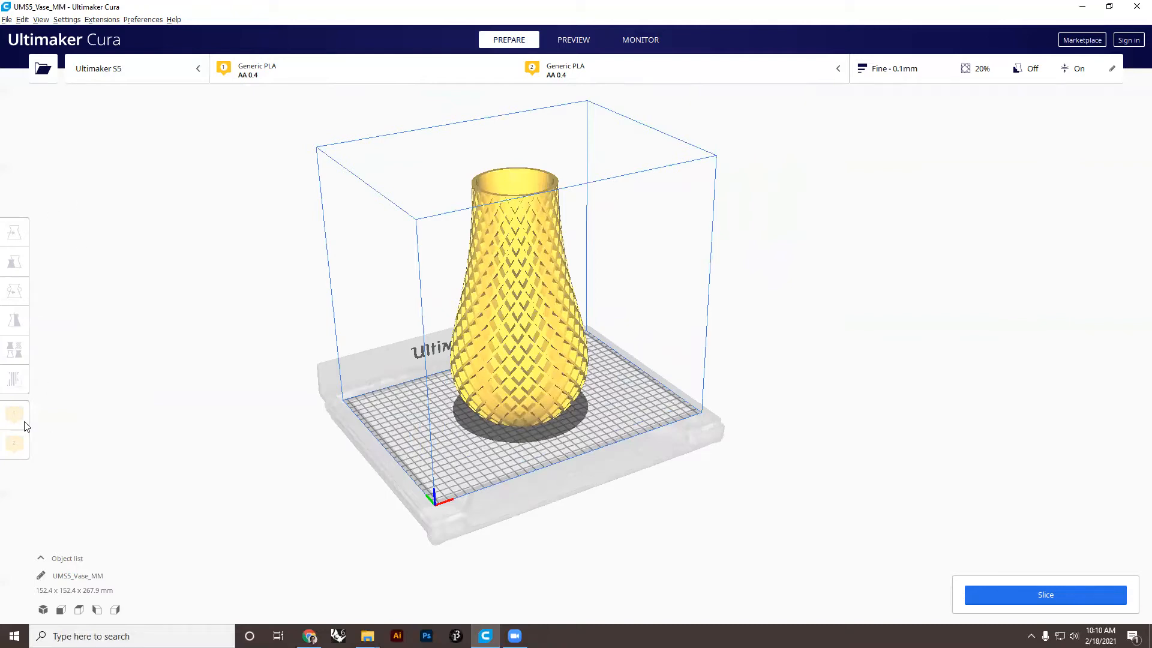
click(546, 309)
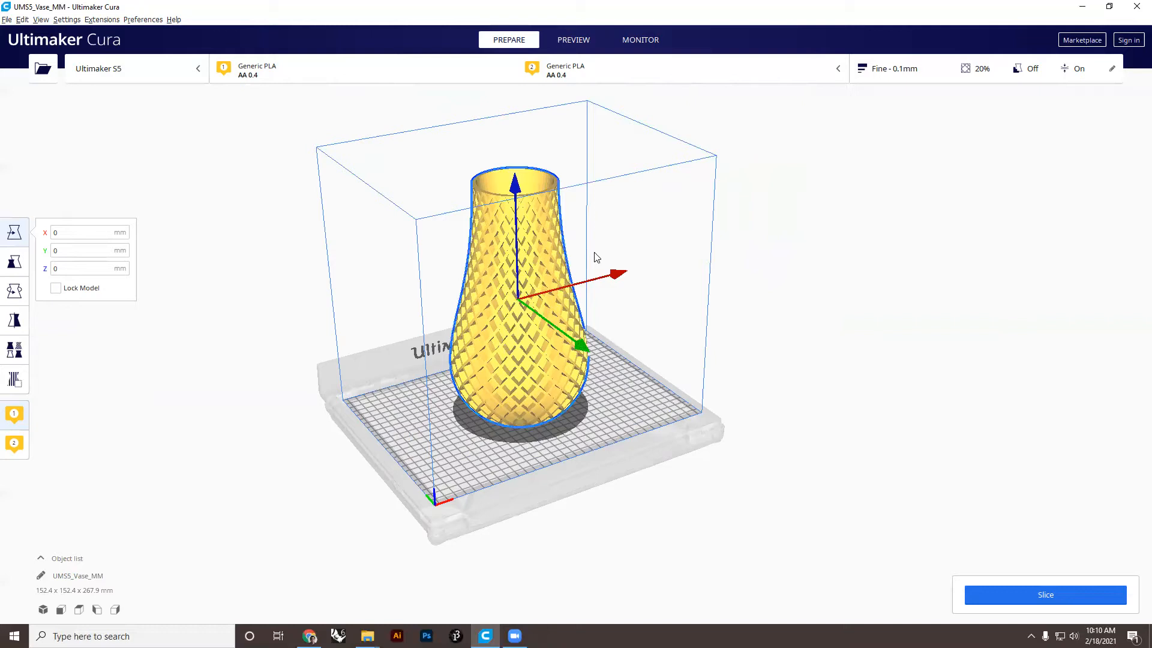
mouse_move(618, 274)
mouse_down()
mouse_move(577, 283)
mouse_move(618, 270)
mouse_up()
drag(573, 346, 587, 354)
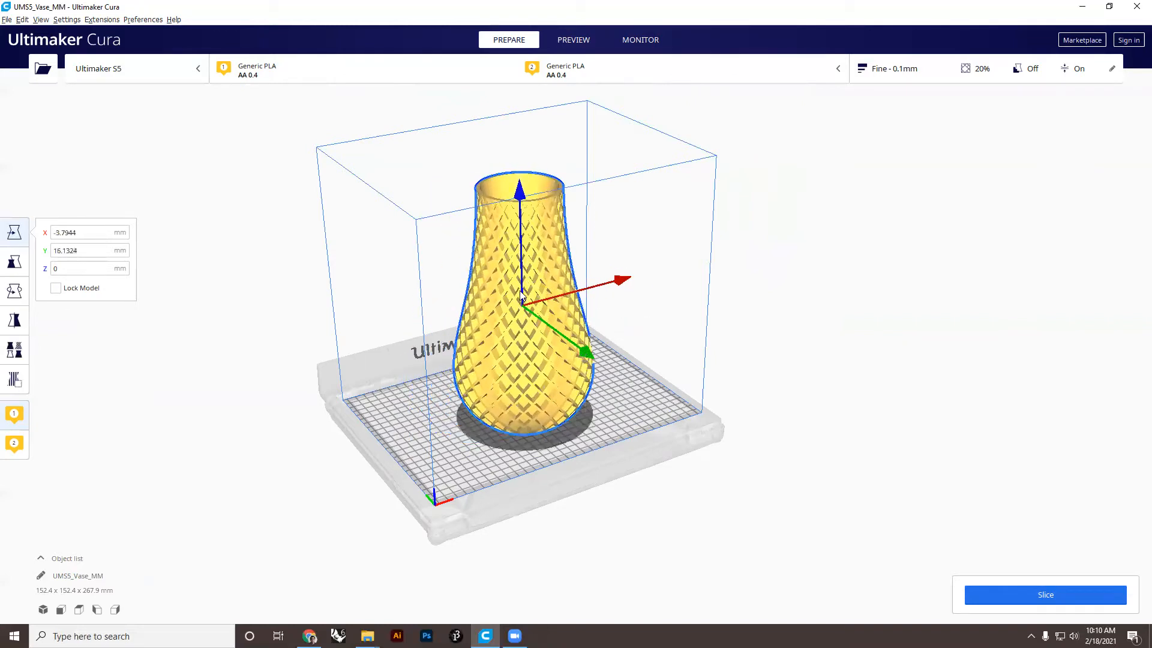
- Try 18 mm for the vase's Y position and settle on 15 mm
click(83, 248)
key(Tab)
click(78, 266)
text(2)
click(77, 248)
drag(84, 252, 36, 256)
text(18)
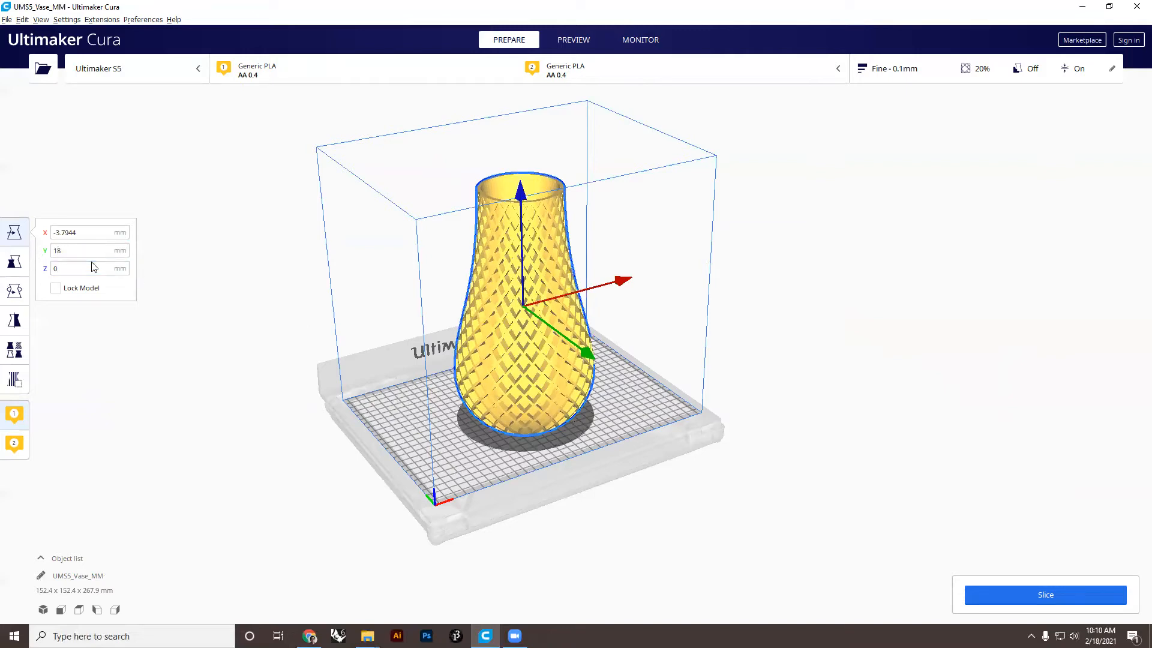
key(BackSpace)
text(5)
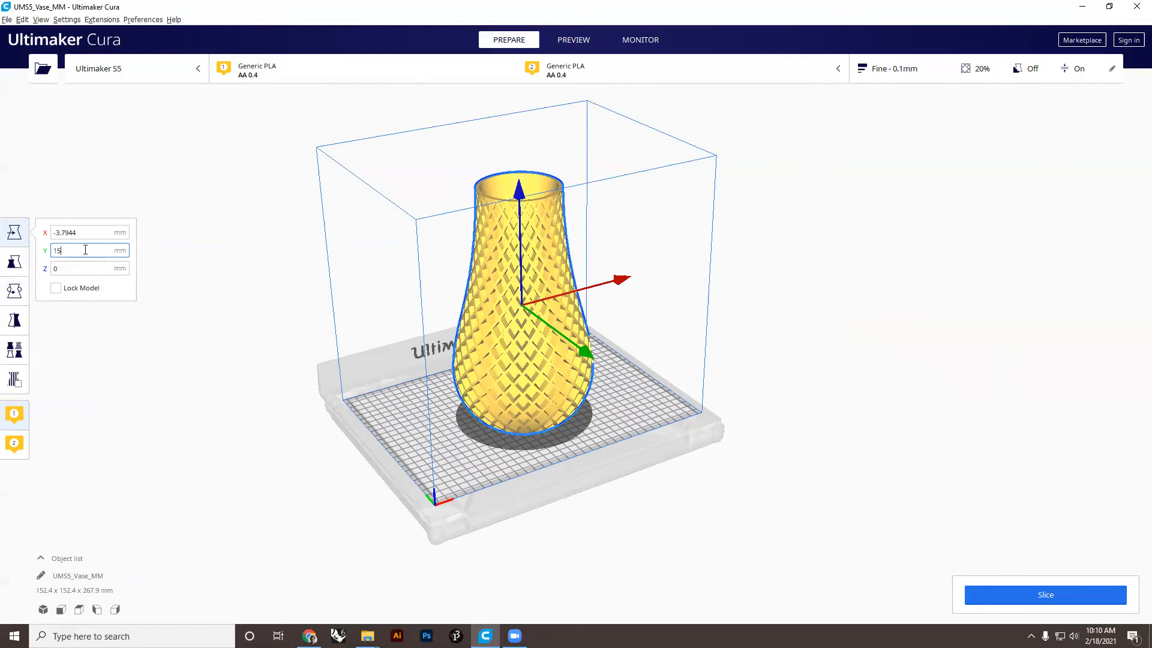
- Examine the Scale, Rotate and Mirror tools on the selected vase, including their options and handles
click(14, 263)
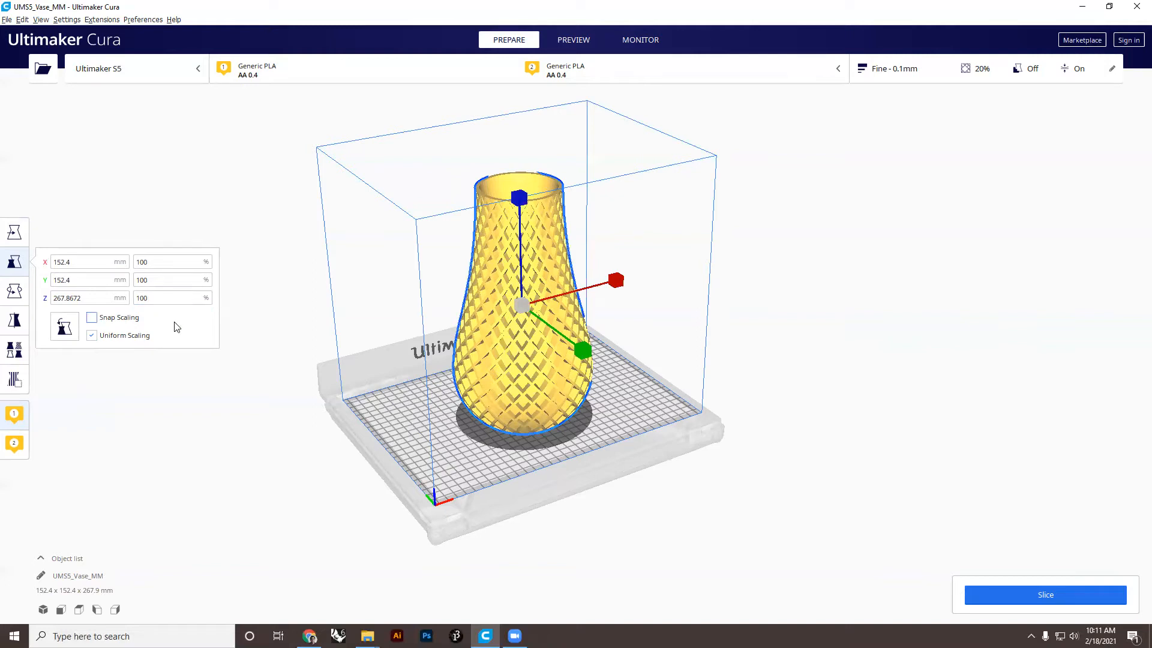
click(15, 292)
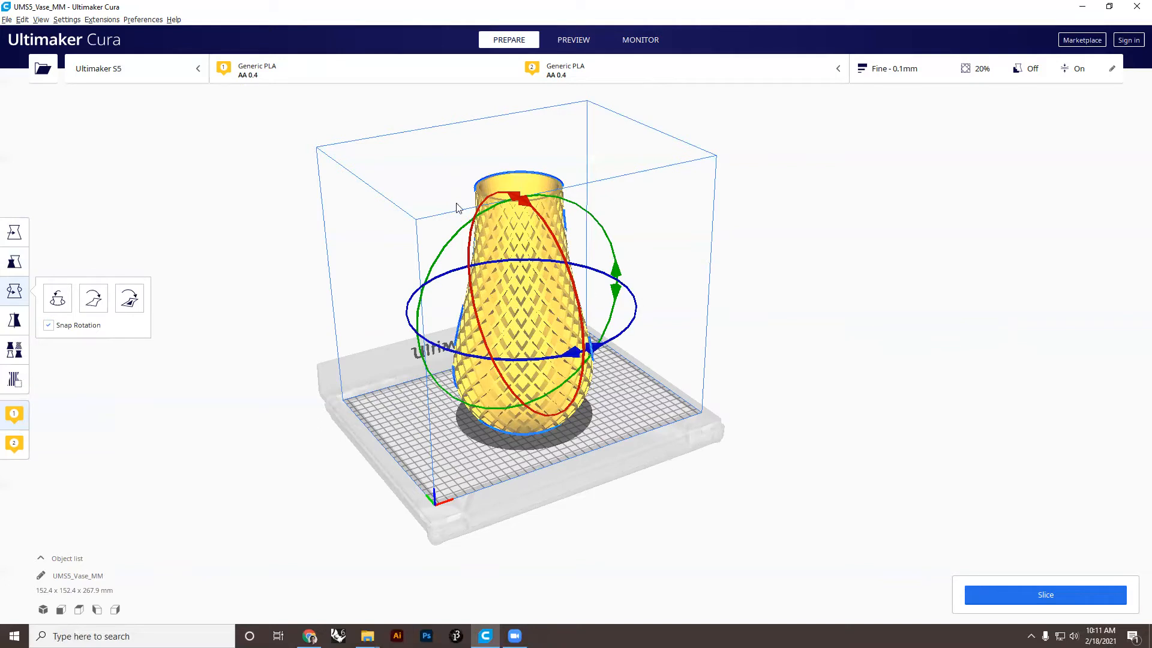
drag(537, 210, 537, 264)
click(252, 302)
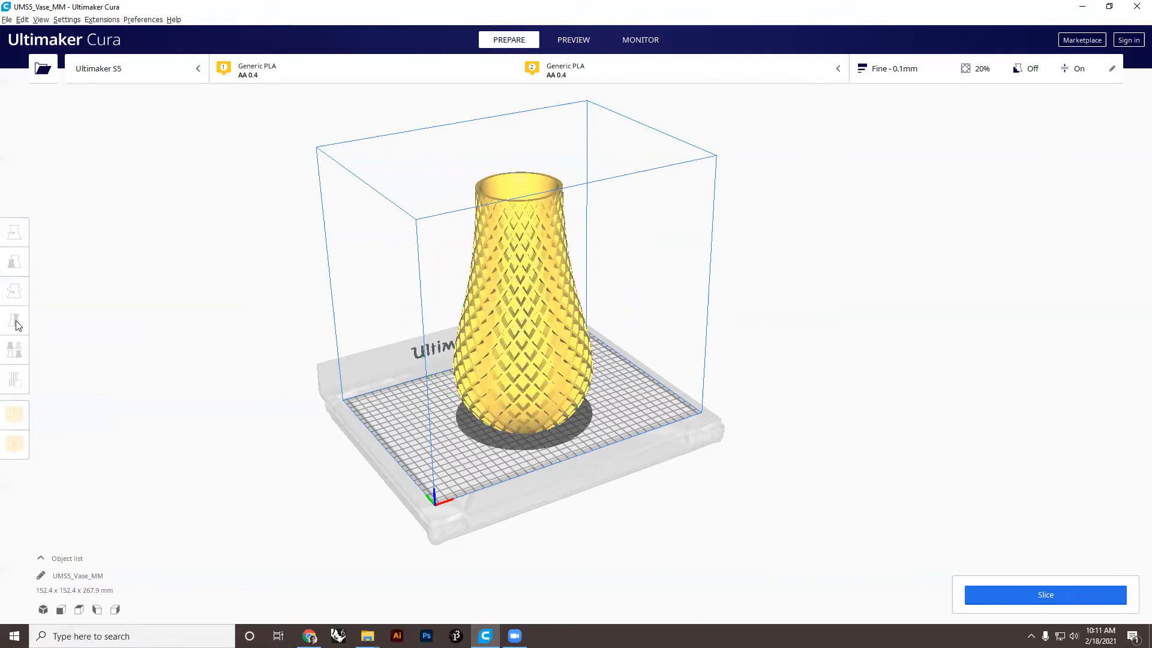
click(490, 282)
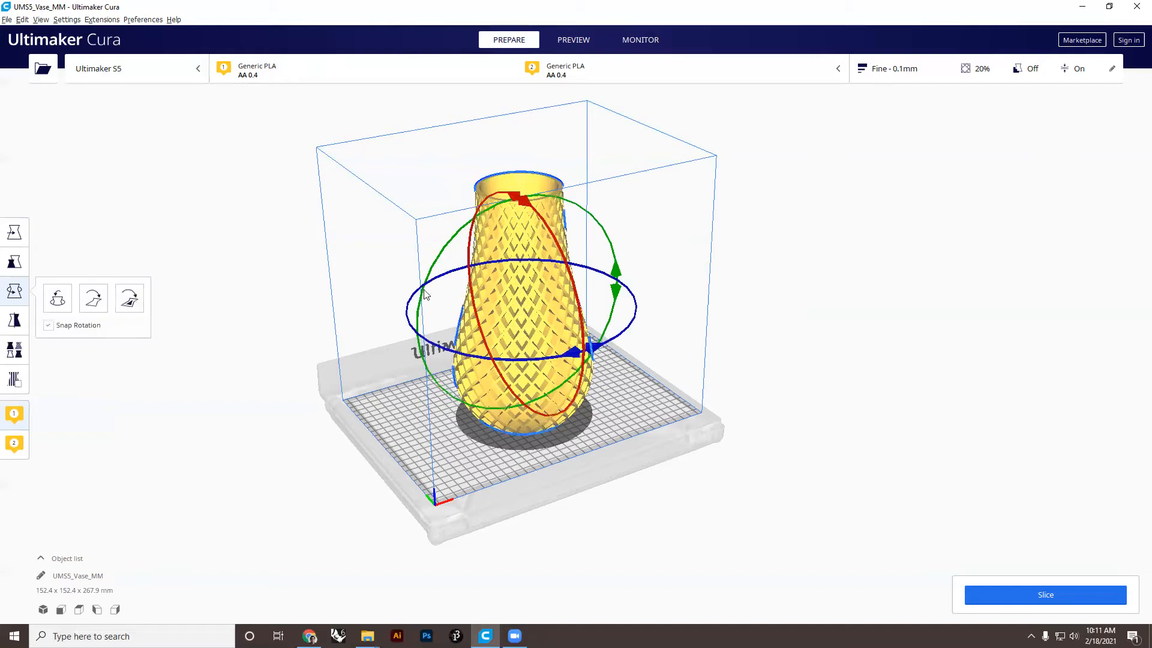
click(14, 322)
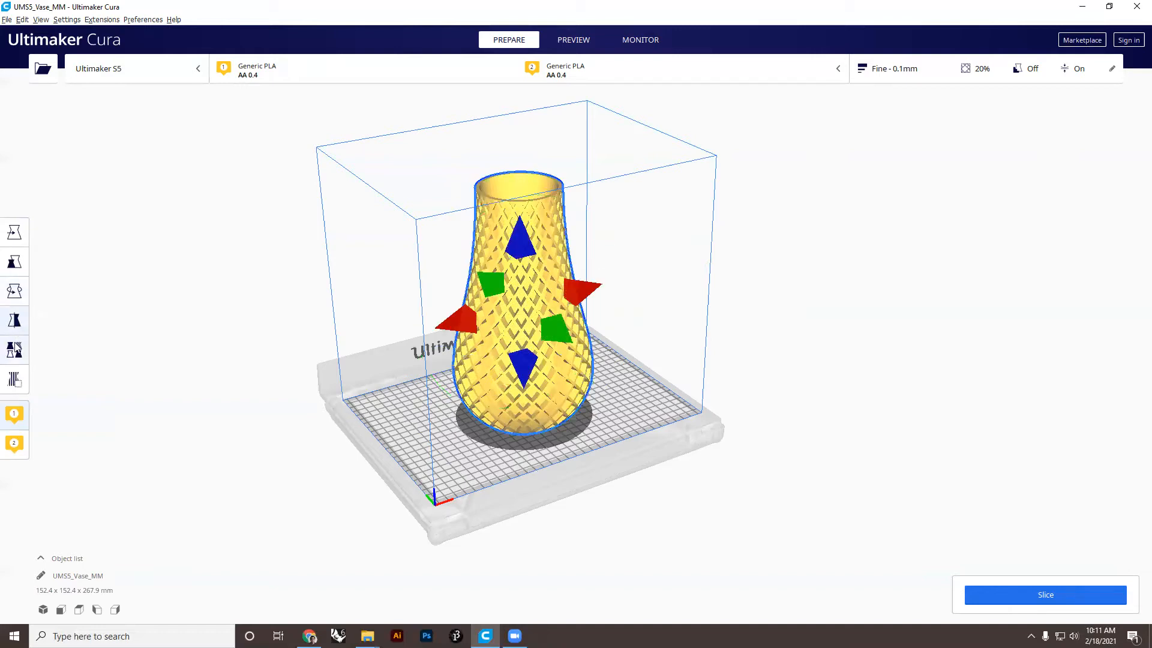
- Try the vase's mesh types Print as support and Modify settings for overlaps, ending on Don't support overlaps
click(15, 350)
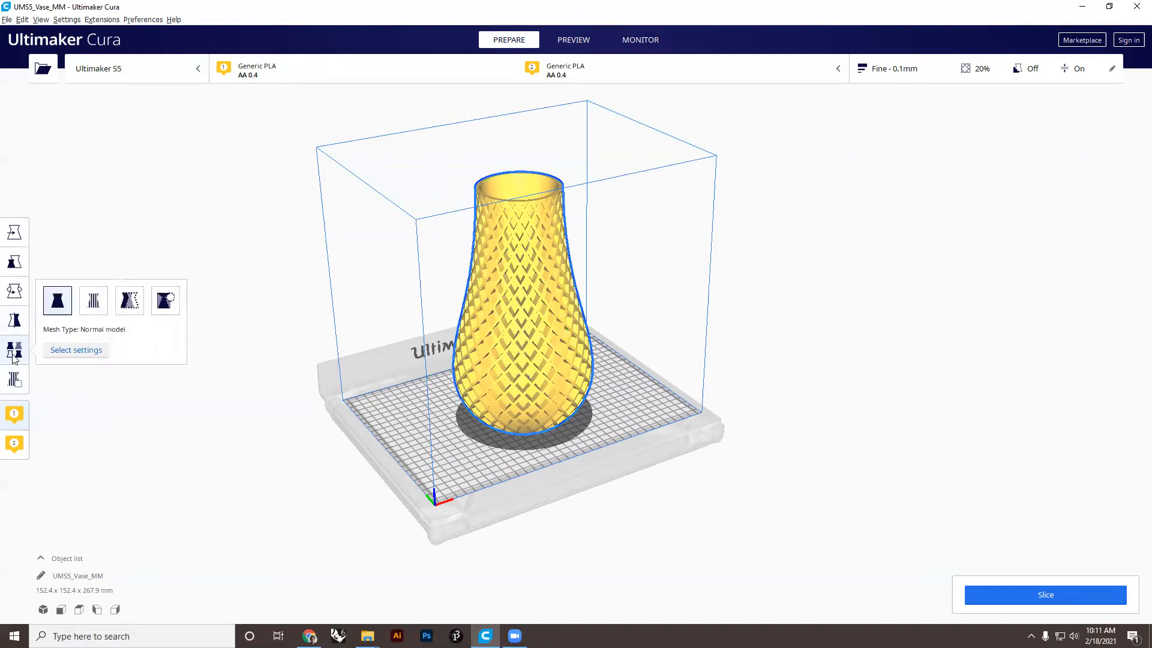
click(93, 300)
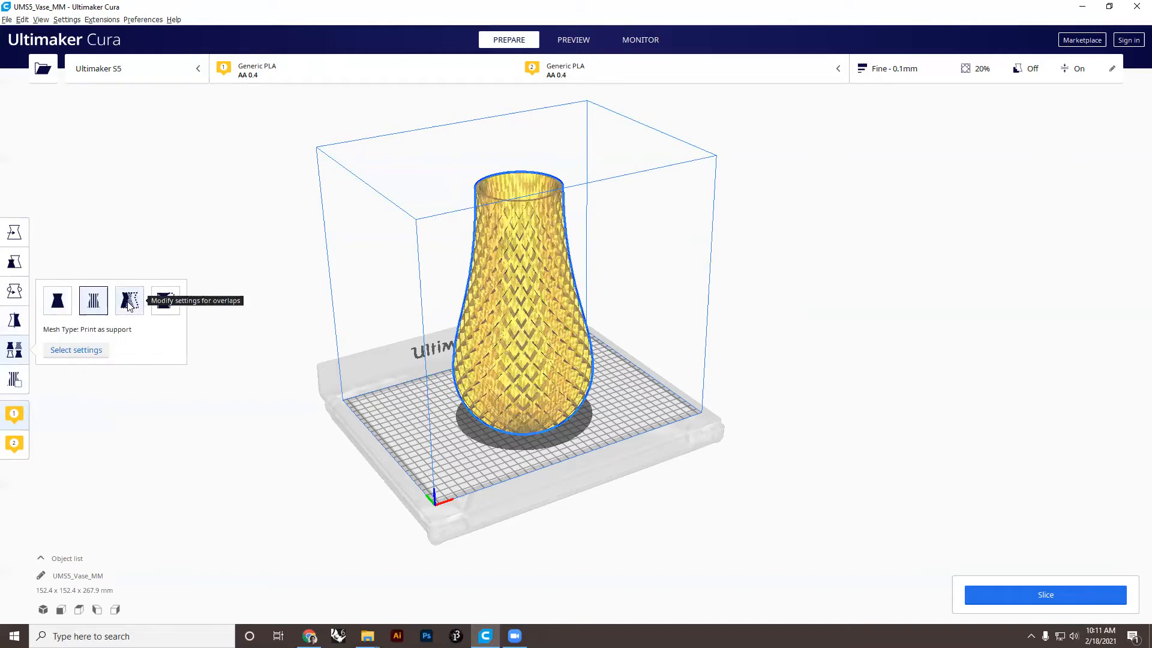
click(129, 302)
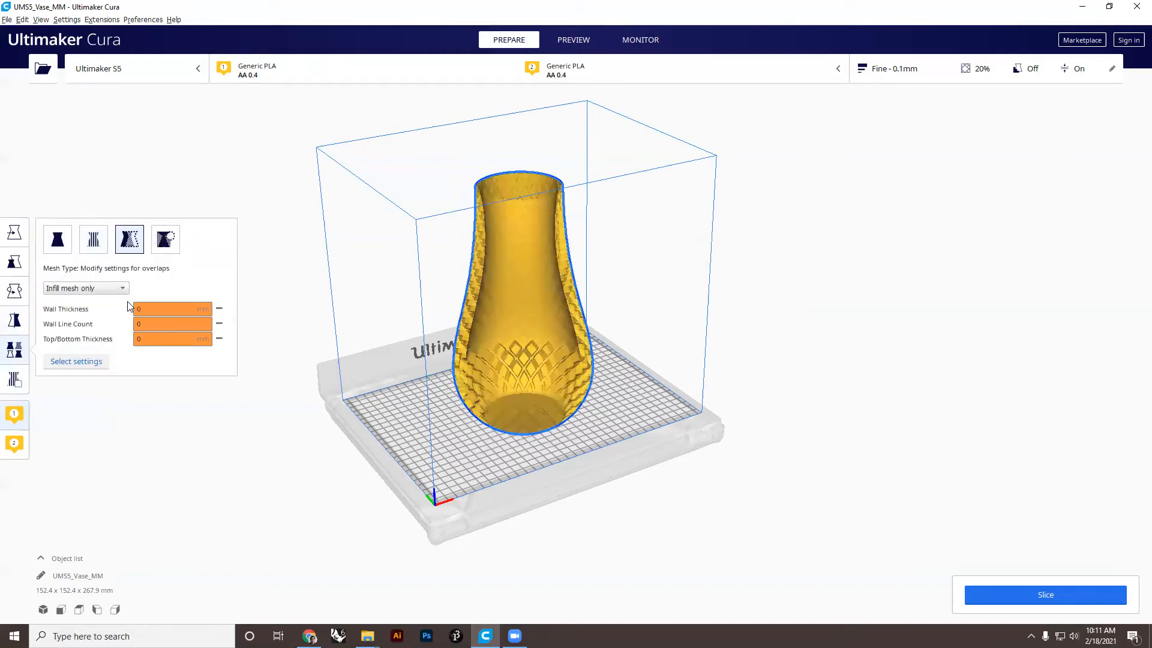
click(163, 247)
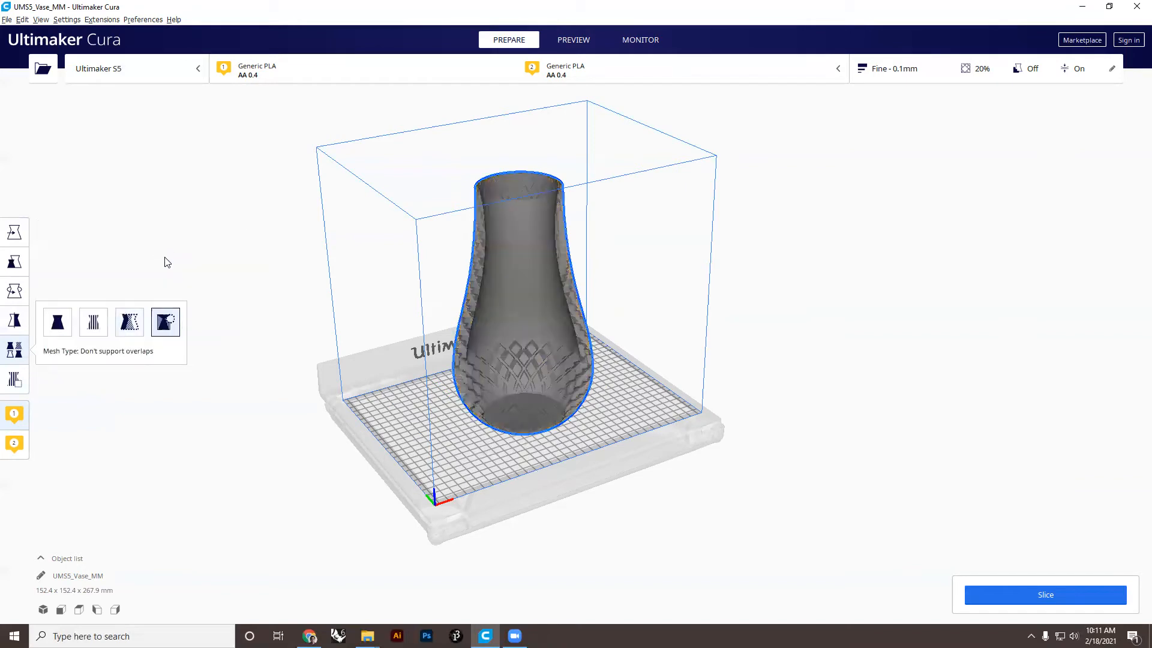
- Check the Support Blocker tool, assign the vase to extruder 2 and view the extruder configuration
right_drag(565, 333, 461, 349)
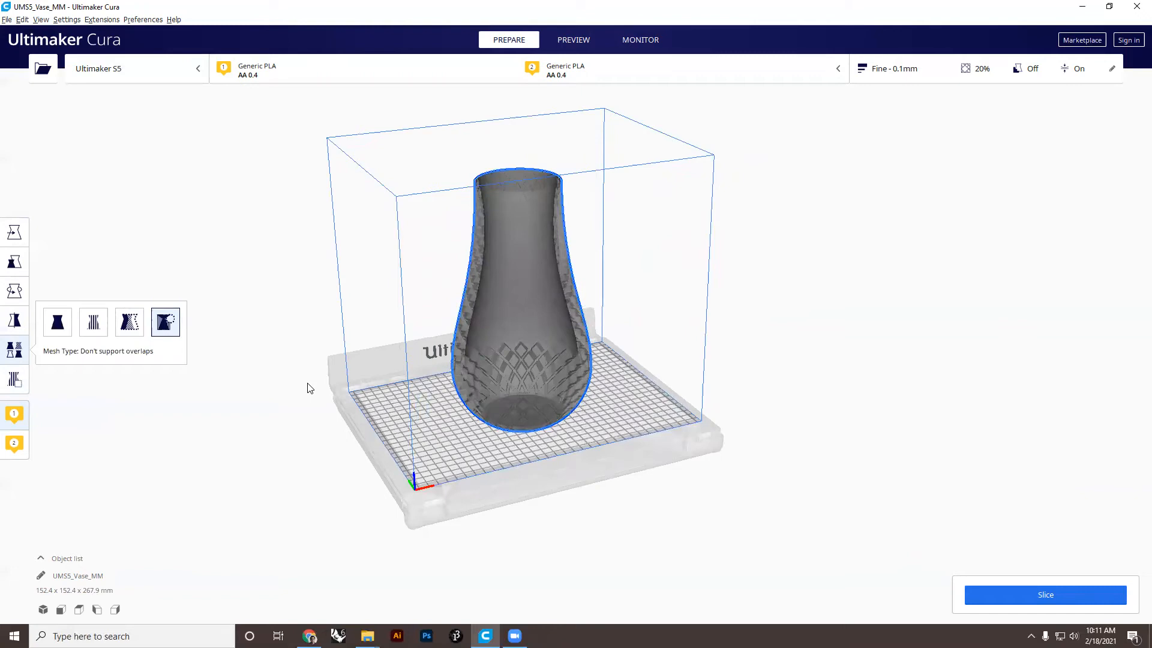
click(15, 386)
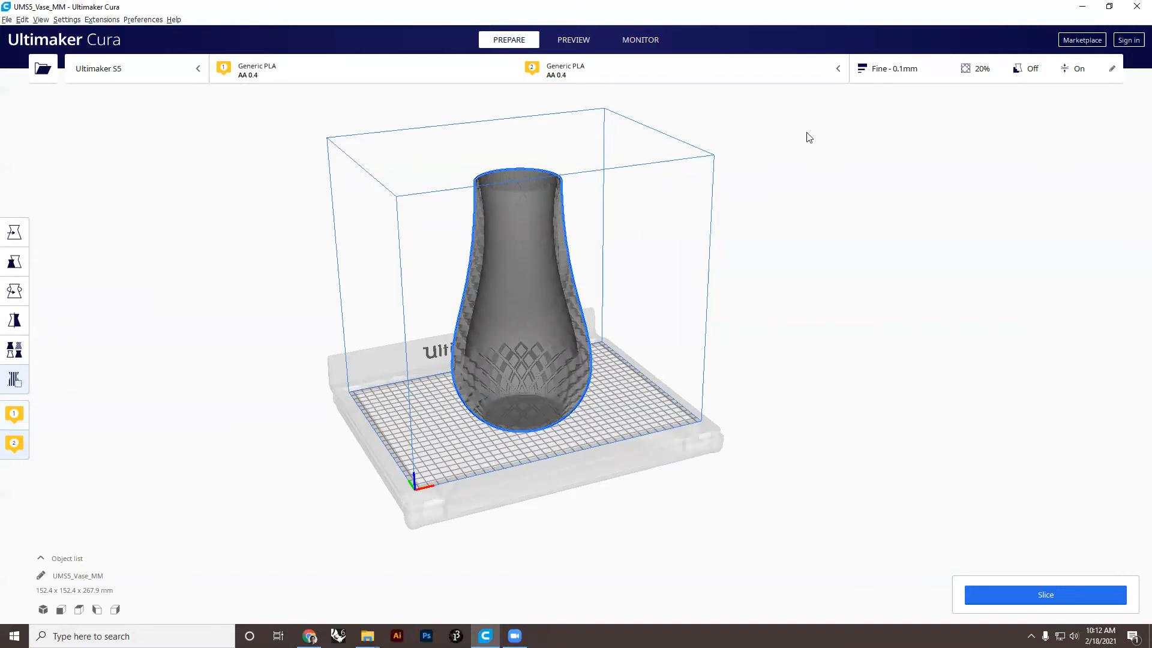
click(762, 72)
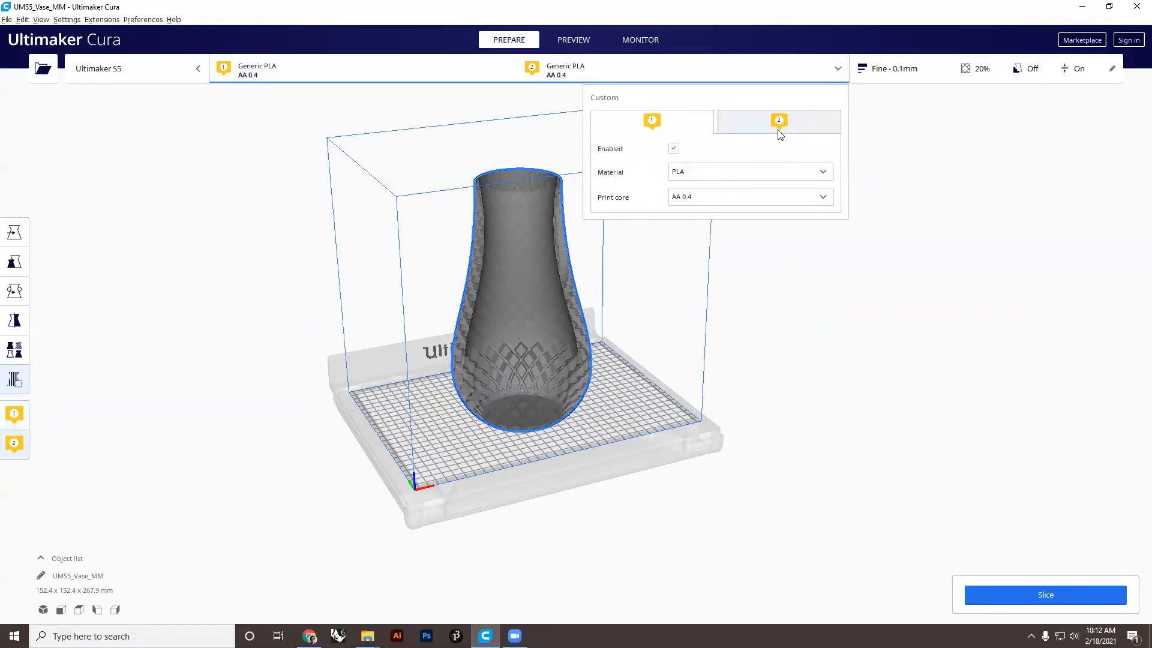
click(14, 232)
click(318, 357)
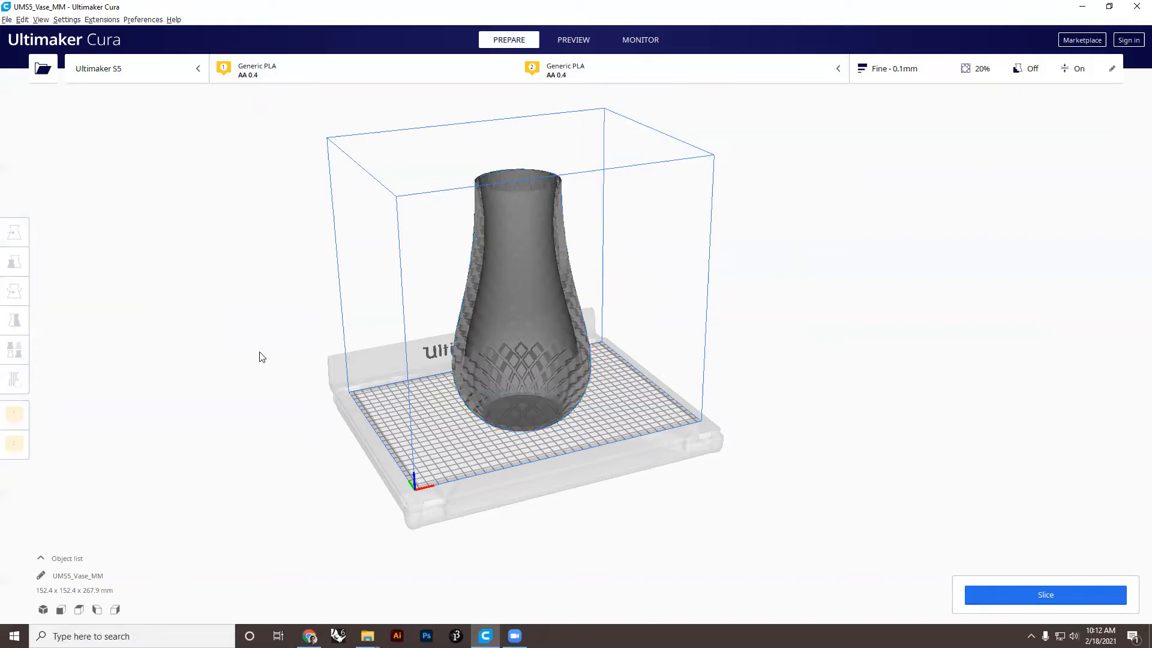
- Set the vase's mesh type back to Normal model and deselect it
key(ctrl+a)
click(15, 349)
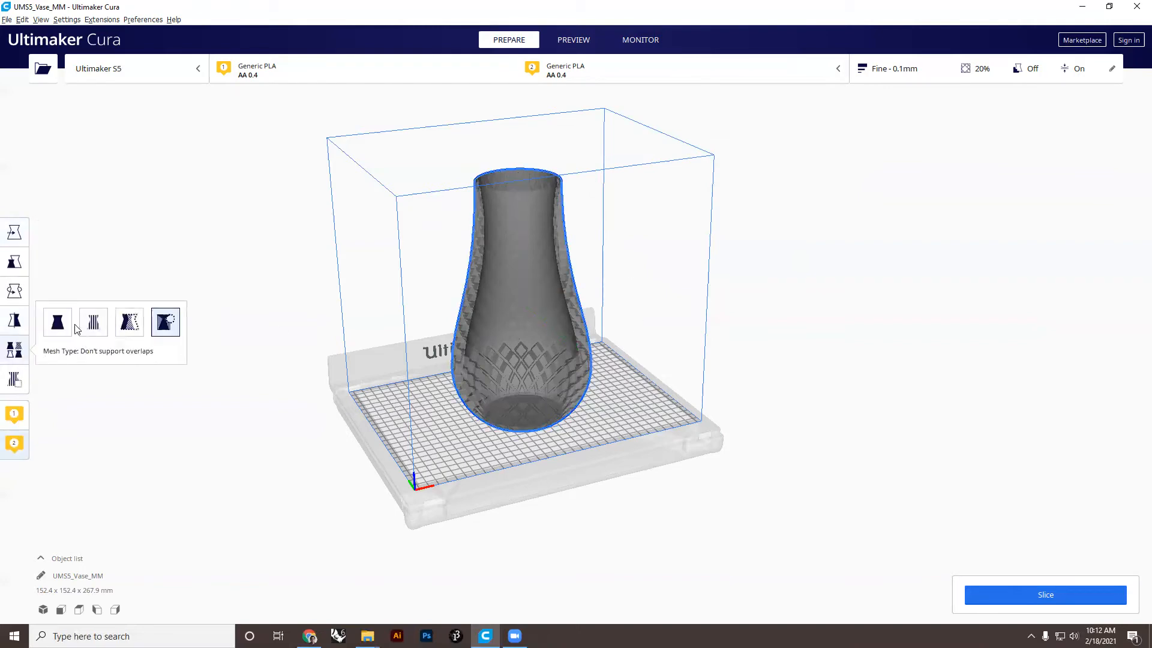
click(56, 322)
click(273, 448)
scroll(478, 264, down, 2)
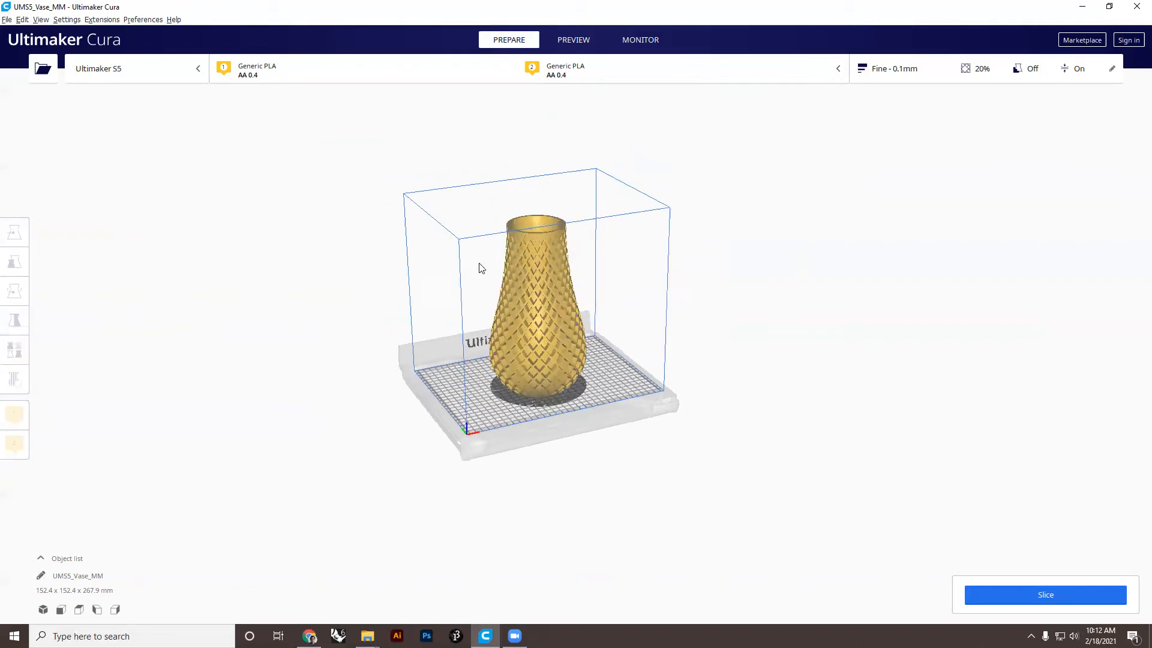
scroll(518, 245, up, 5)
middle_drag(617, 385, 547, 319)
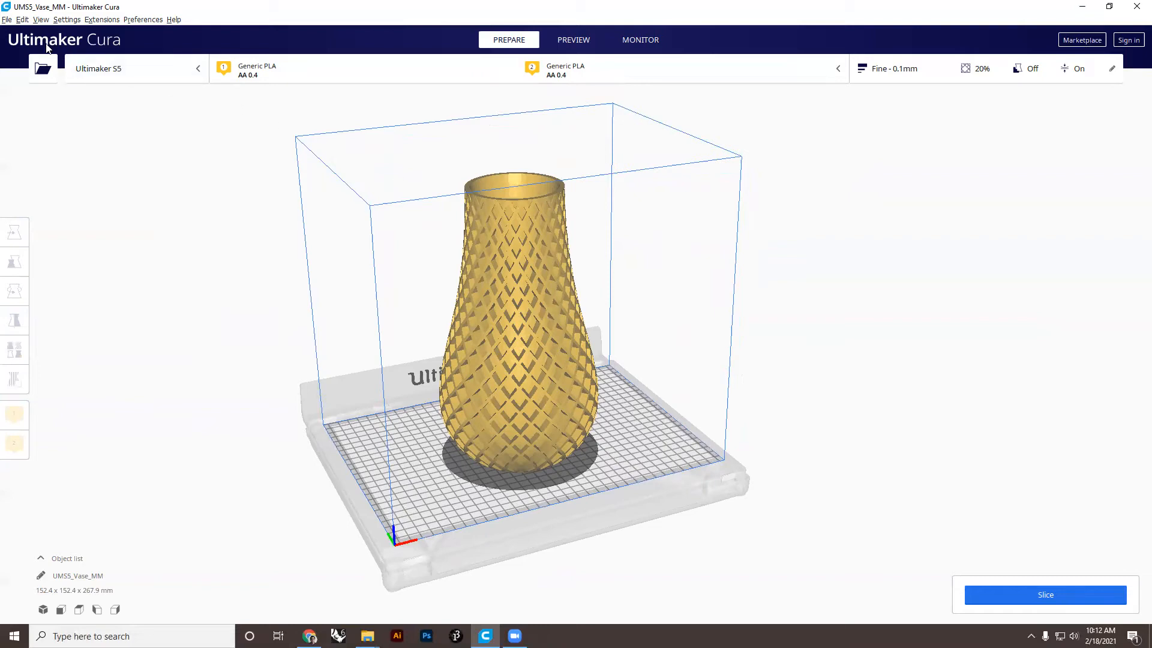
- Save the project to the Desktop as a Cura Project 3MF file named 3DPrint and dismiss the notification
click(7, 21)
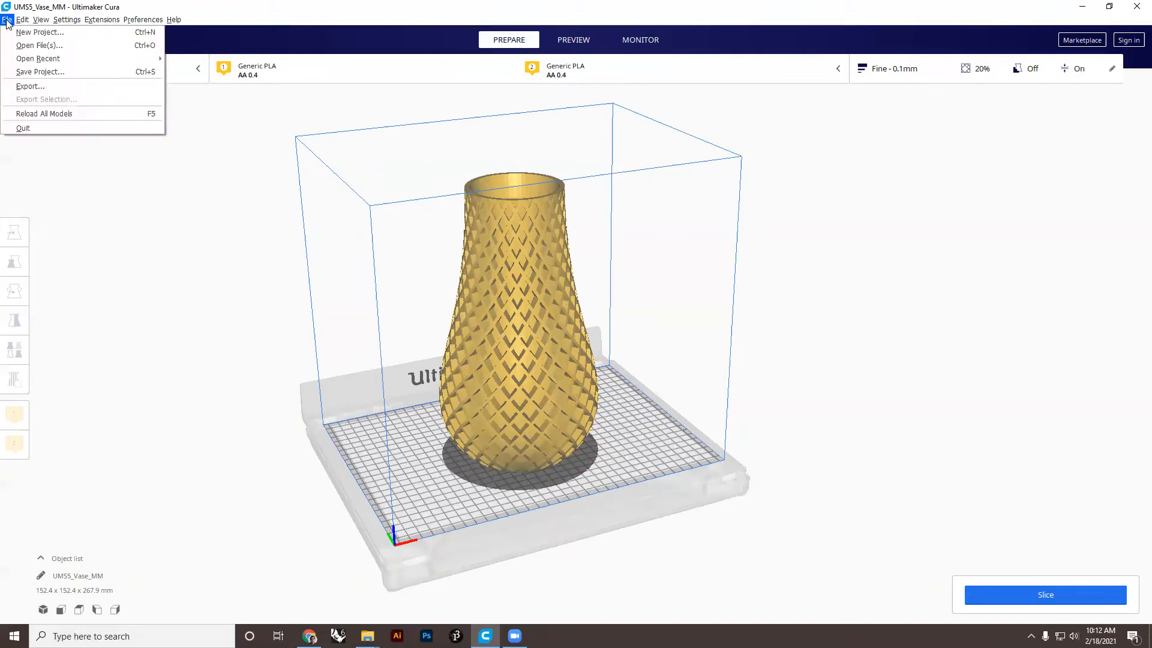
click(37, 72)
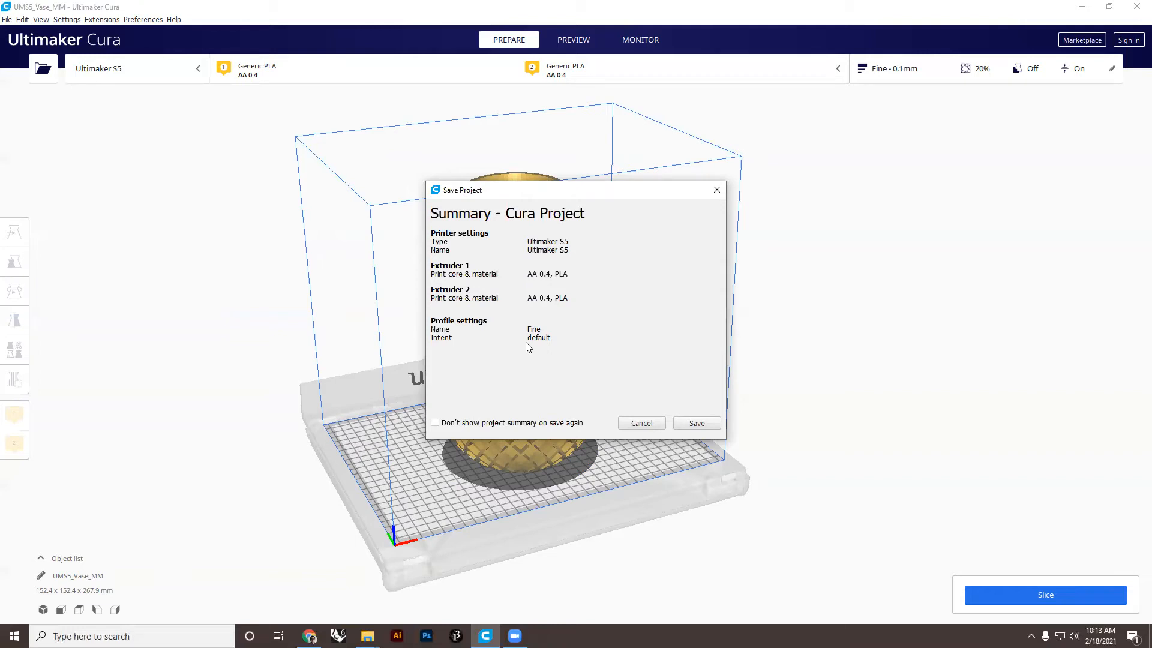
click(693, 424)
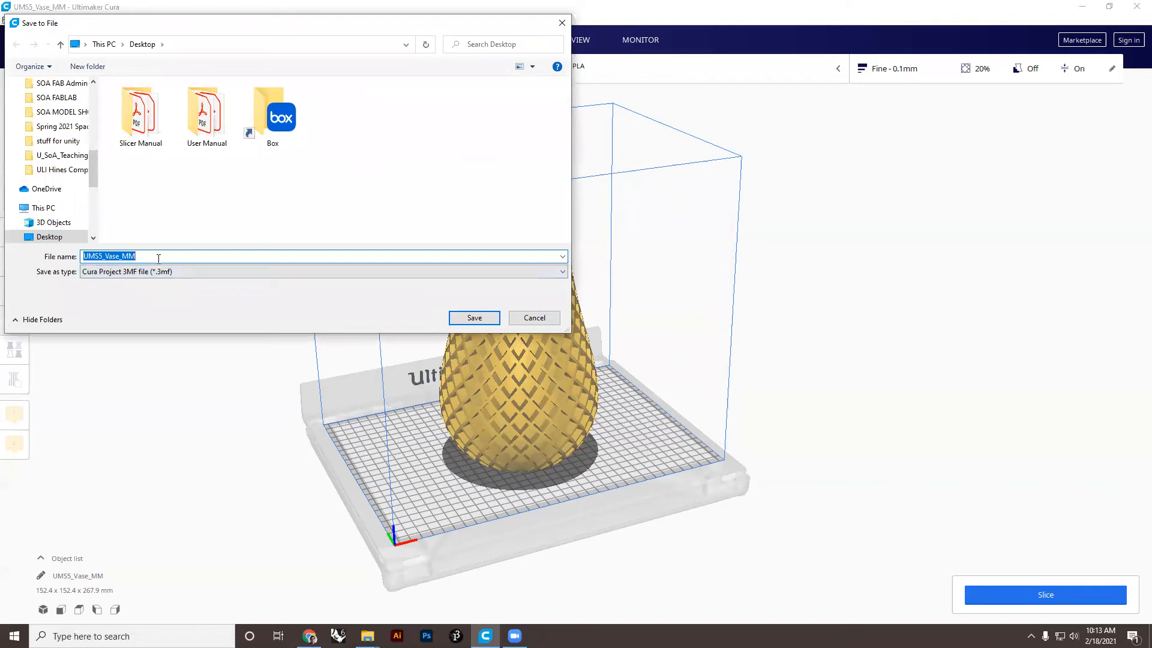
text(3DPrint)
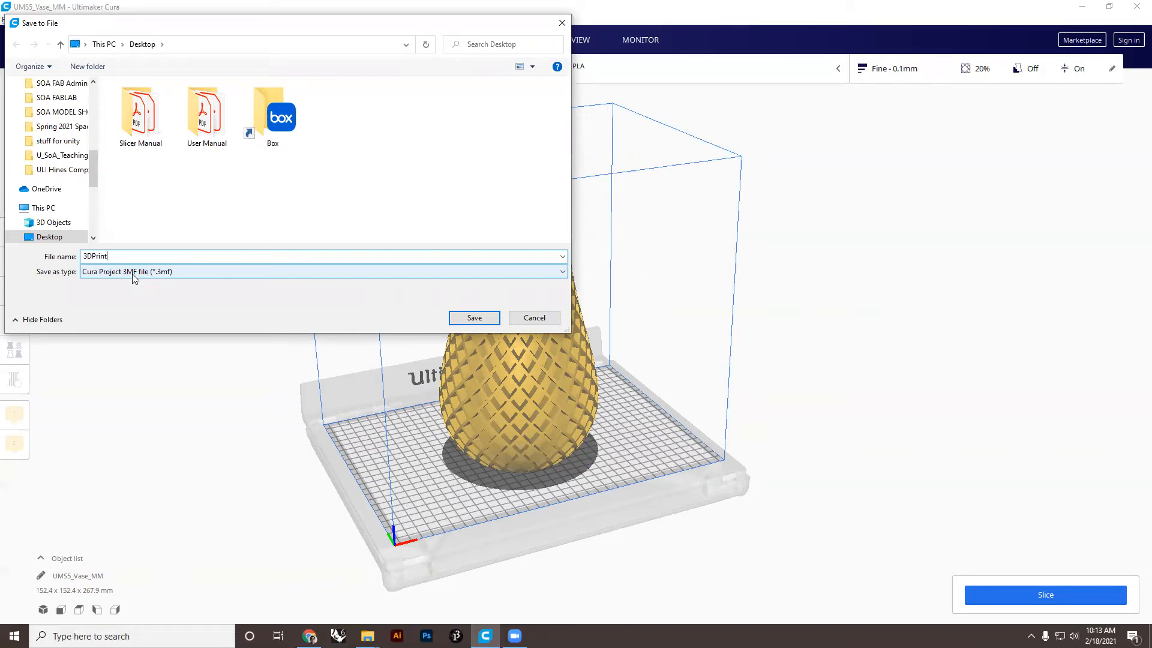
click(480, 318)
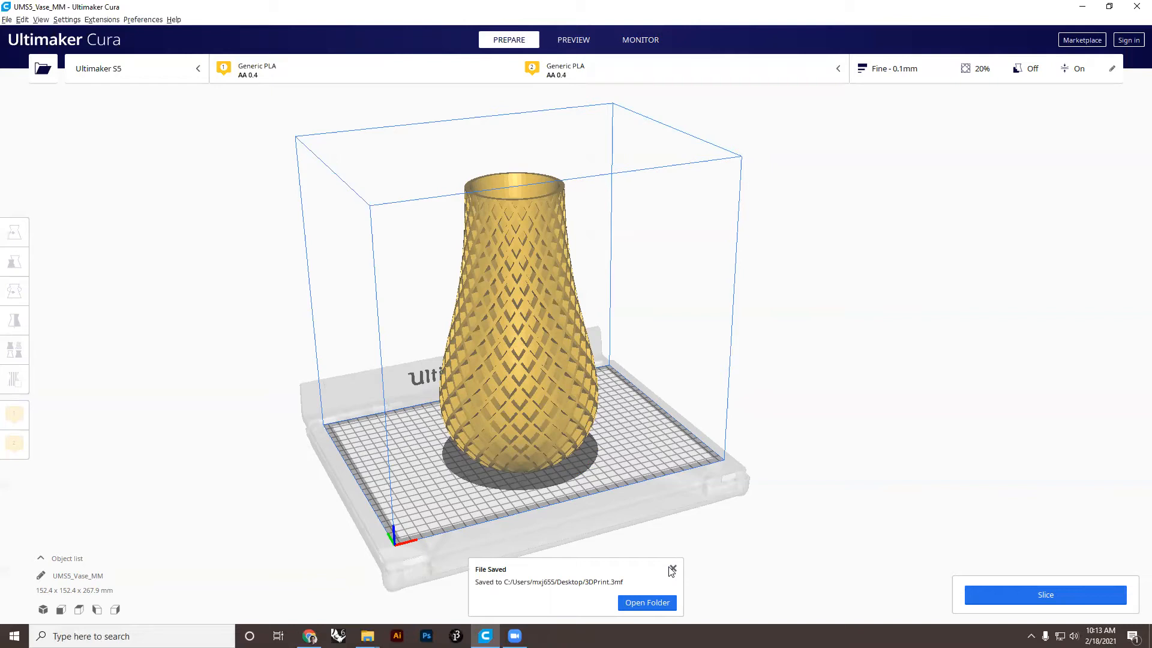
click(672, 569)
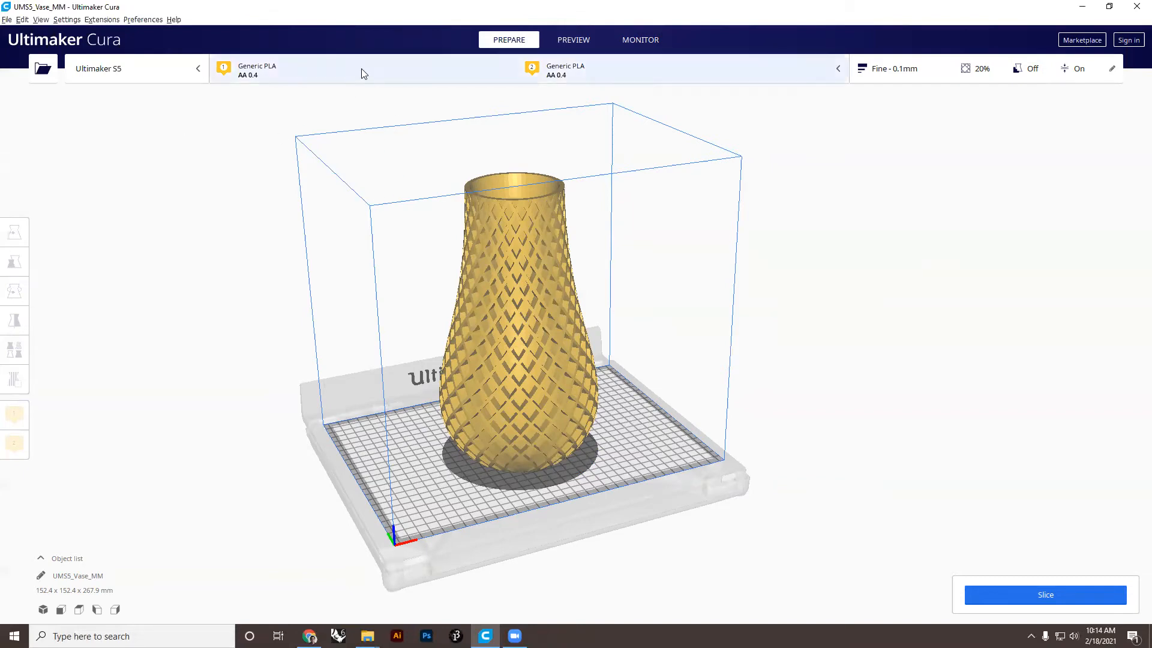
- Set extruder 1's material to Ultimaker White Tough PLA with the AA 0.4 print core
click(598, 68)
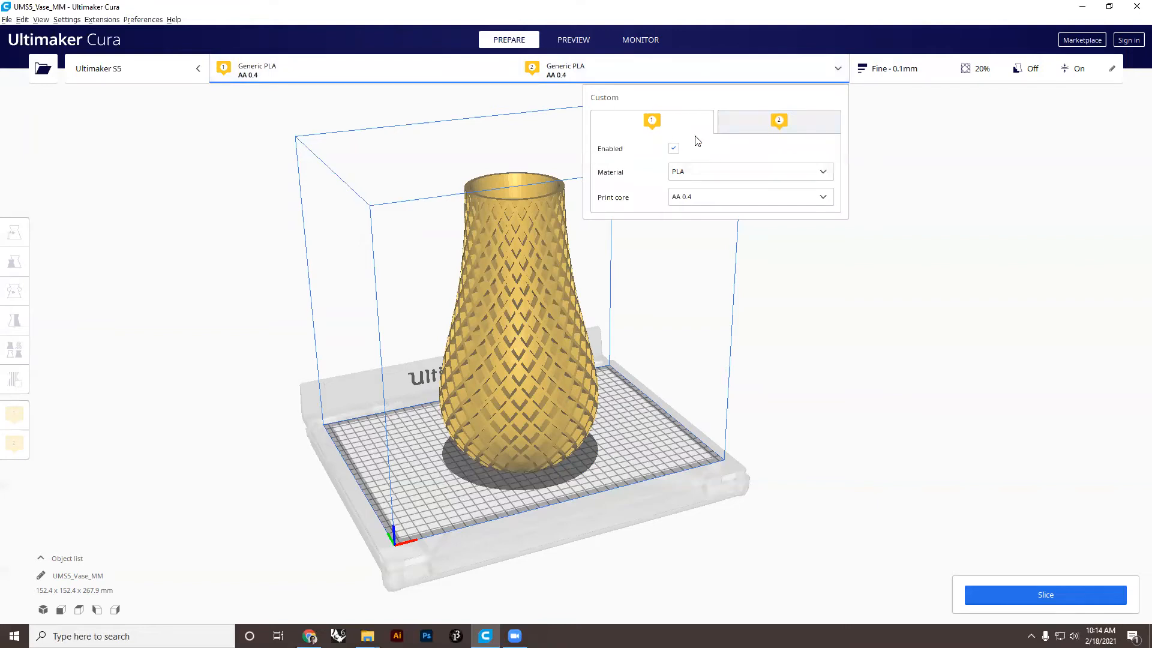
click(700, 176)
mouse_move(712, 204)
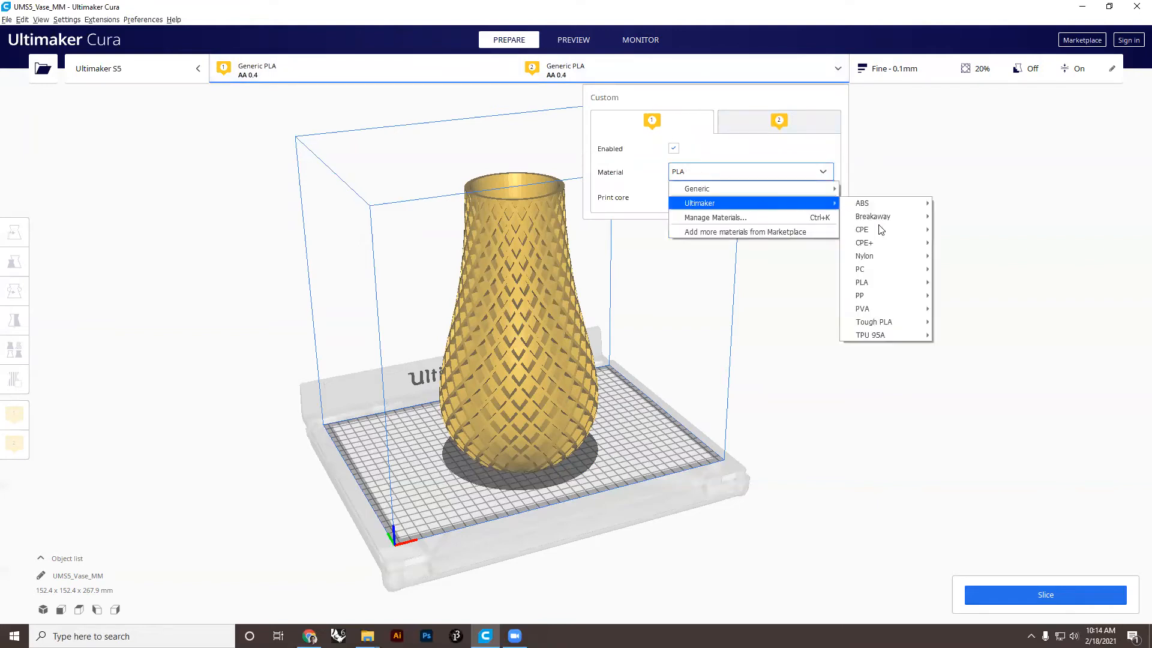
mouse_move(893, 323)
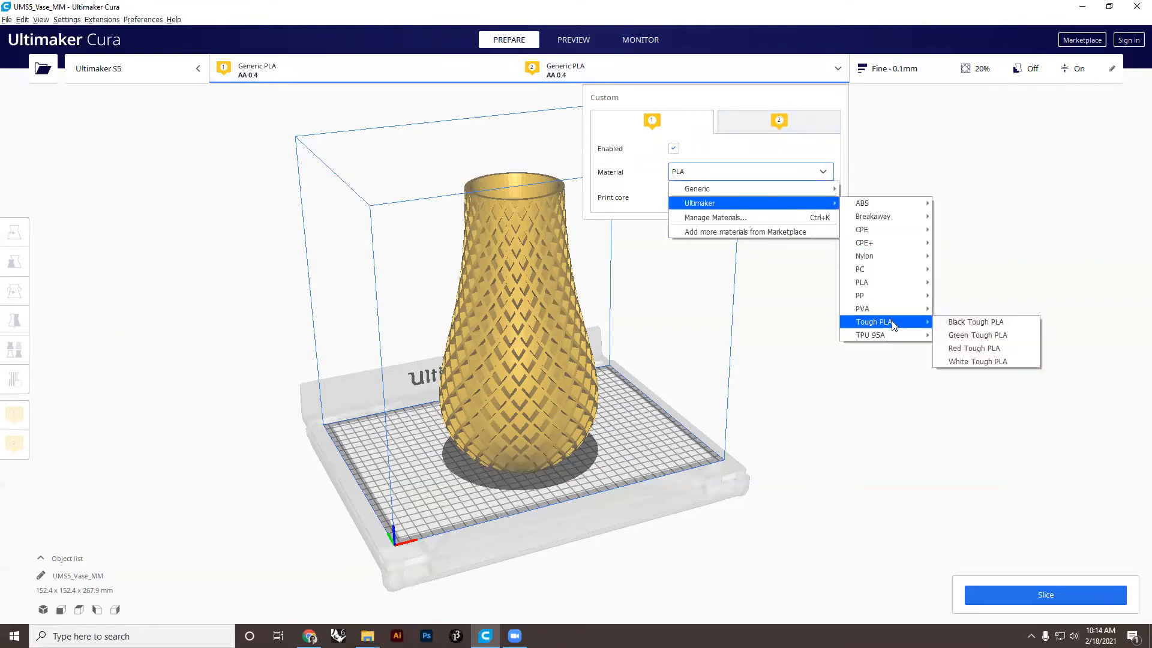
click(969, 360)
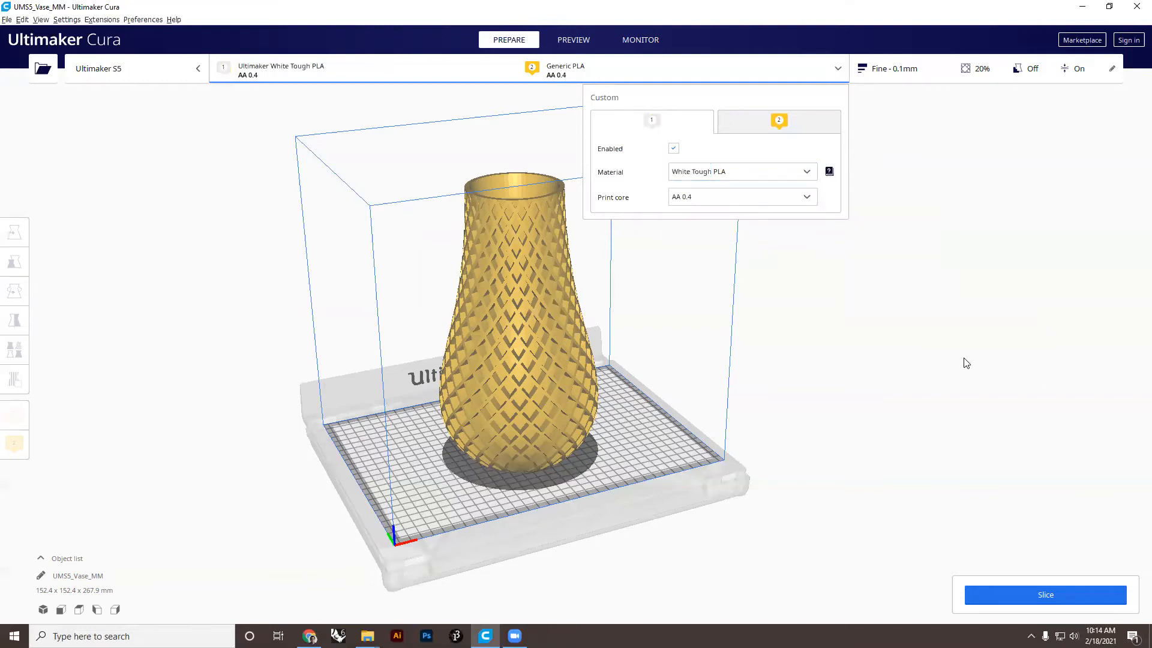
click(735, 201)
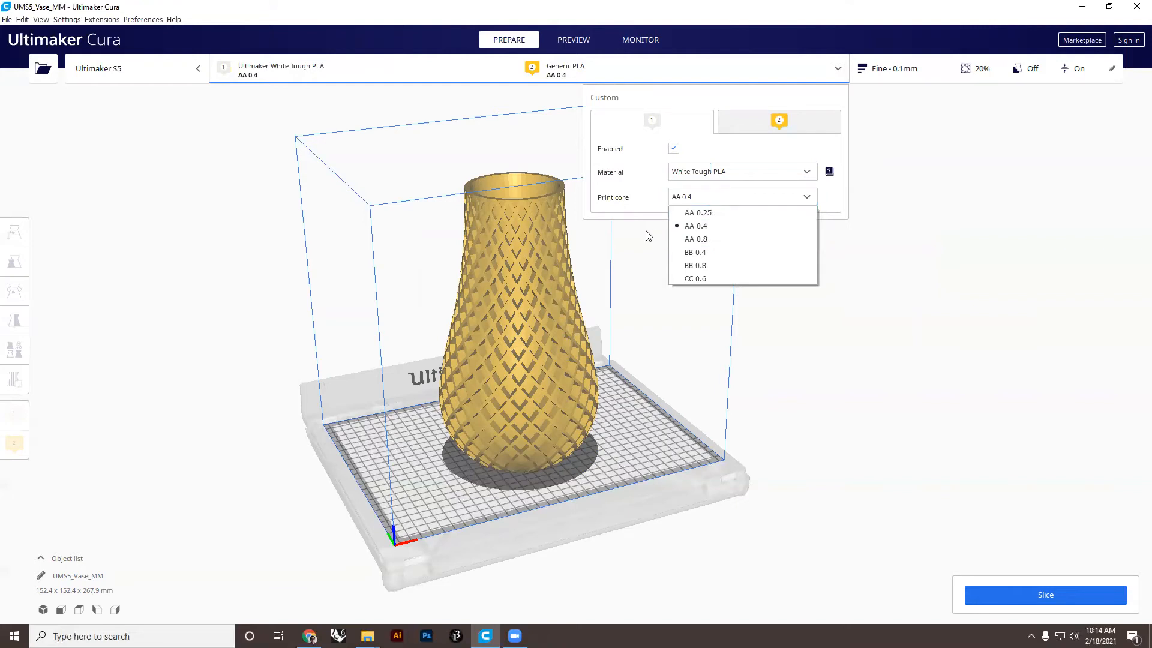
click(697, 227)
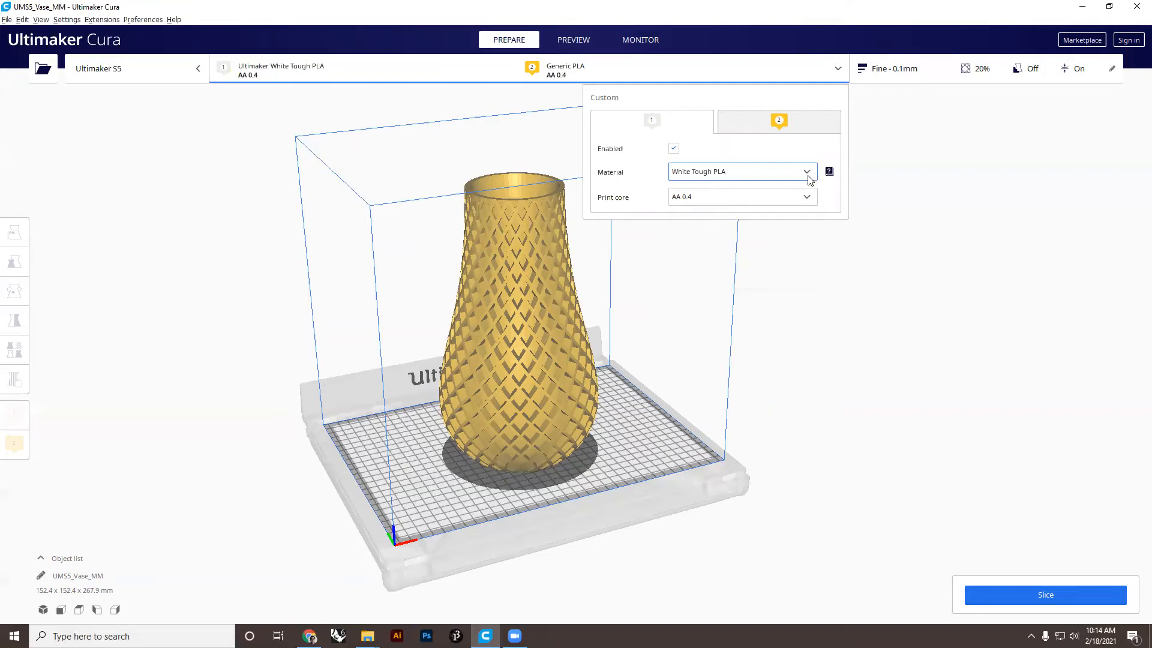
- Try Generic ABS as extruder 1's material, and restore Ultimaker White Tough PLA
click(744, 174)
mouse_move(744, 190)
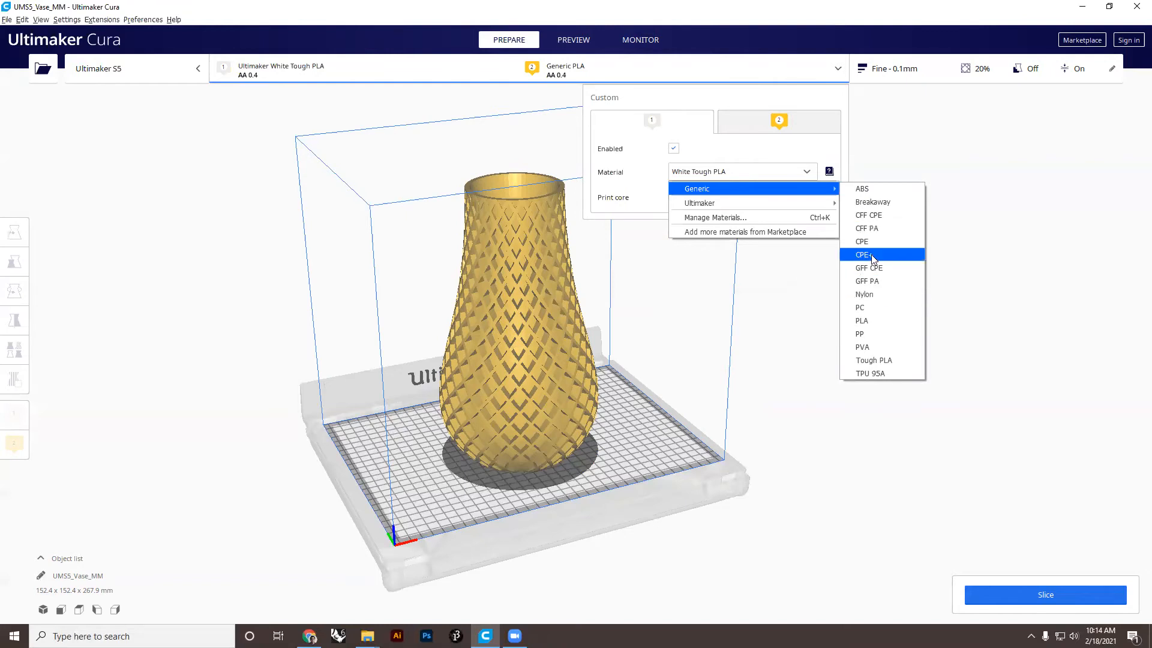
click(875, 191)
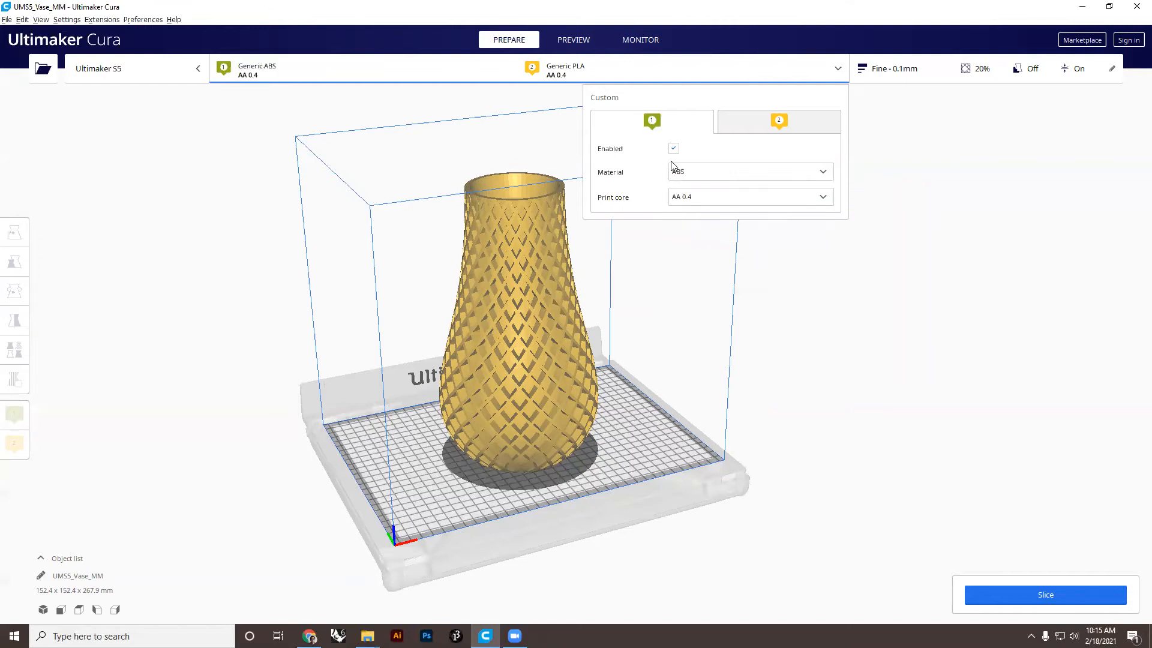
click(729, 173)
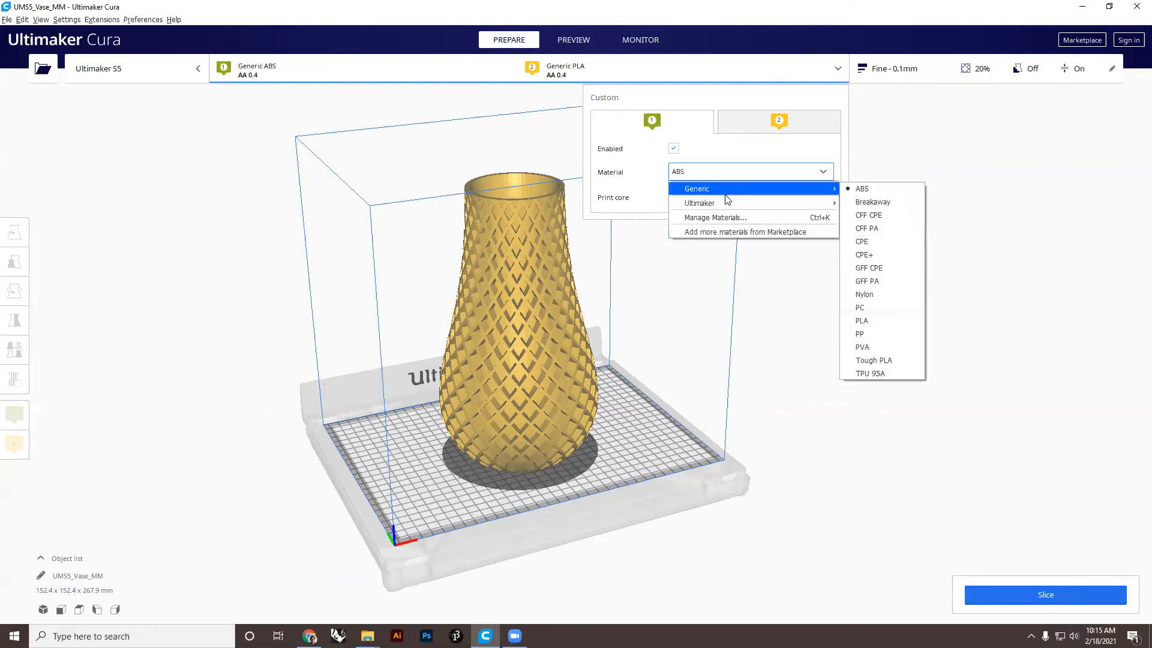
mouse_move(726, 203)
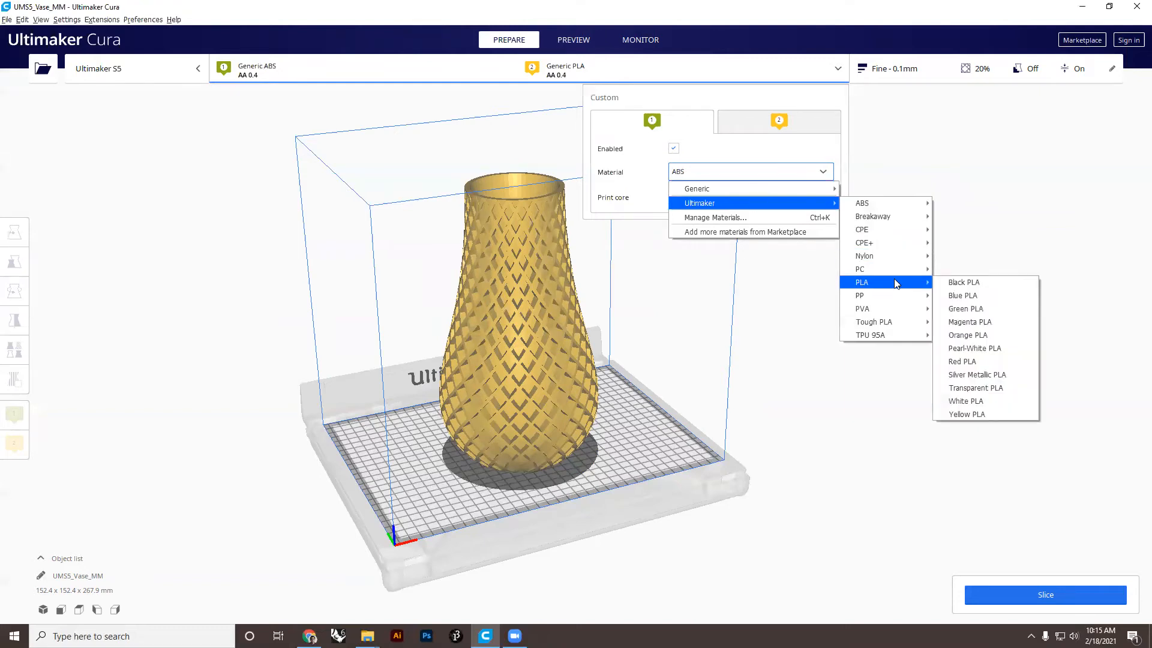
mouse_move(900, 323)
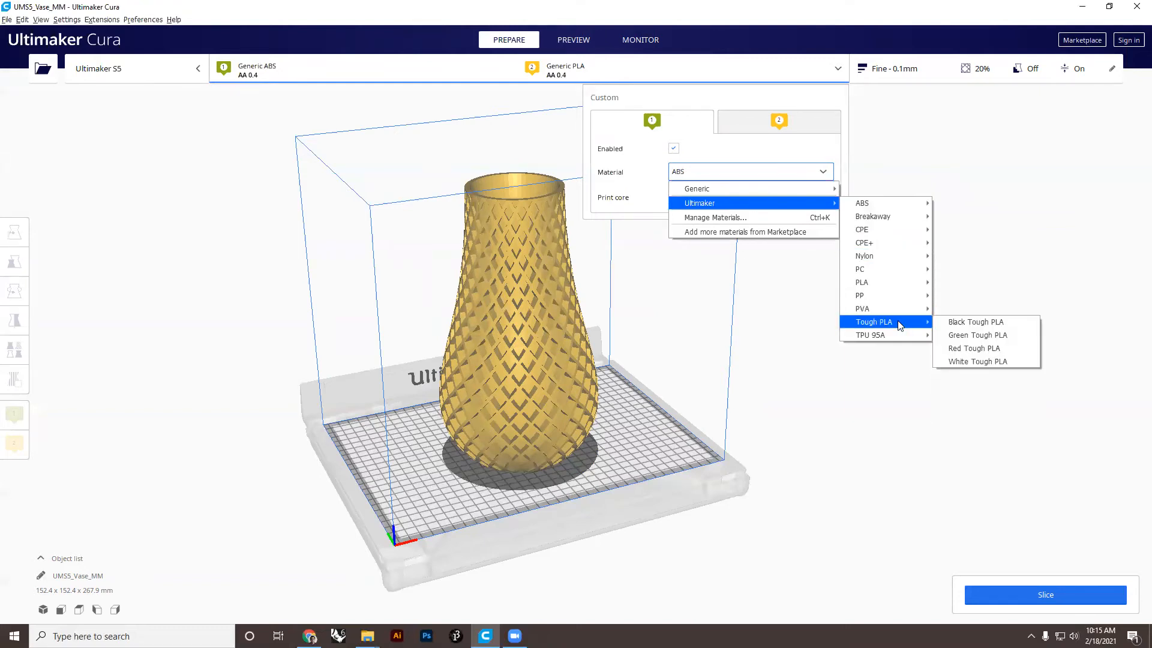
click(972, 361)
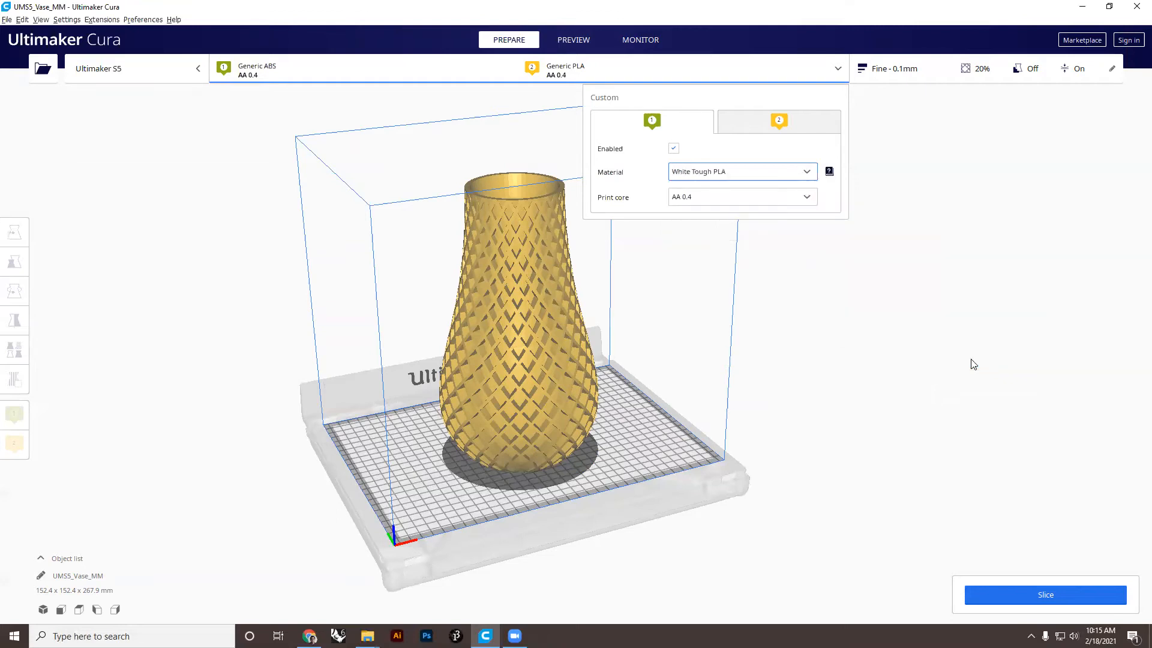
- Try Ultimaker Natural PVA as extruder 2's material and settle on Ultimaker White Tough PLA
click(764, 122)
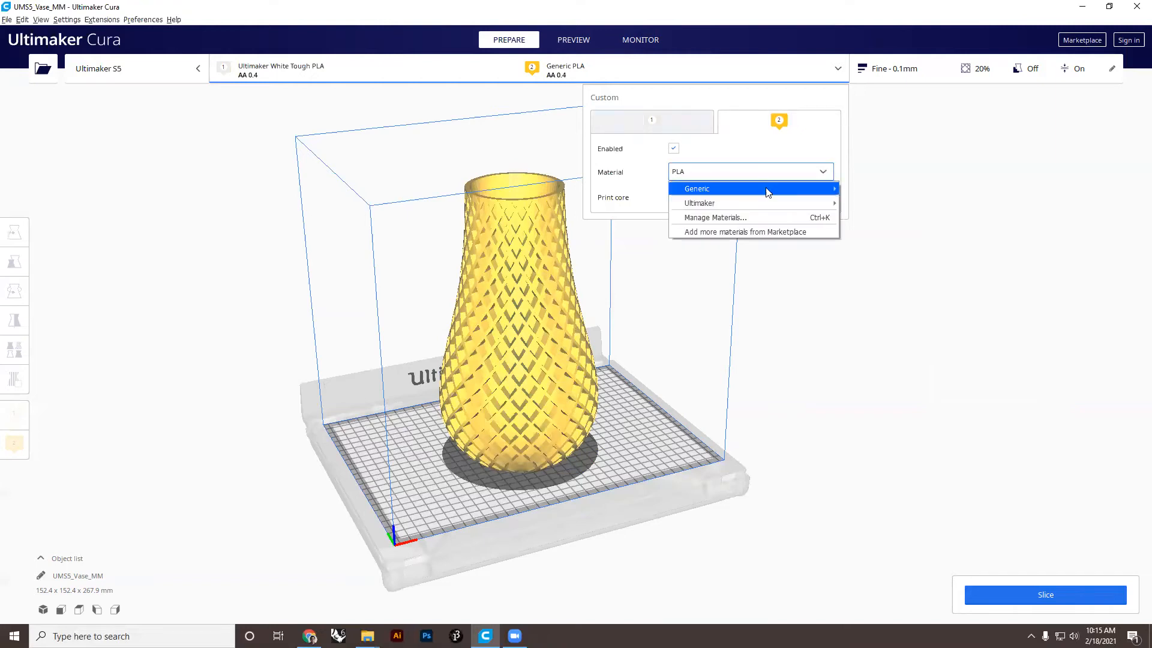
mouse_move(774, 203)
mouse_move(888, 308)
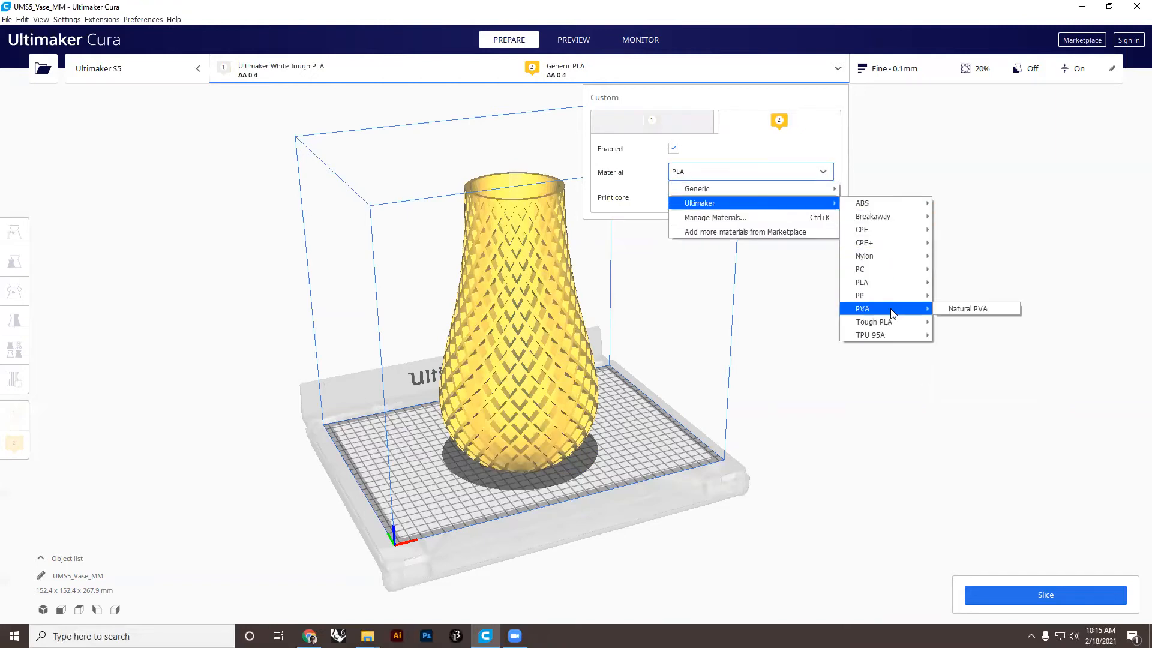
click(966, 311)
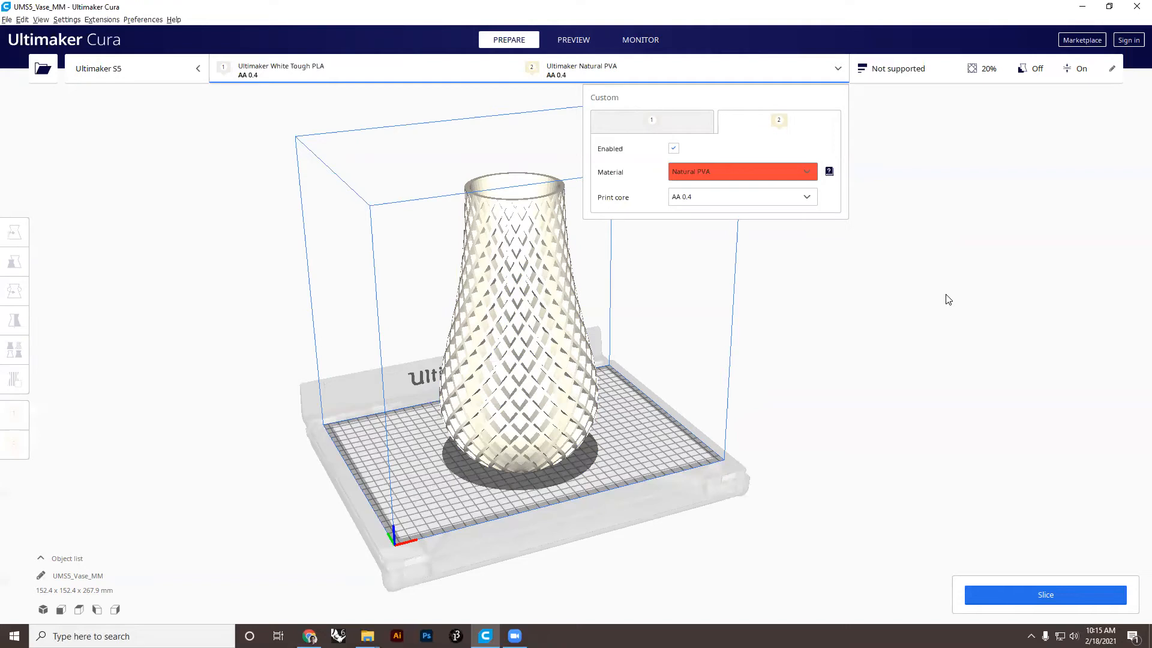
click(798, 174)
mouse_move(776, 202)
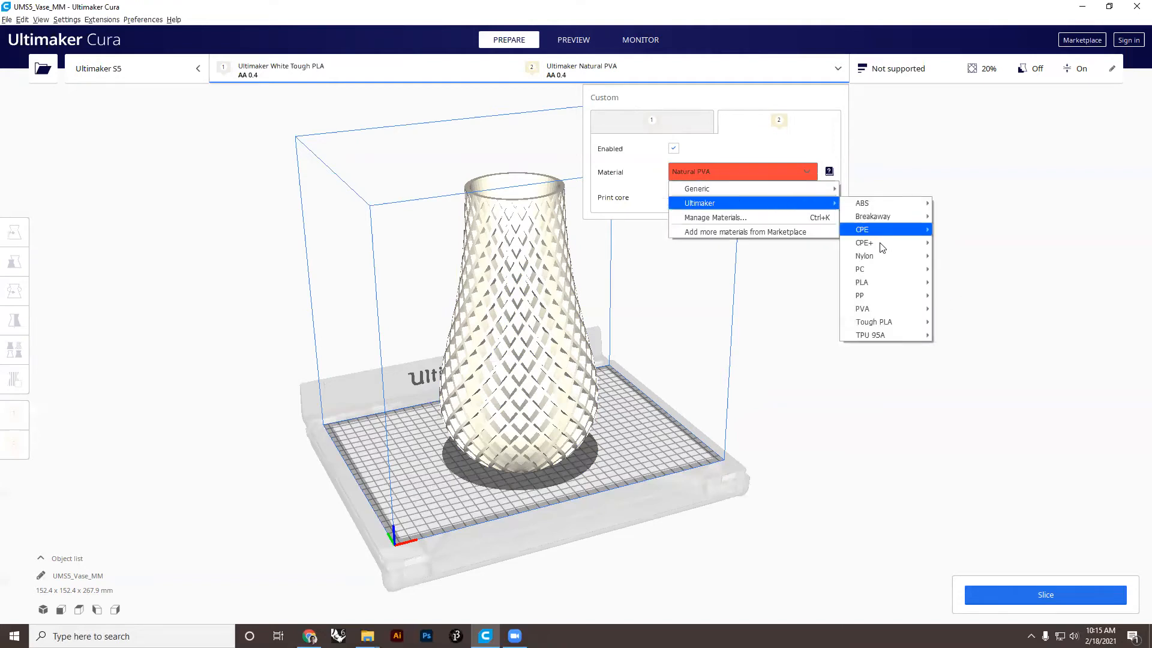
mouse_move(883, 283)
mouse_move(875, 321)
click(973, 363)
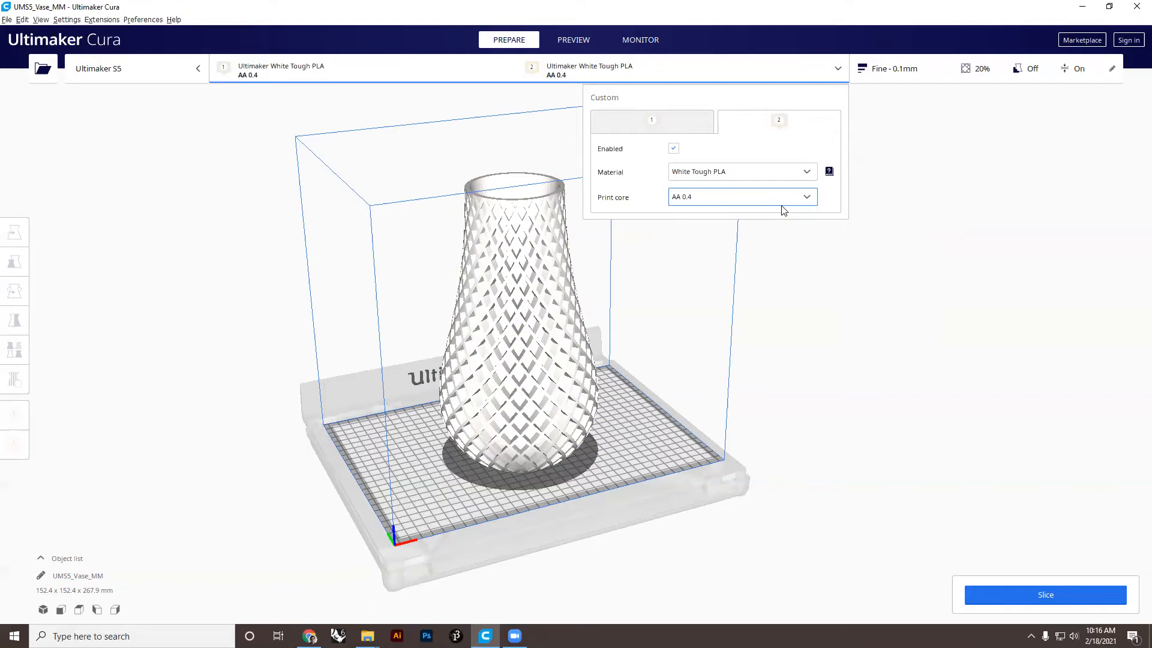
click(815, 72)
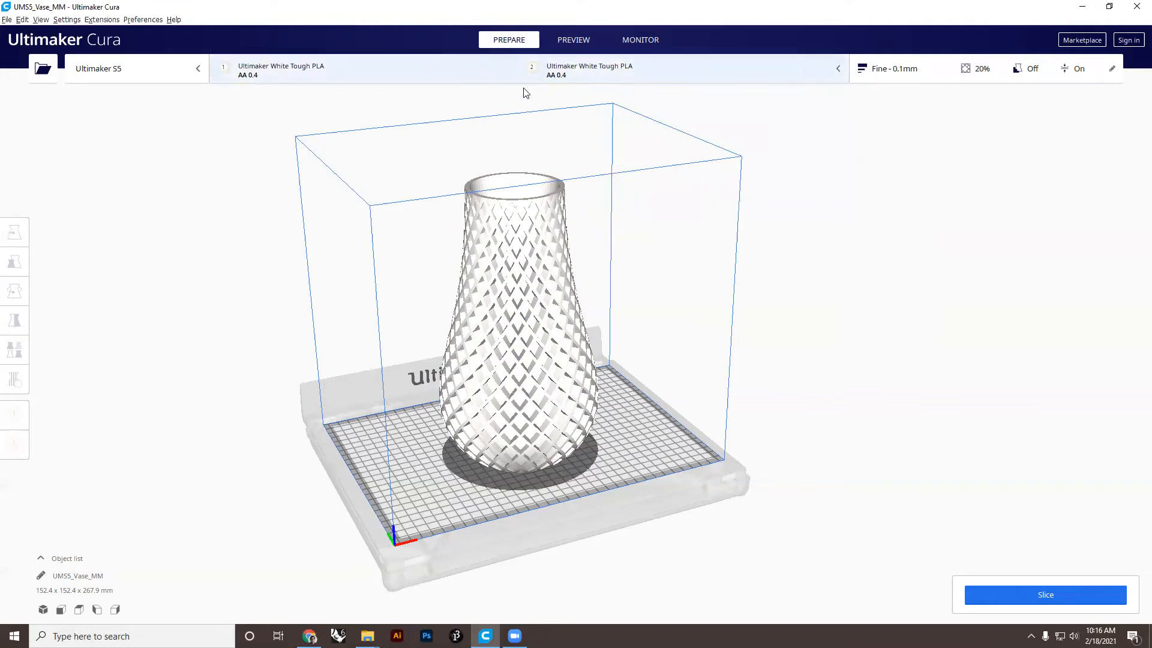
- Try the Default profile at 0.2 mm, return it to 0.1 mm and examine the Visual, Engineering and Draft profiles
click(912, 70)
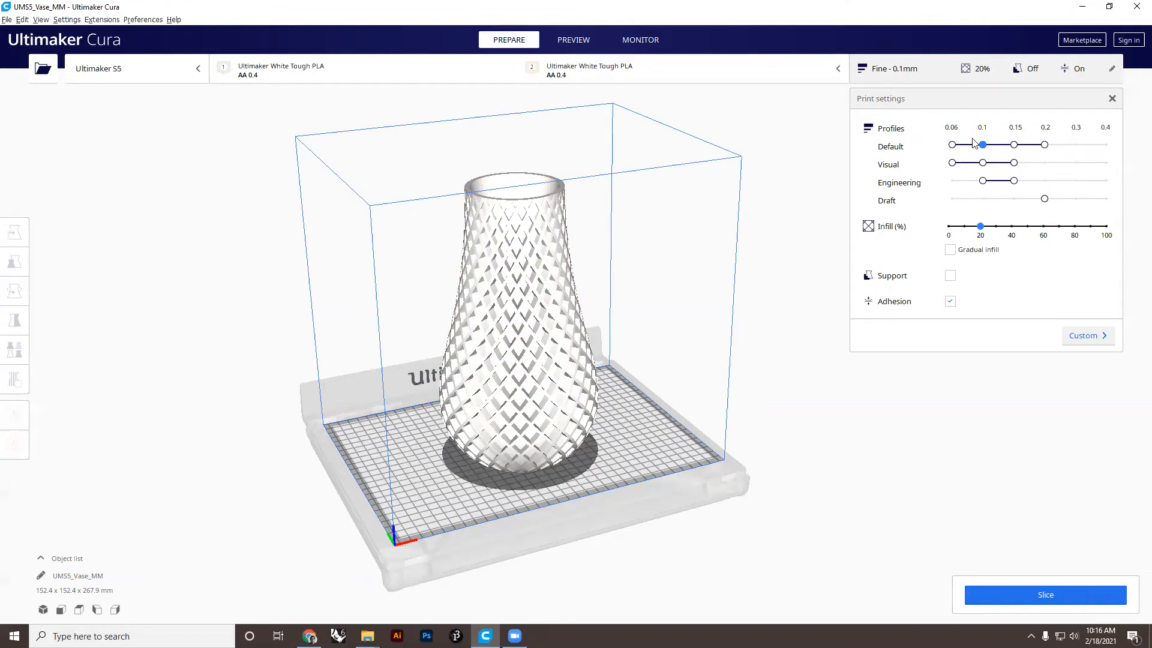
click(1044, 146)
click(984, 146)
mouse_move(990, 191)
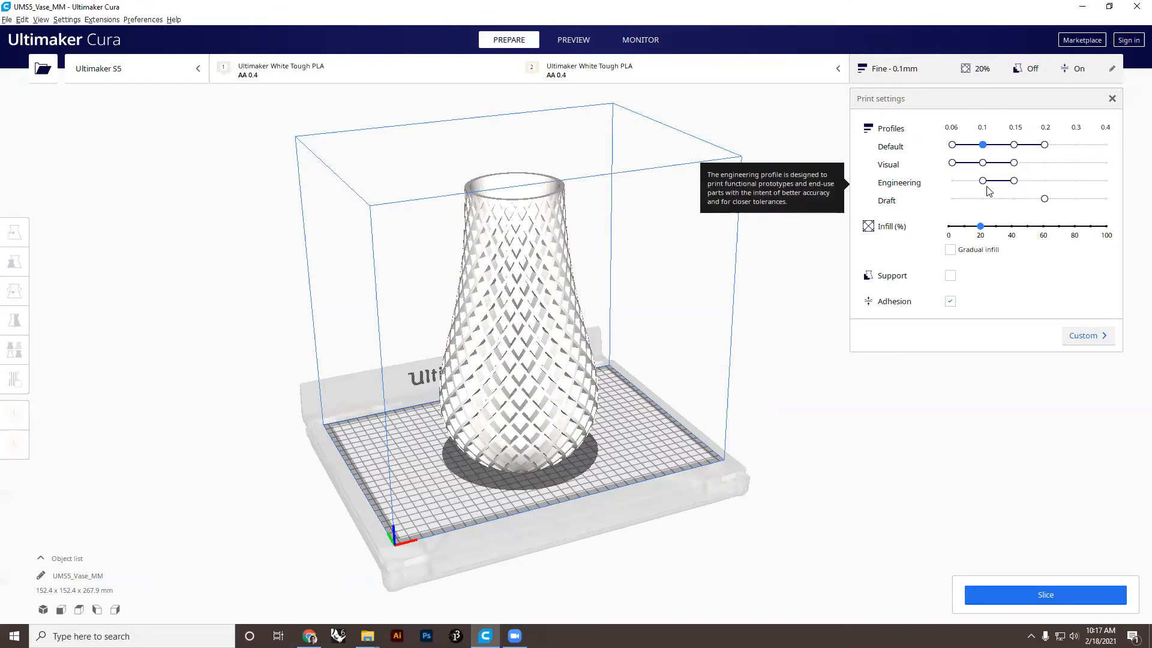
mouse_move(956, 170)
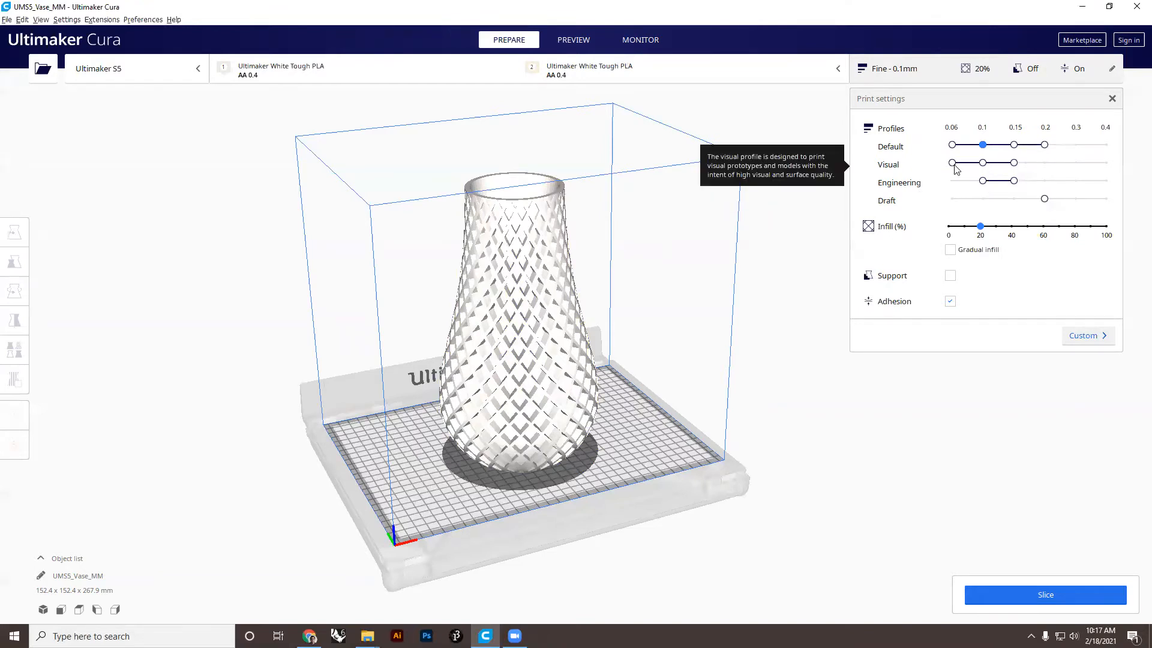
mouse_move(1047, 207)
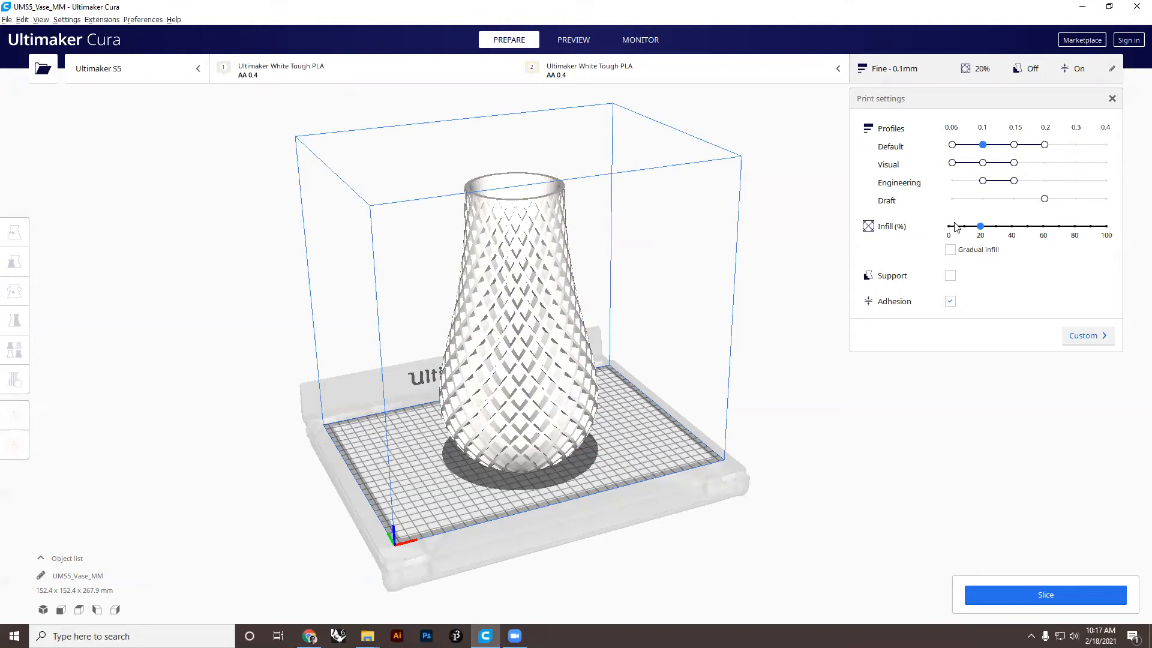
- Try infill densities of 100, 80 and 60 percent, and return the infill to 20 percent
right_drag(550, 268, 524, 321)
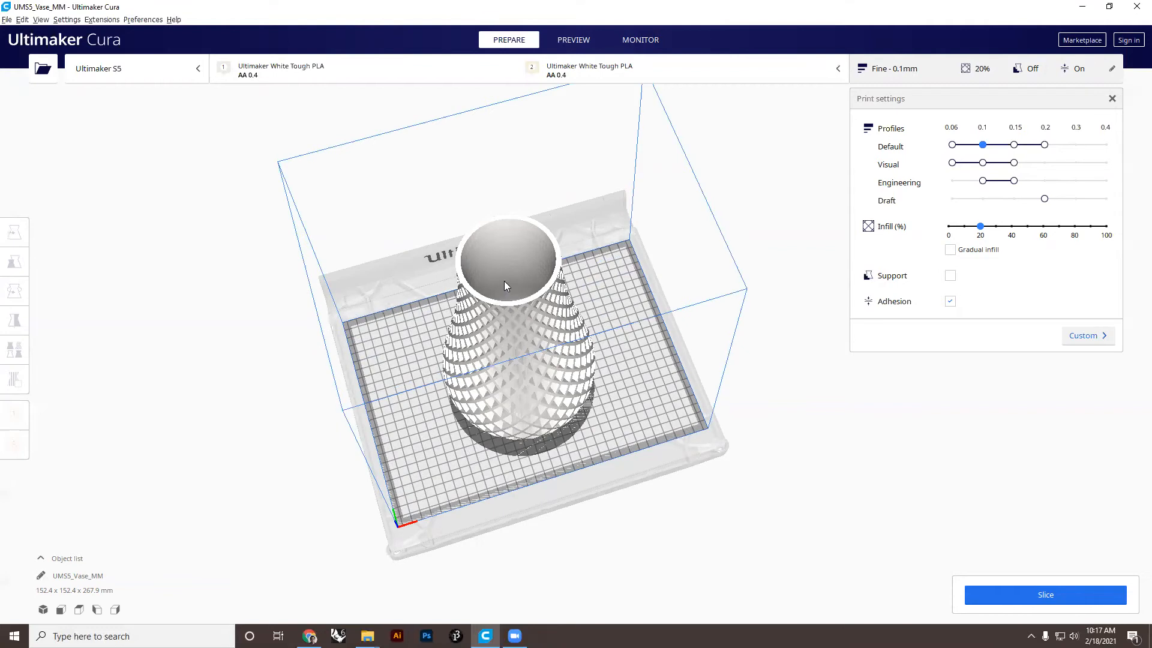
click(1106, 227)
click(1075, 227)
click(1044, 227)
click(981, 228)
- Enable support for the vase, compare both extruders as its source and settle on Extruder 2
click(950, 276)
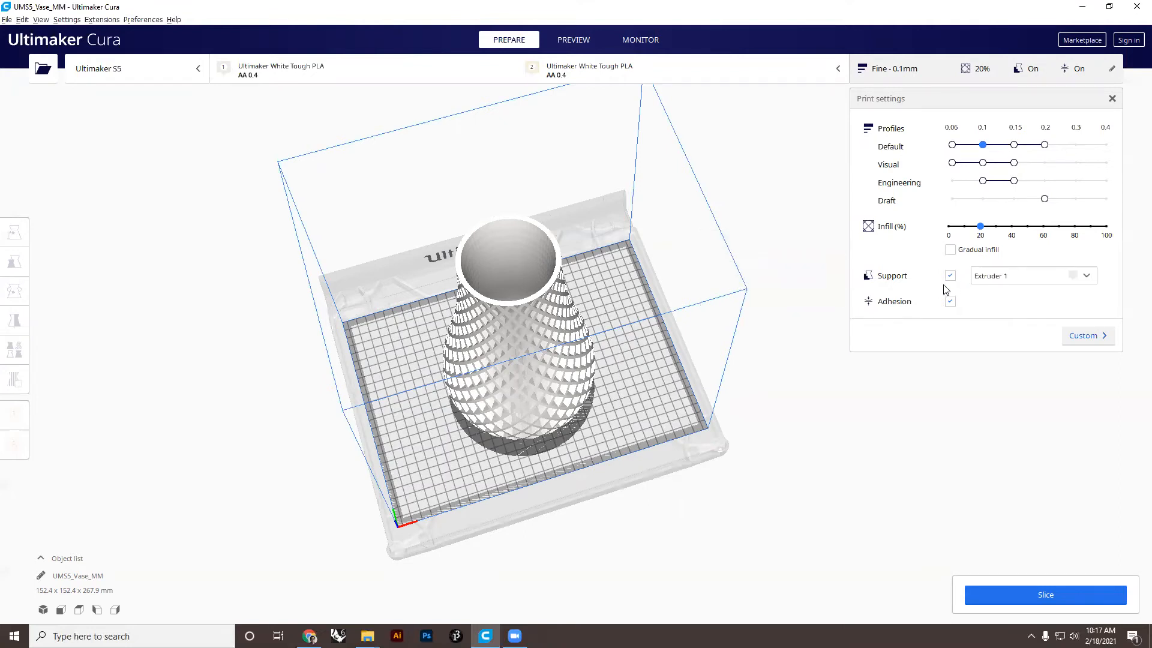
click(996, 277)
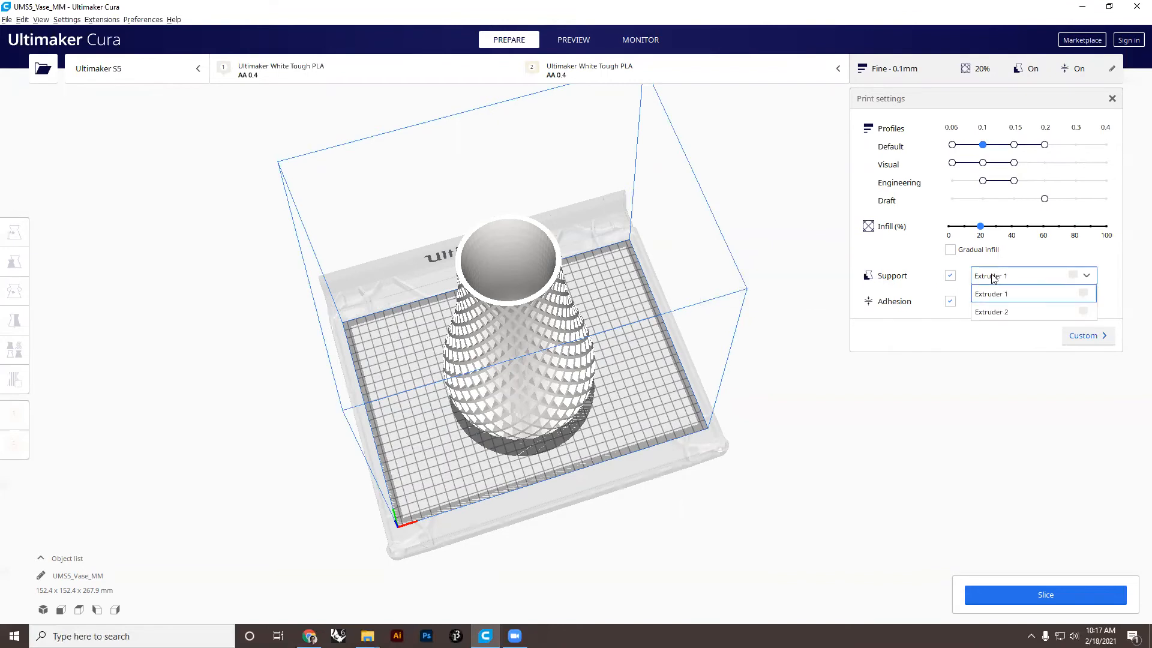
click(1001, 298)
click(998, 279)
click(1005, 312)
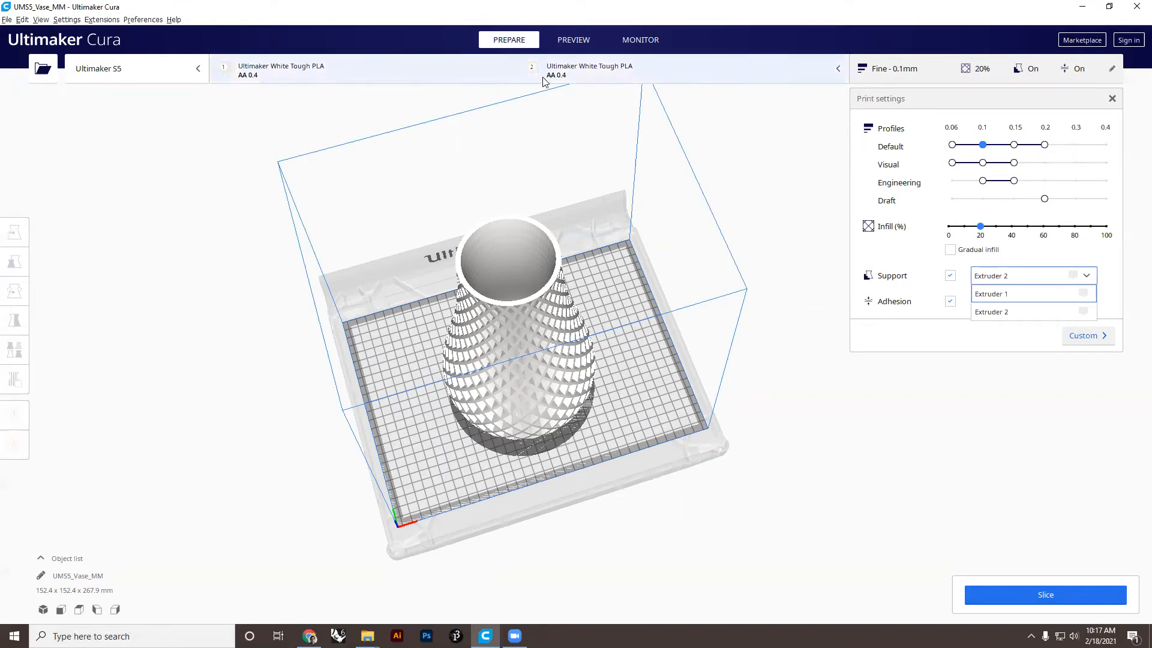
click(1005, 295)
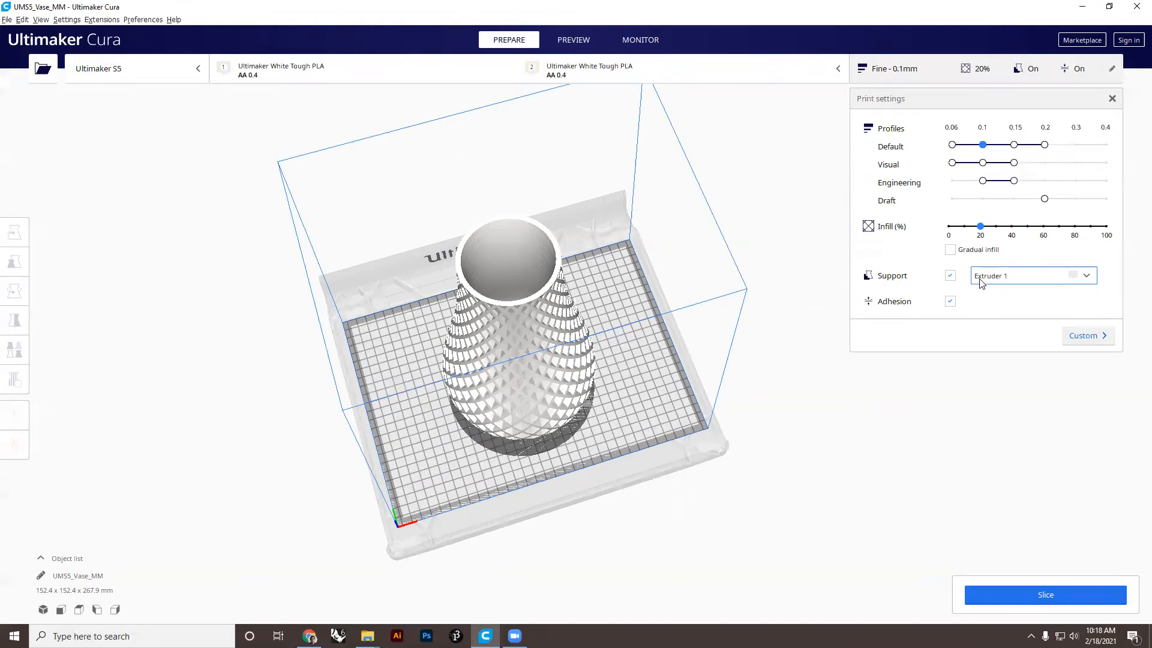
click(981, 282)
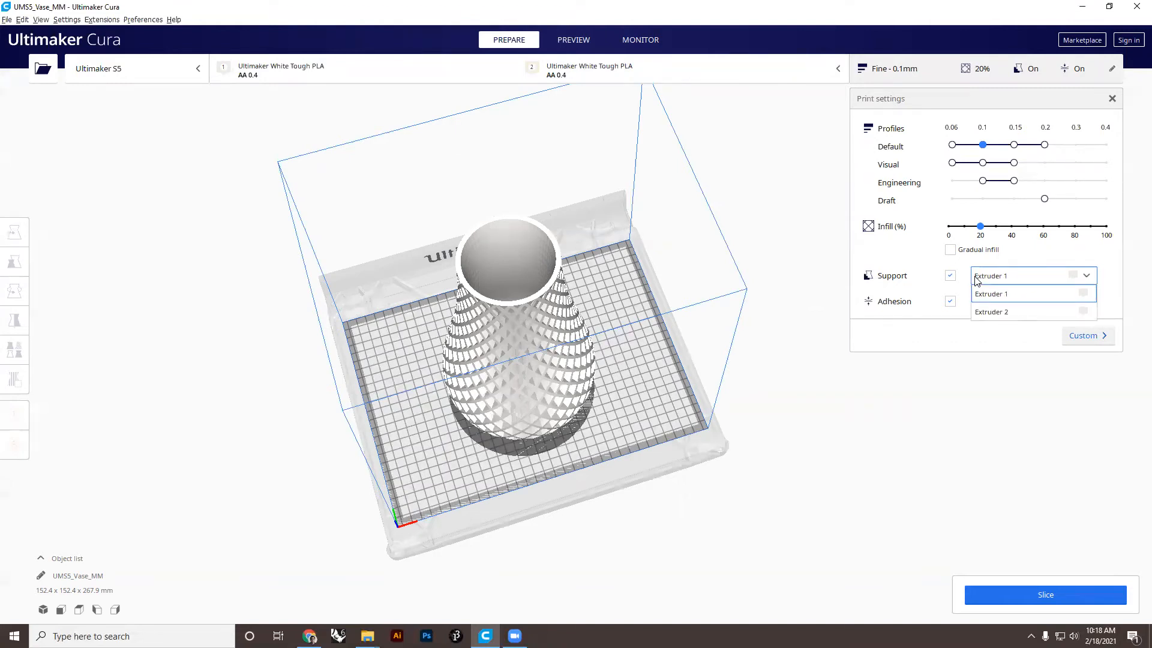
click(999, 314)
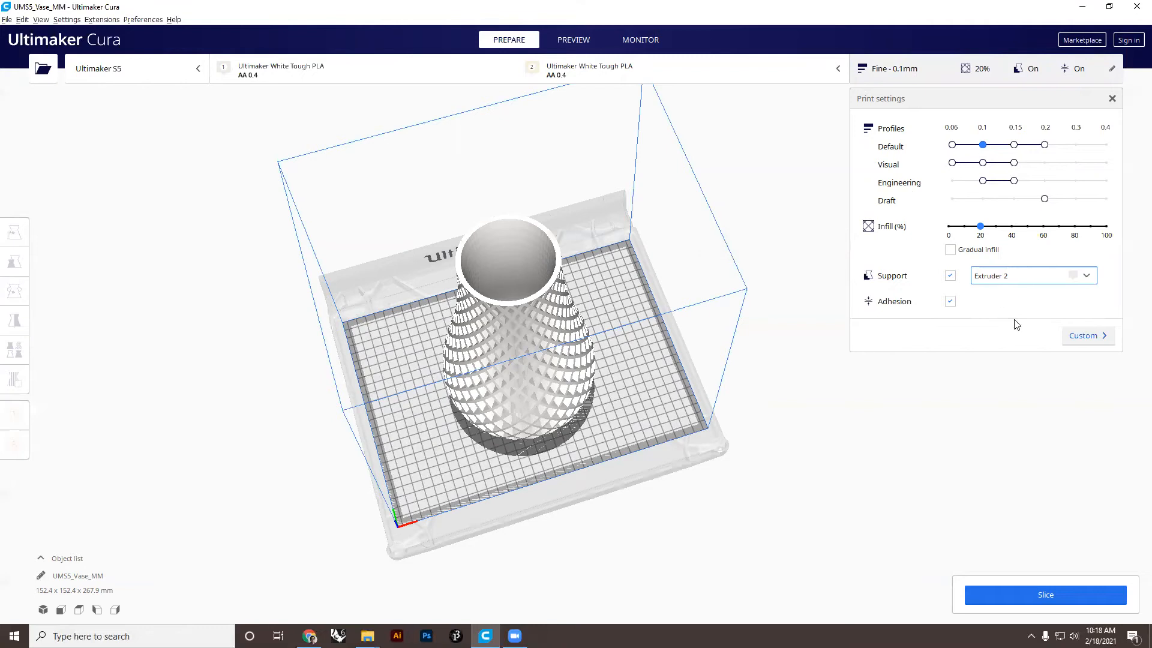
- Switch to the custom print settings, enlarge their display area and show the Quality settings for extruder 1
click(1086, 336)
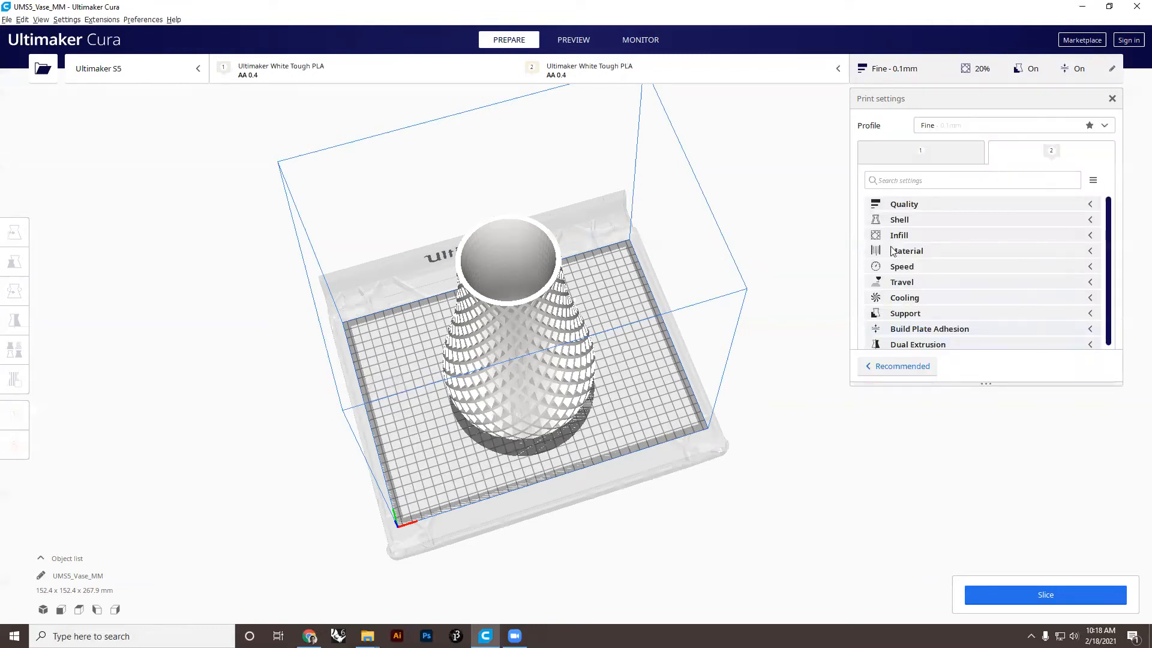
drag(970, 393, 966, 552)
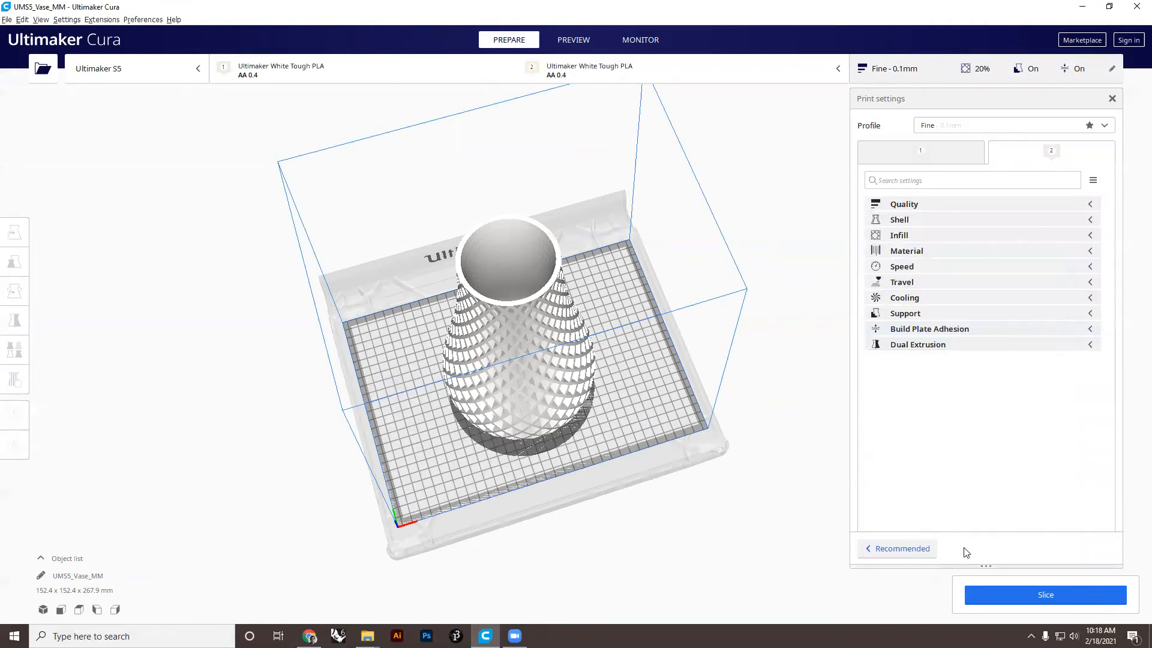
click(928, 204)
click(912, 147)
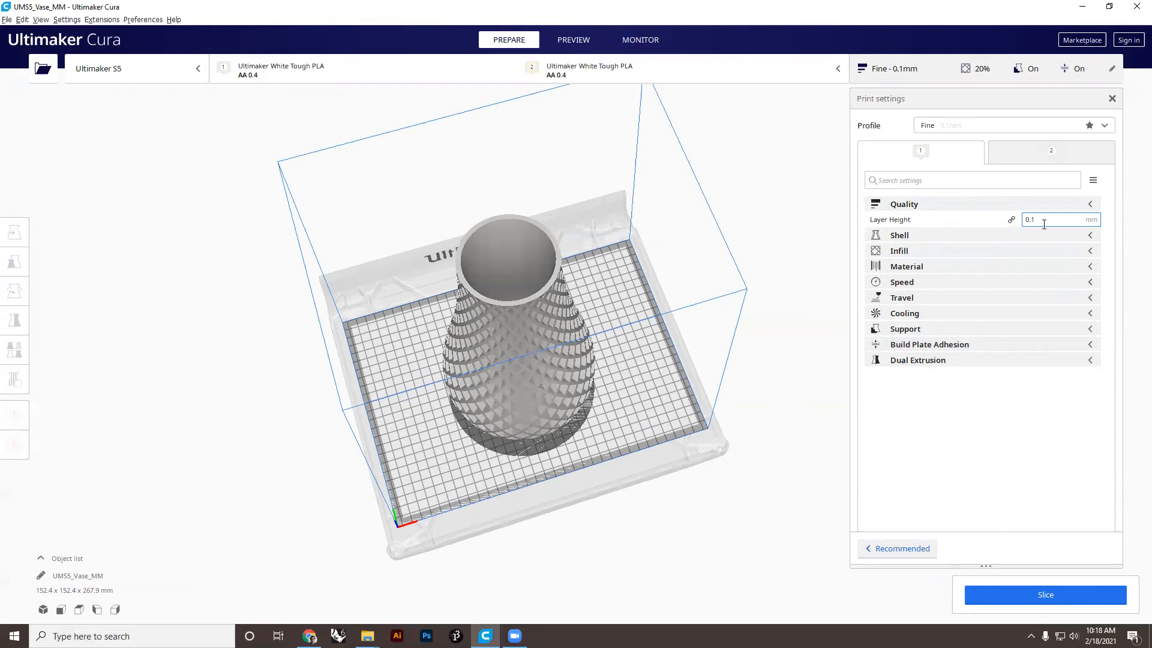
- Try a layer height of 0.2 mm, restore it to 0.1 mm and slice the vase
mouse_move(1044, 224)
key(BackSpace)
text(2)
key(BackSpace)
text(1)
click(1032, 593)
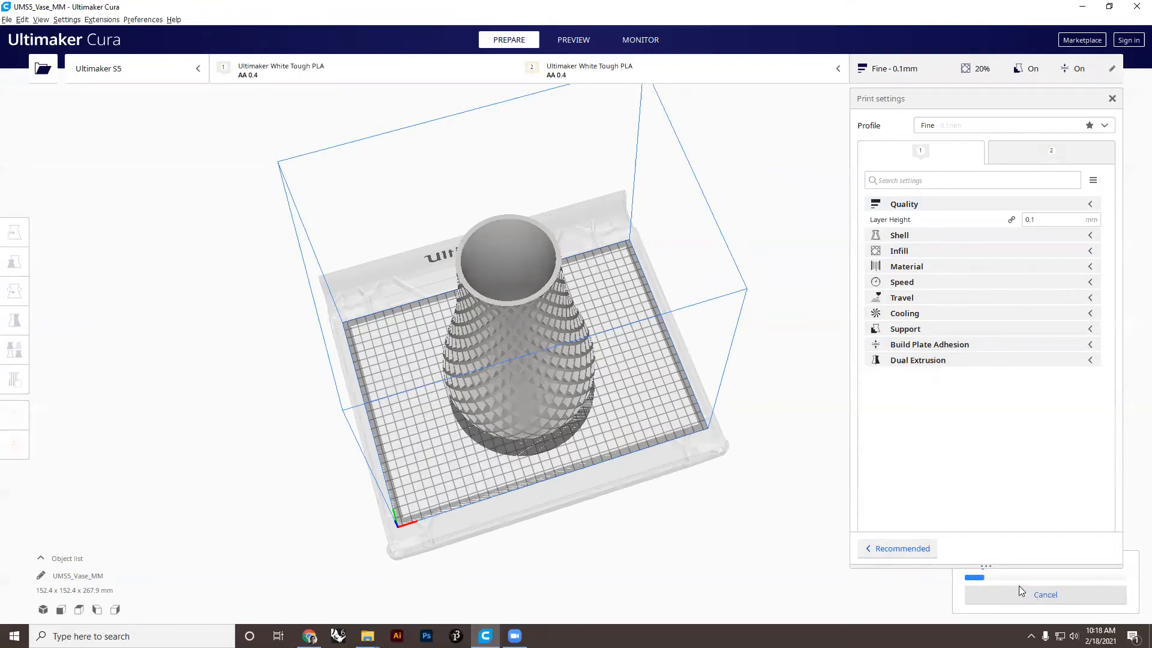
drag(1006, 567, 1007, 450)
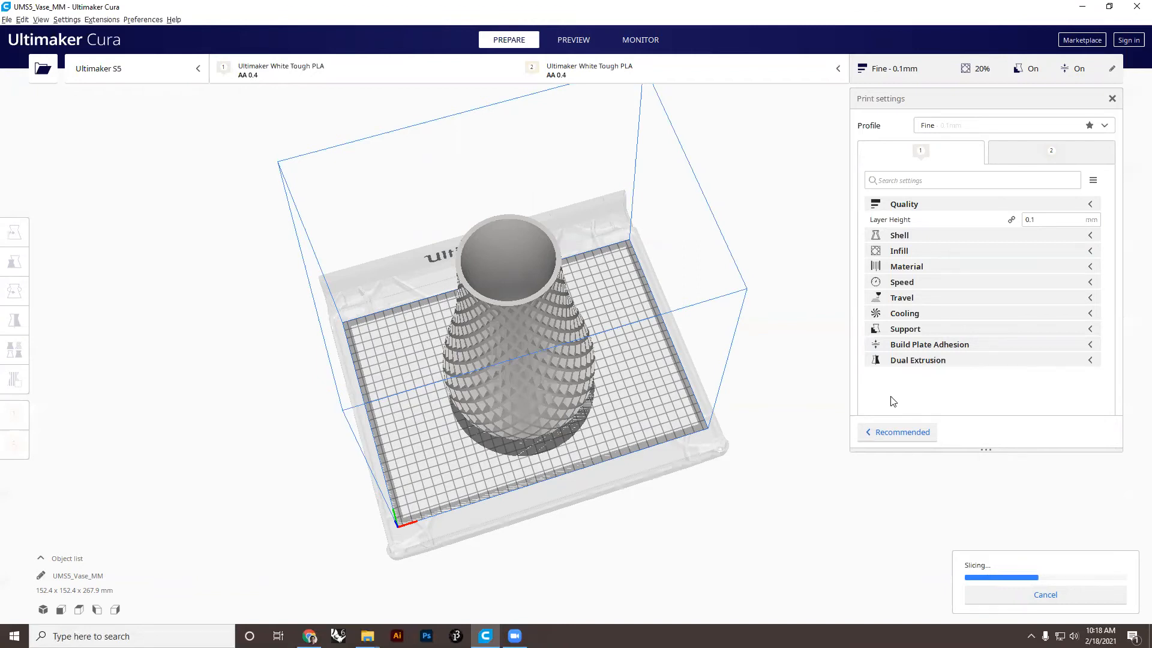
right_drag(668, 352, 586, 308)
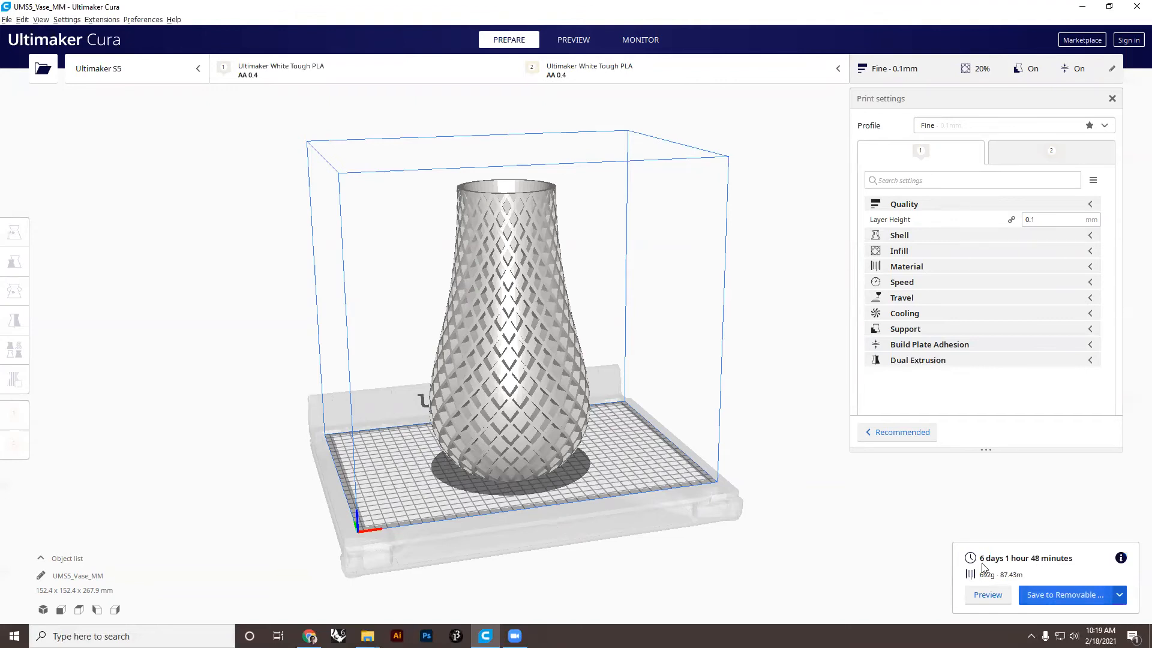
- Set the layer height to 0.2 mm and slice the vase again
click(1044, 220)
text(2)
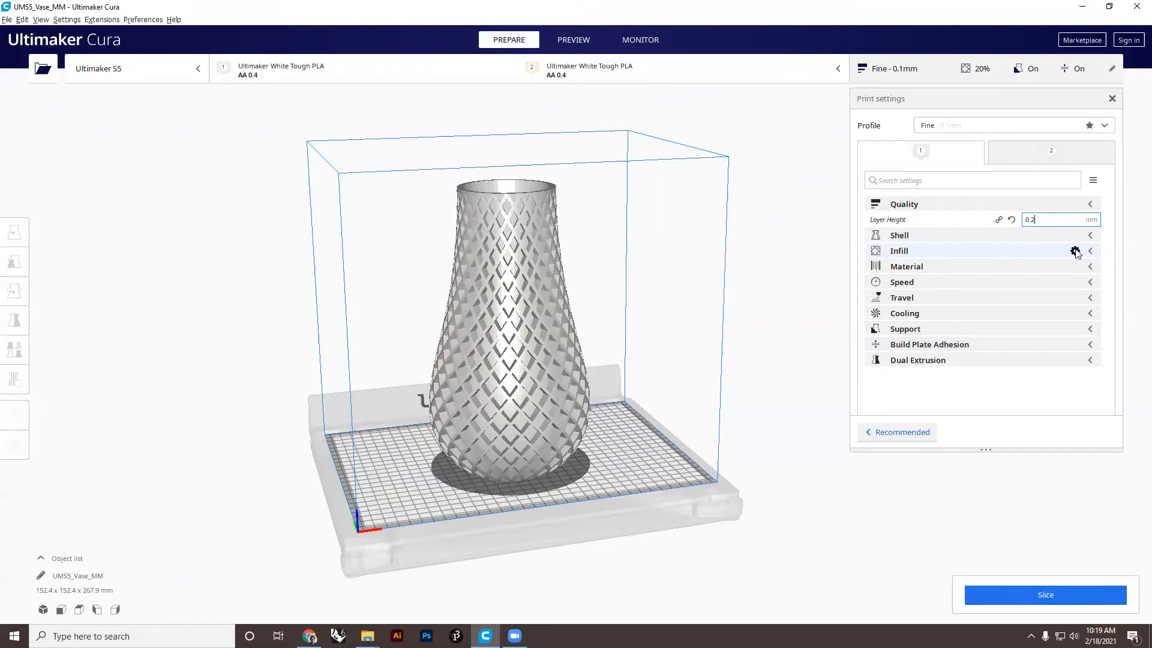
click(1044, 593)
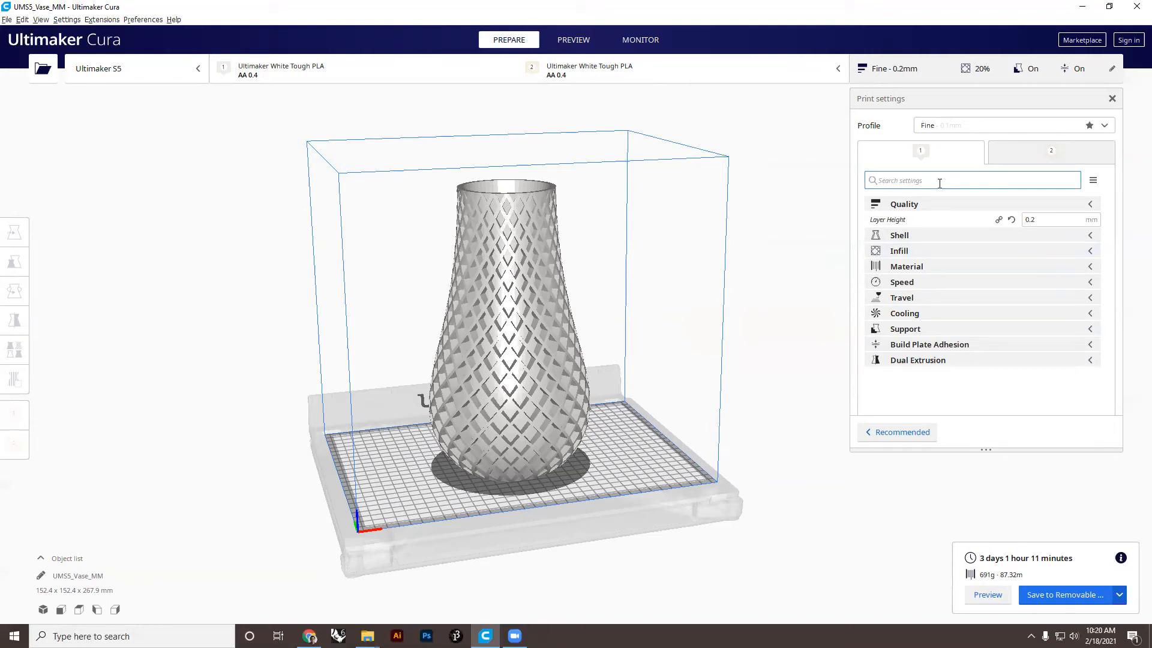
- Examine extruder 1's Shell settings, including the description of Wall Thickness, and collapse the section
click(1091, 238)
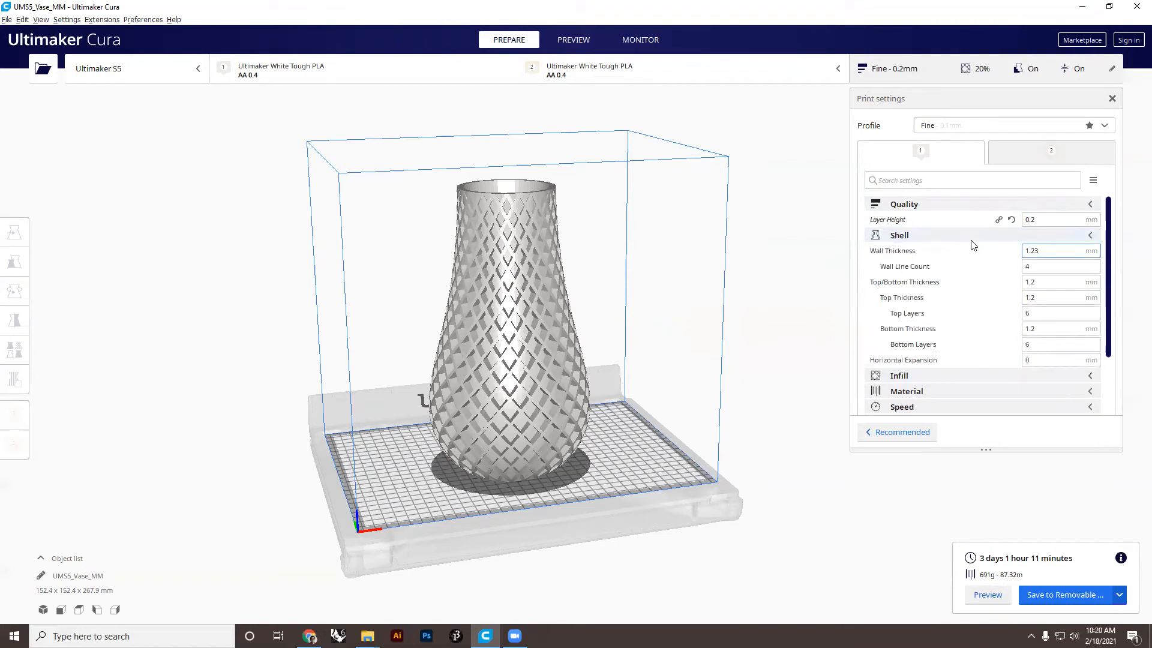
mouse_move(916, 254)
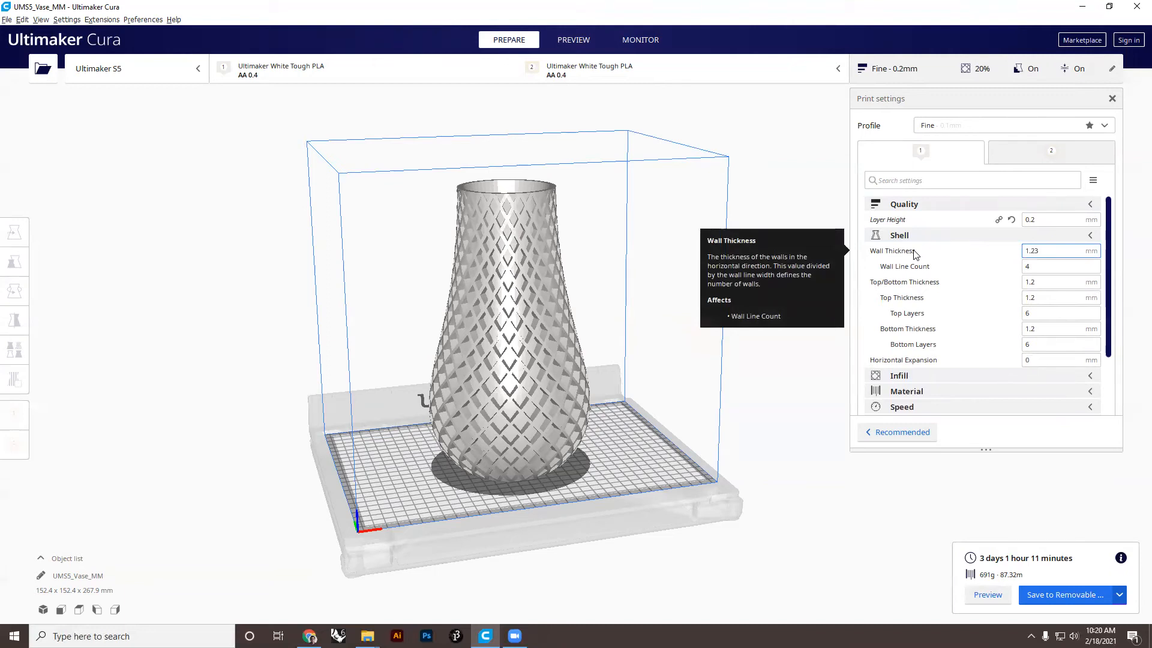
click(1057, 254)
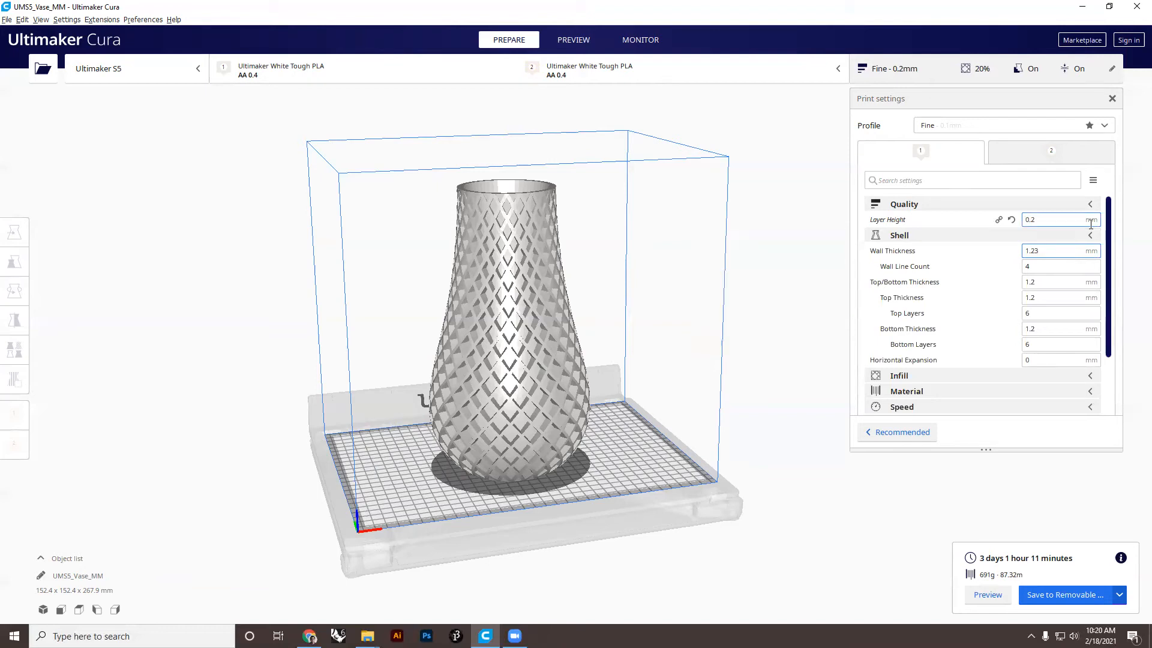
click(1047, 237)
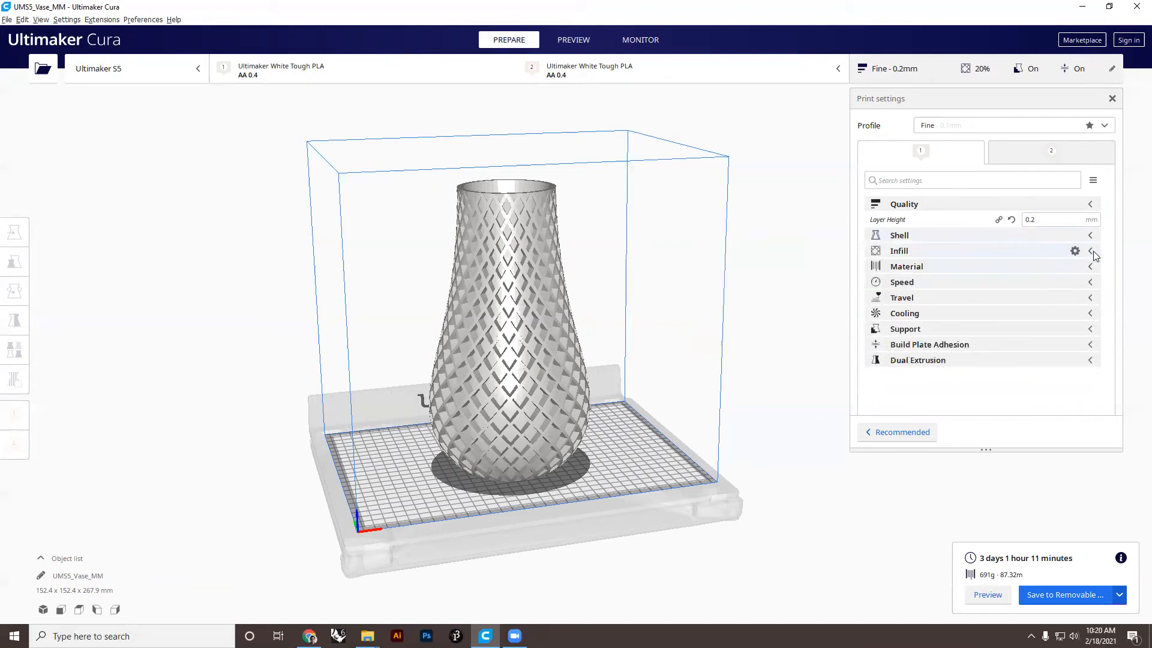
- Set extruder 1's infill density to 80 percent and slice the vase
click(1092, 251)
click(1046, 266)
drag(1044, 267, 1013, 271)
text(80)
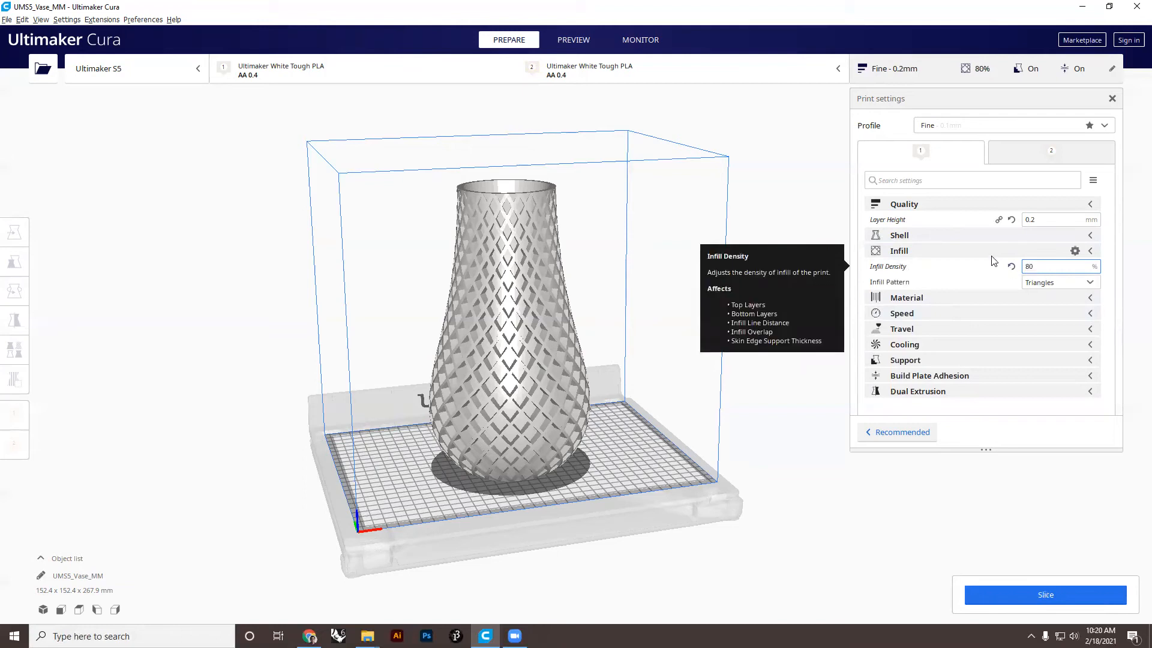
click(1031, 597)
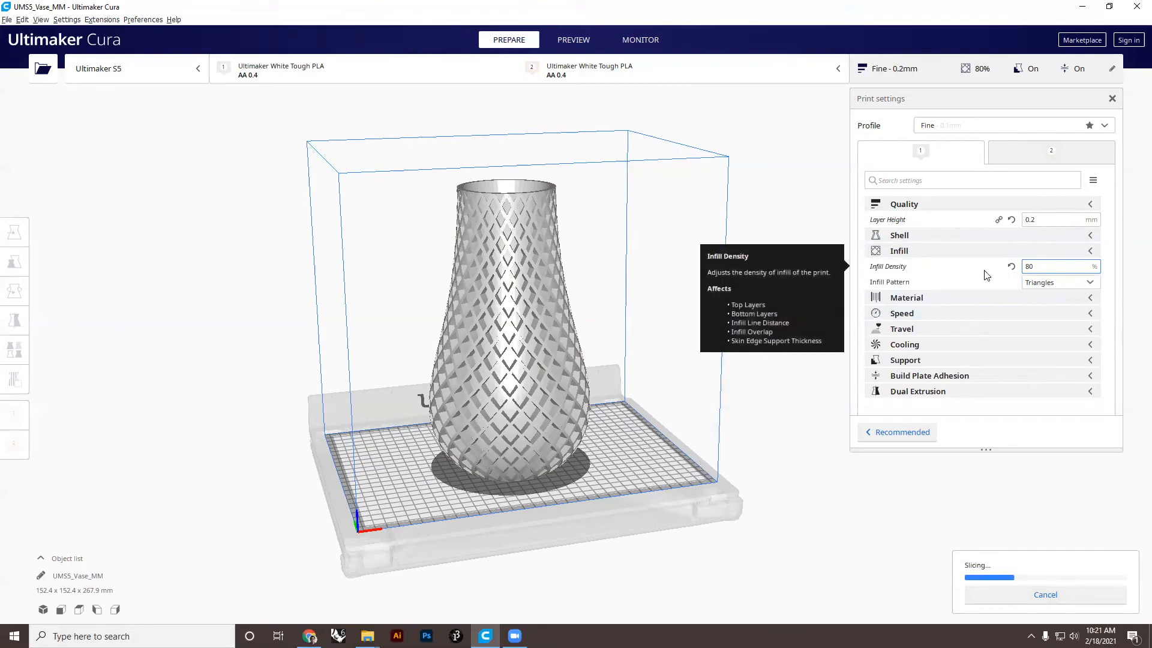
- Examine the available infill patterns, keep Triangles and collapse the Infill settings
click(1049, 283)
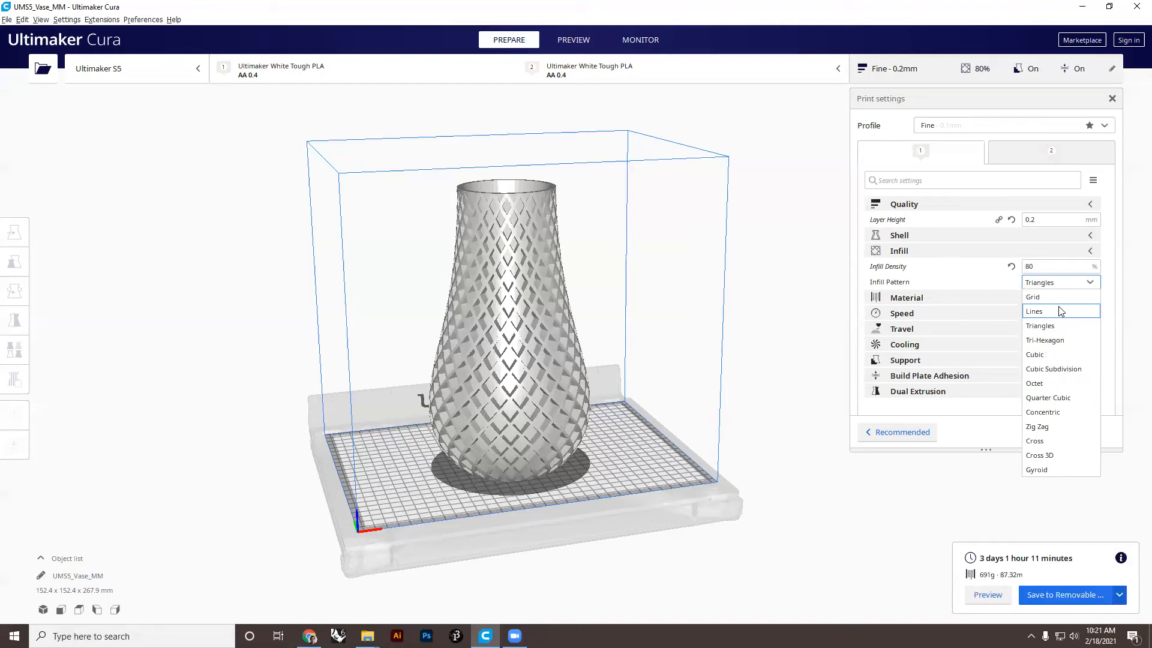
click(1001, 283)
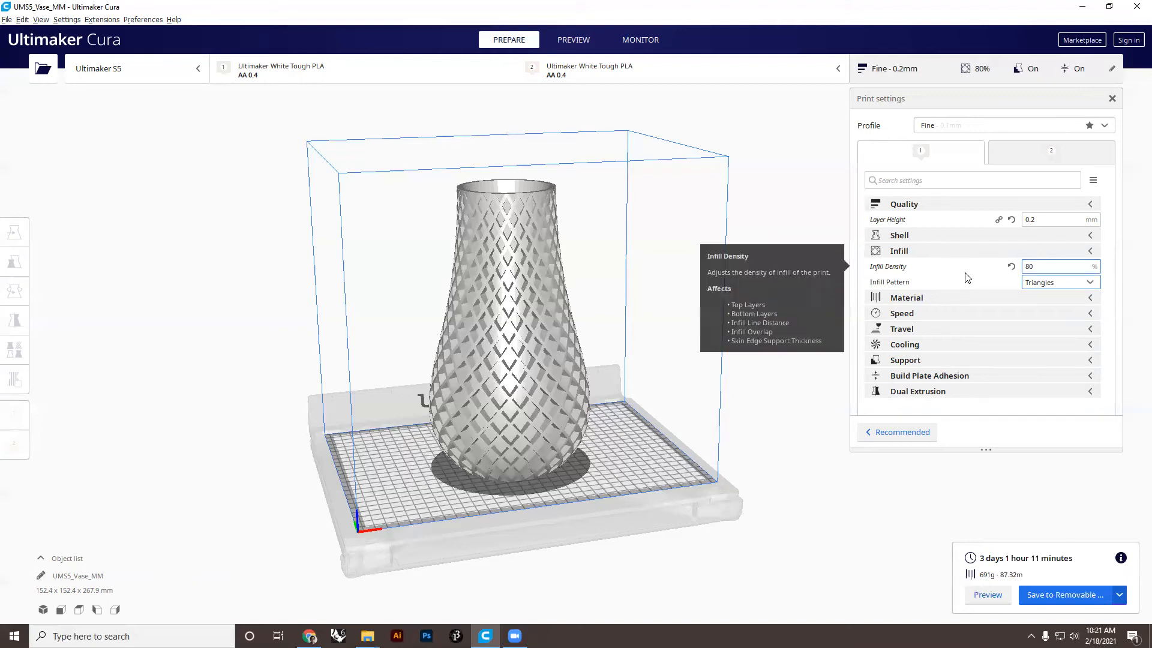
click(1092, 252)
- Examine the printing temperatures, print speed and Travel settings for extruder 1, including Z Hop When Retracted
mouse_move(932, 283)
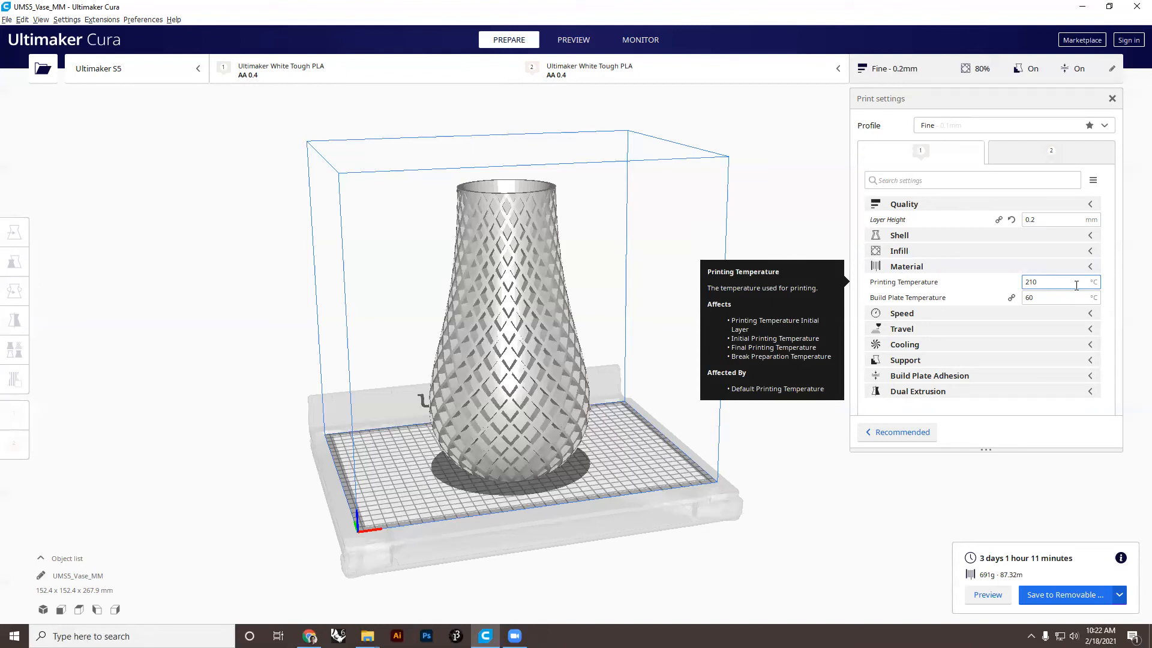
click(1094, 315)
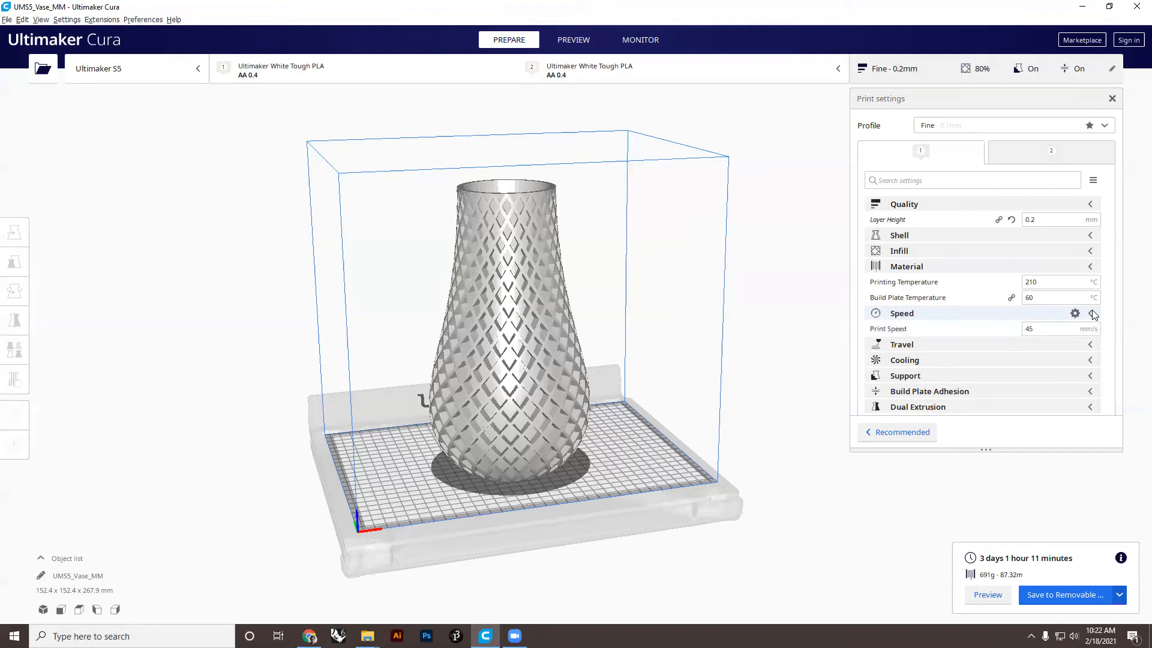
click(1092, 266)
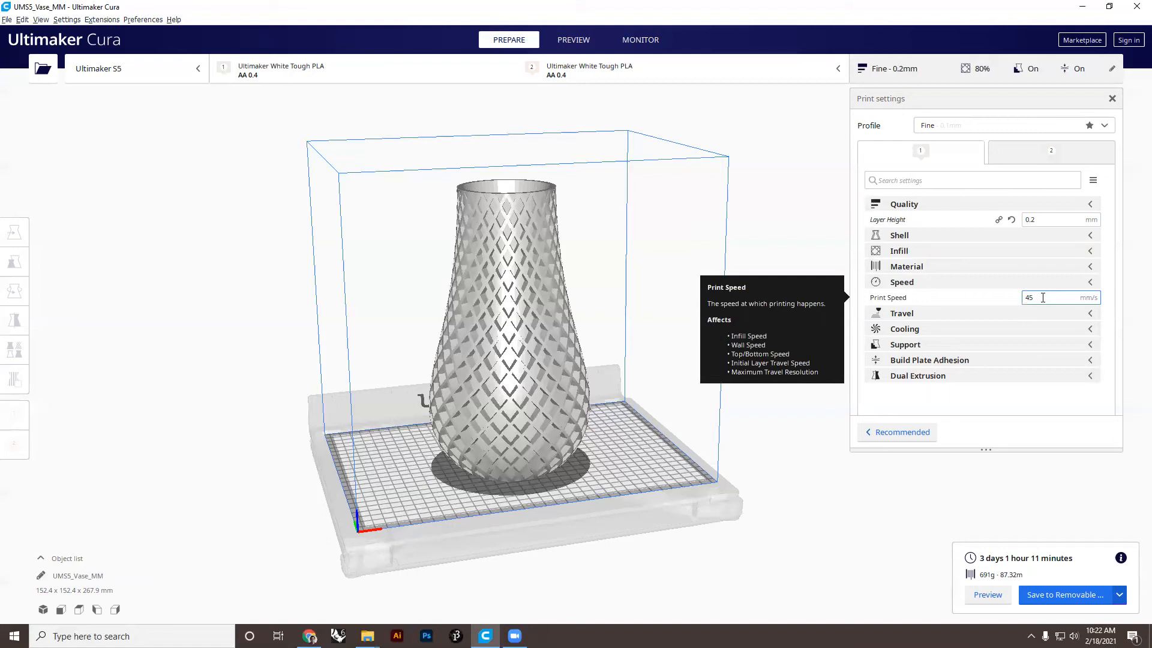
click(1096, 288)
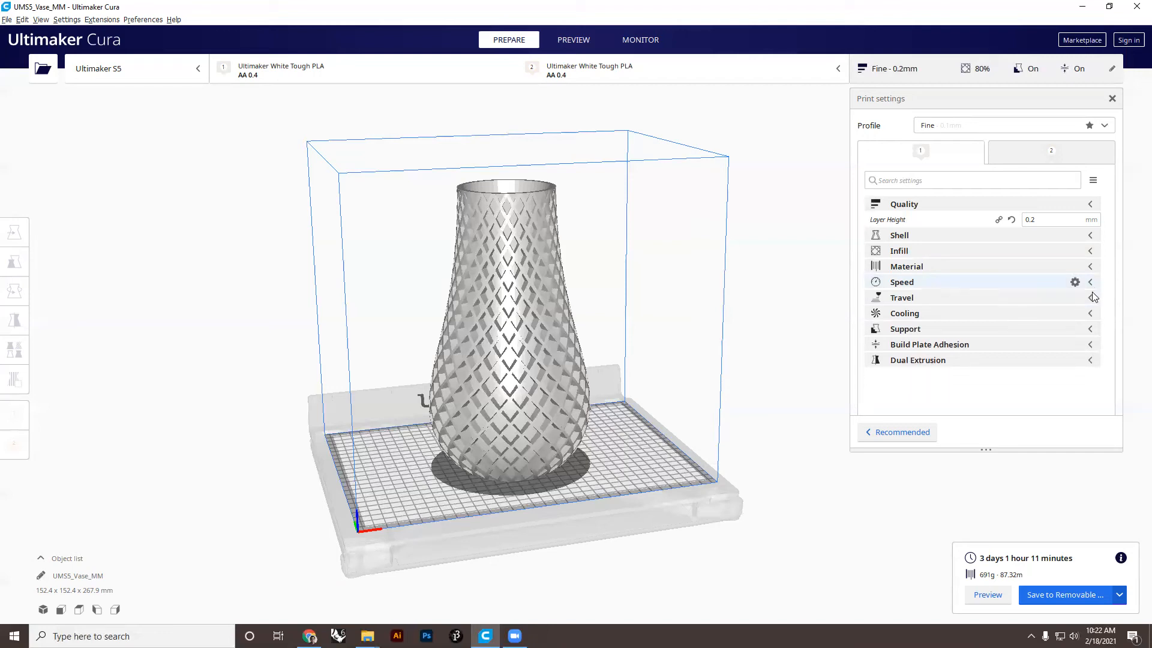
click(1096, 303)
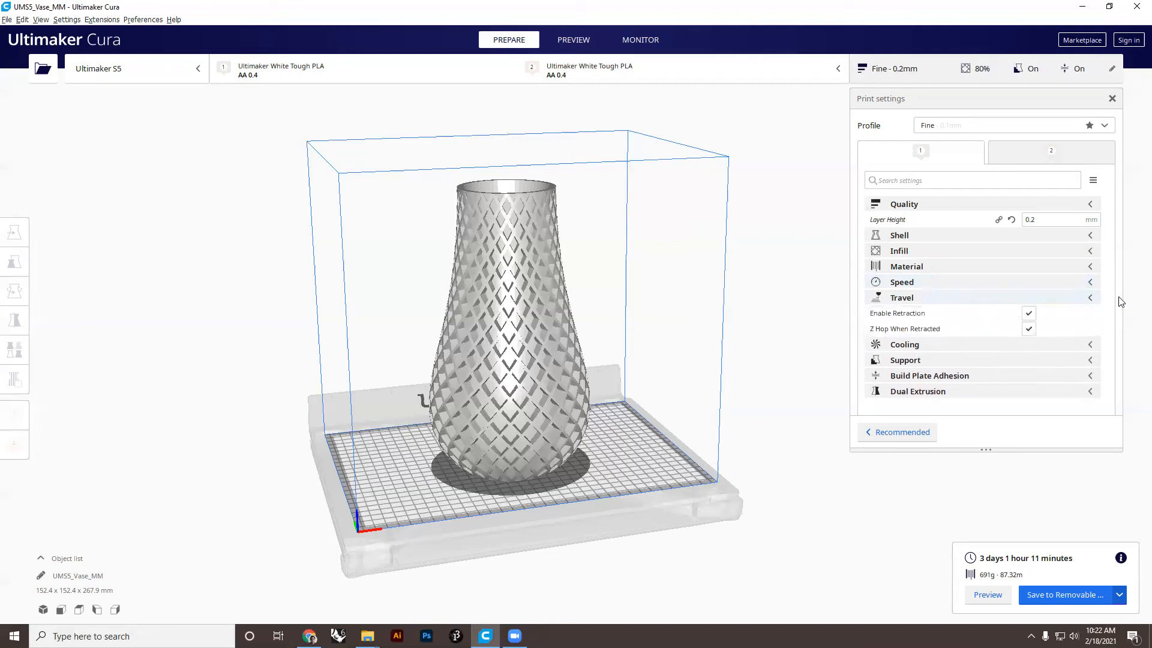
mouse_move(1008, 327)
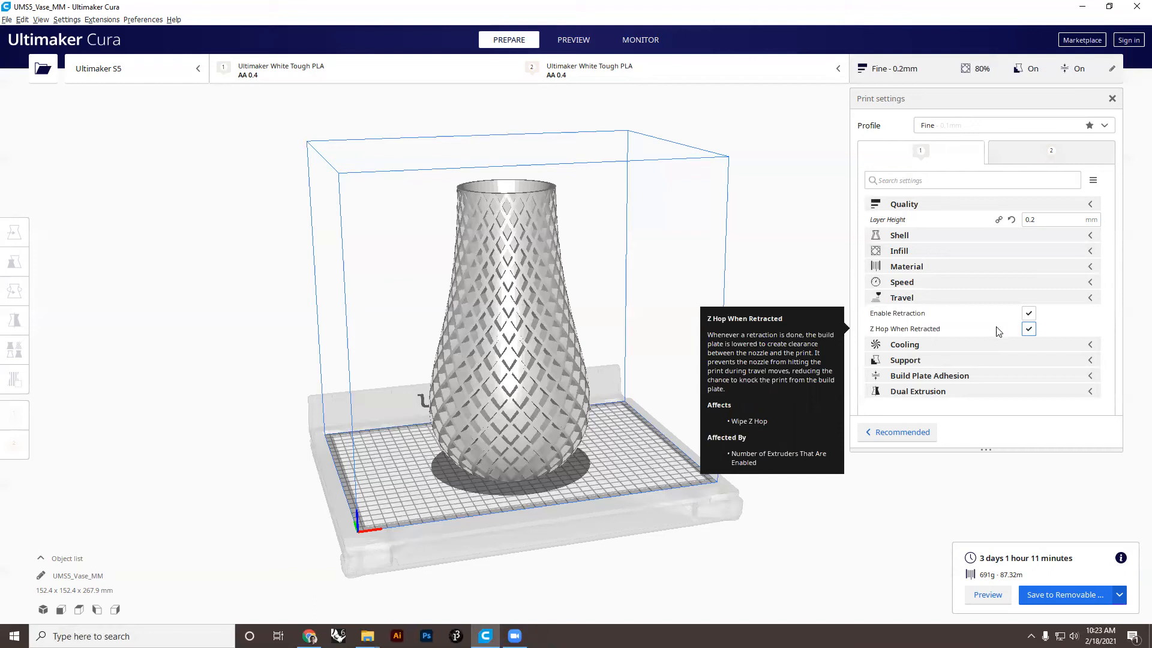
click(1090, 298)
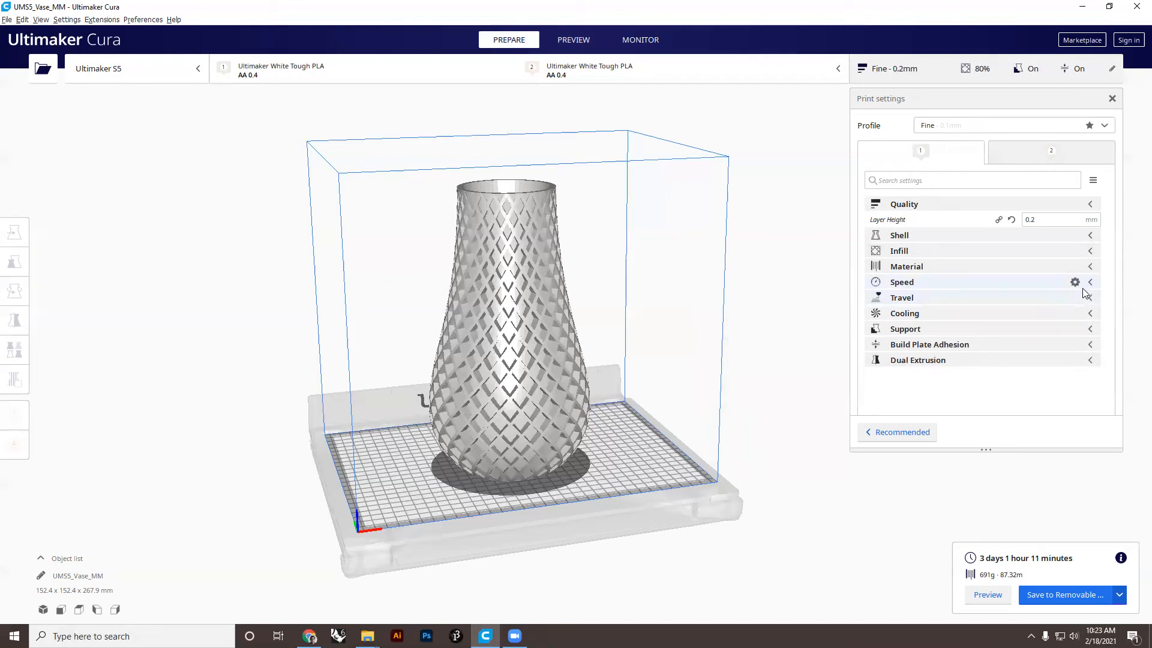
- Assign the support to Extruder 1 in the Support settings and set its placement to Everywhere
click(1091, 329)
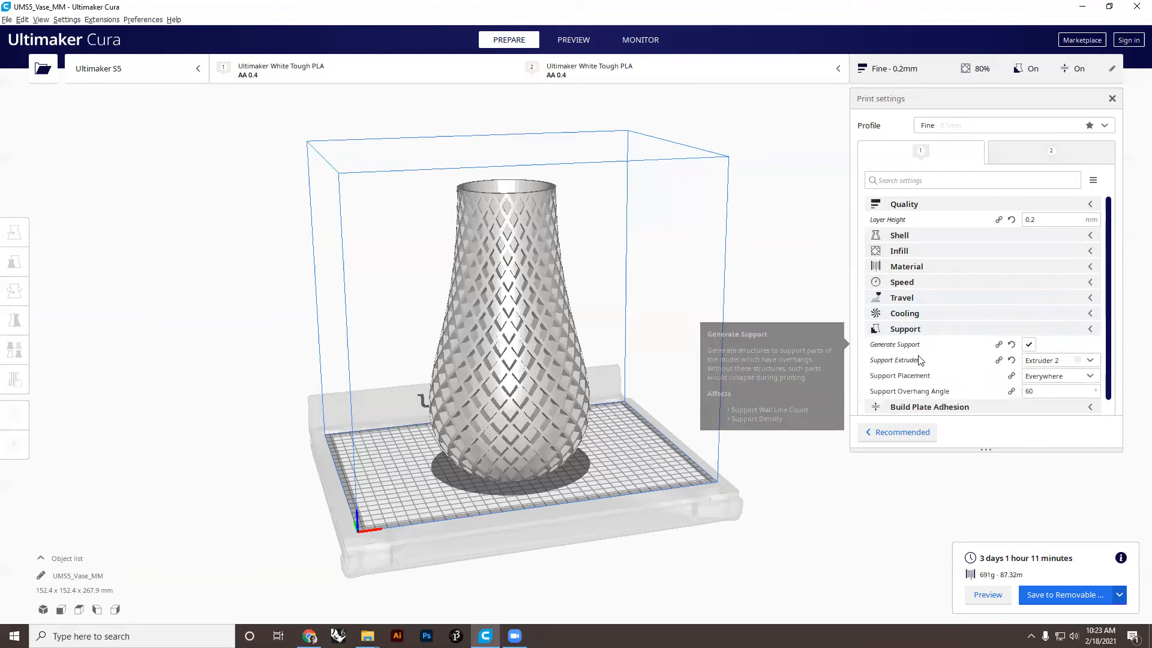
click(1056, 361)
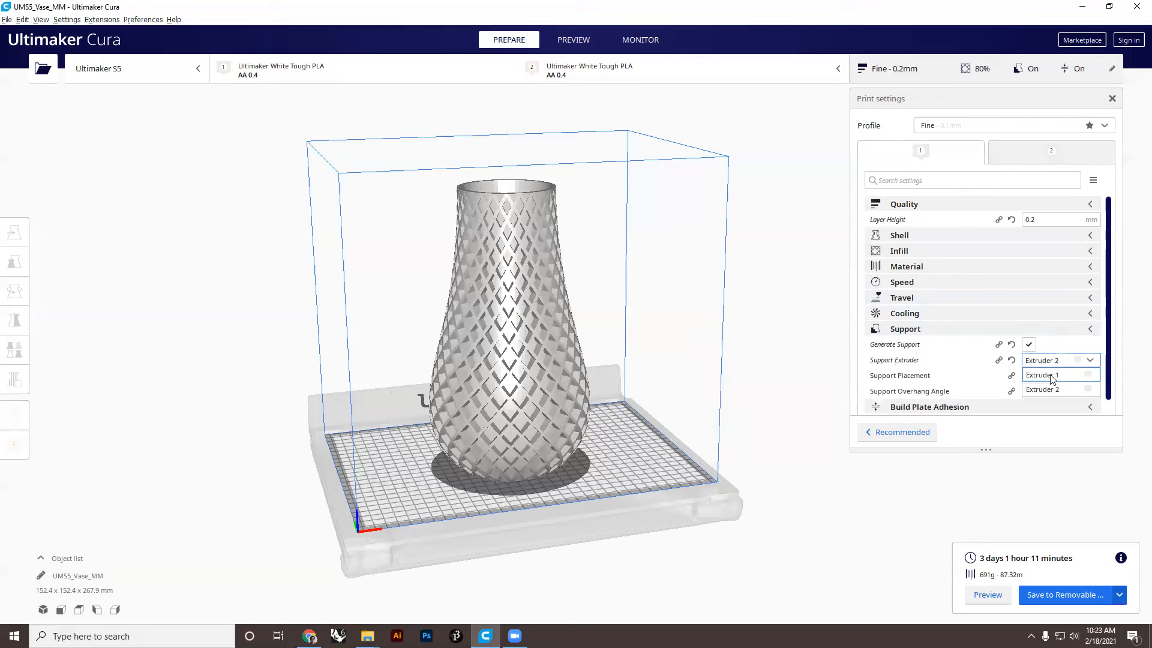
click(1051, 375)
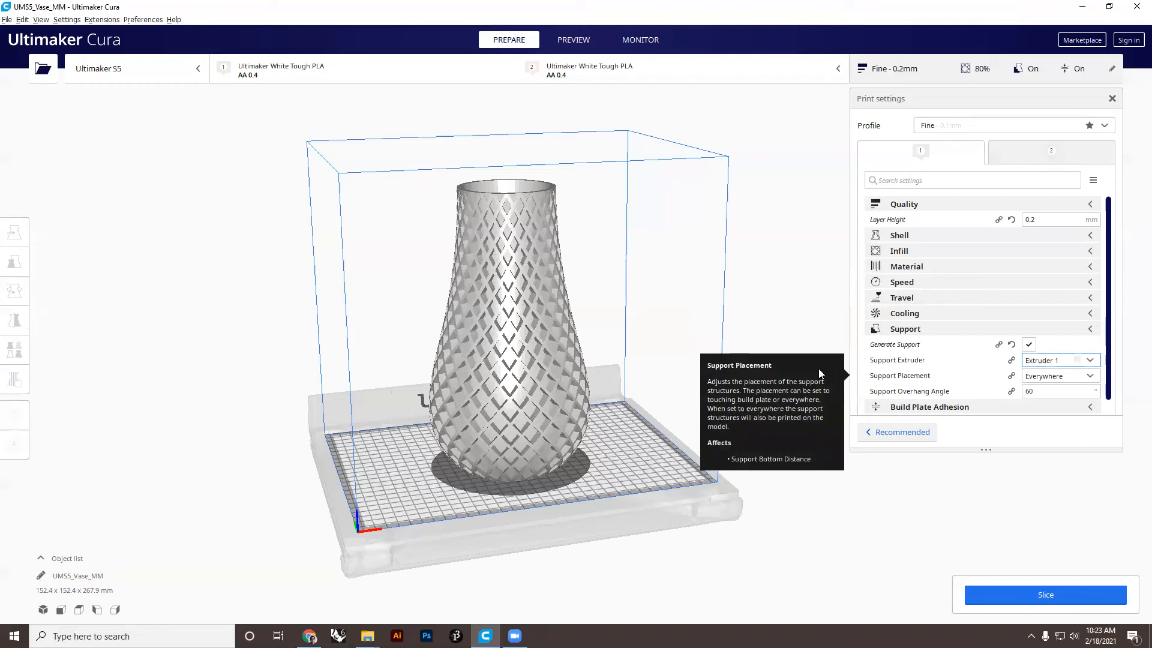
click(1042, 377)
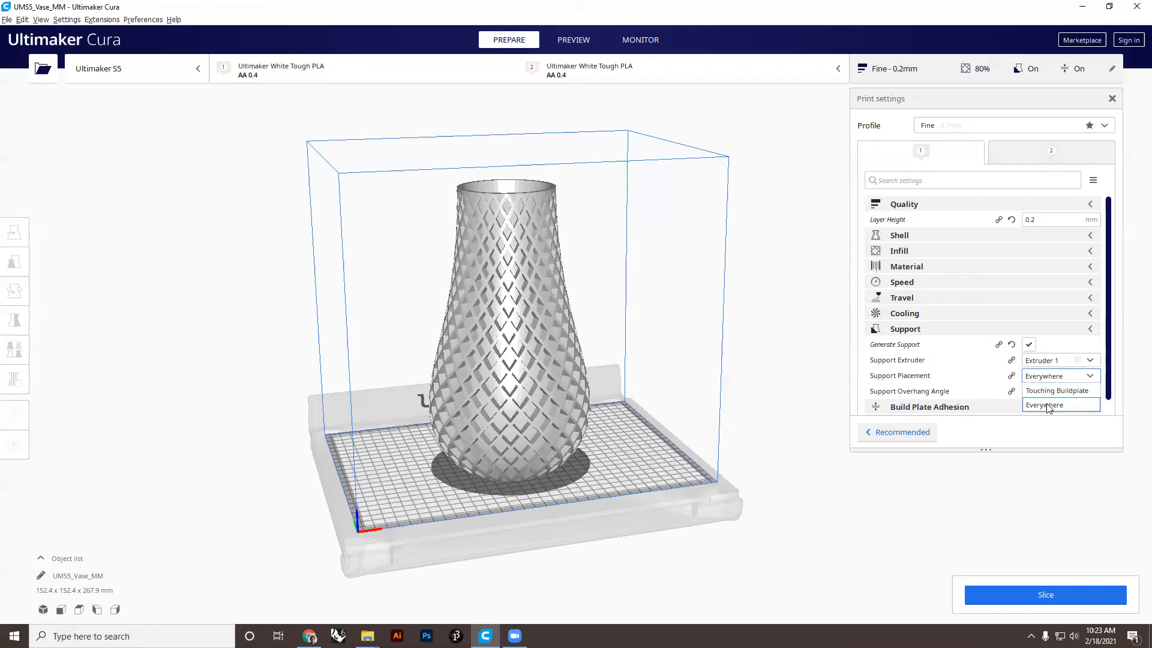
click(1045, 406)
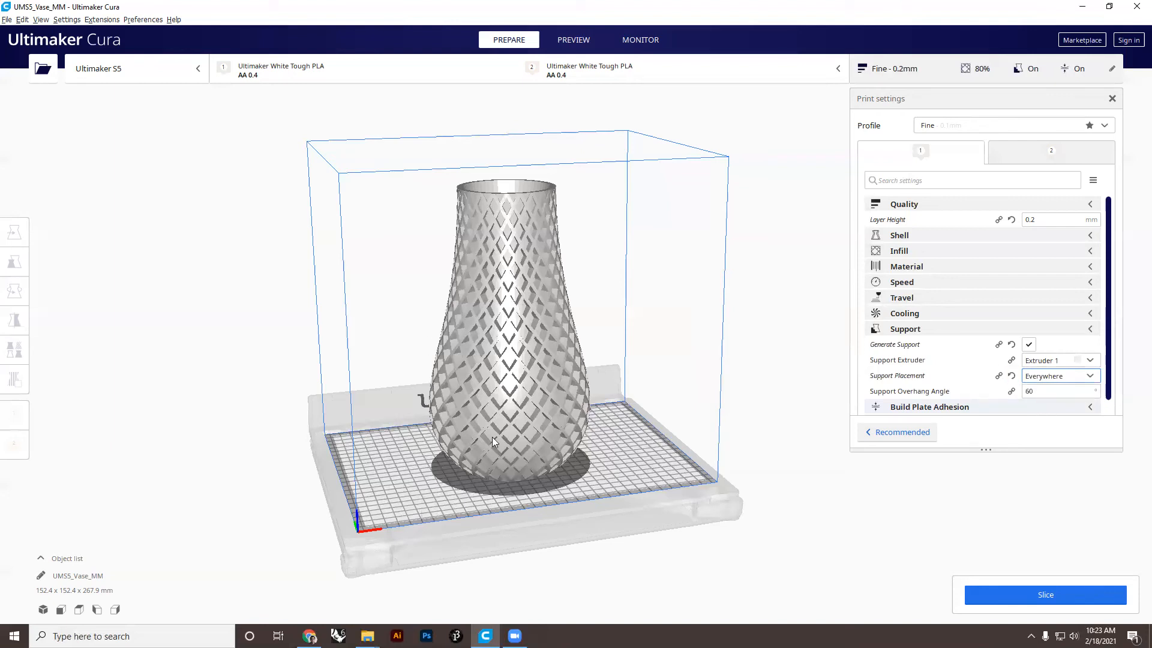
- Examine the overhanging diamond pattern on the vase's outer wall up close
middle_drag(505, 357, 542, 318)
scroll(465, 264, up, 10)
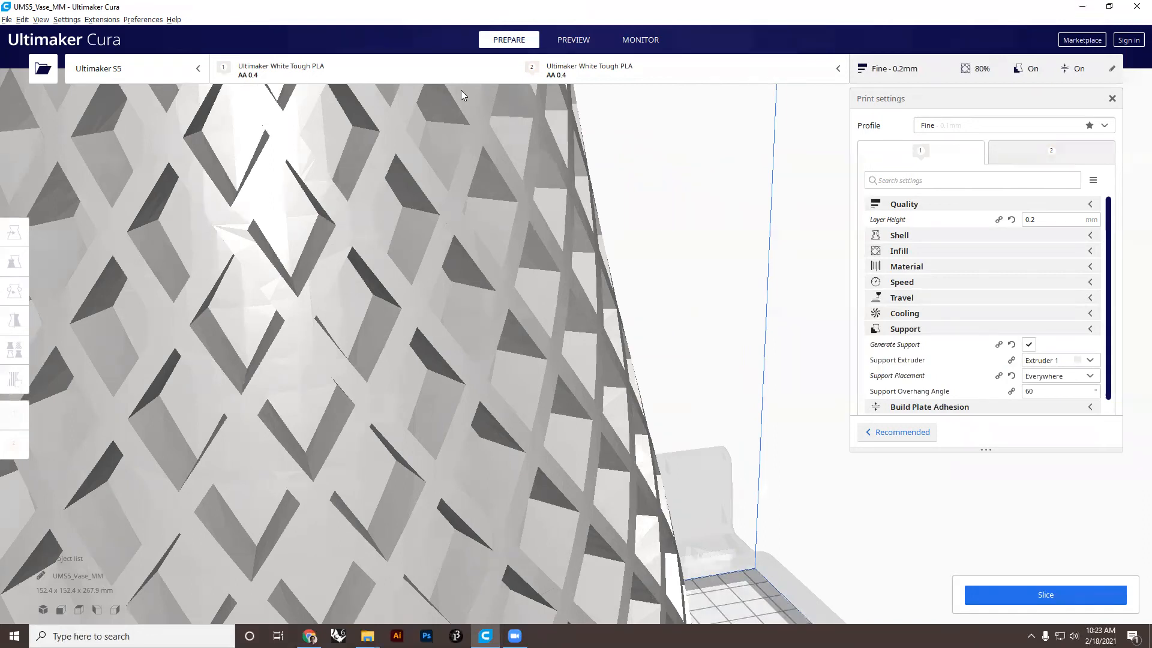
mouse_move(385, 191)
mouse_down()
mouse_move(377, 234)
mouse_move(390, 255)
mouse_up()
mouse_move(392, 169)
mouse_down()
mouse_move(395, 260)
mouse_move(414, 280)
mouse_up()
click(420, 198)
drag(420, 198, 421, 240)
drag(436, 203, 437, 217)
drag(437, 282, 436, 304)
drag(449, 252, 452, 316)
mouse_move(465, 270)
mouse_down()
mouse_move(466, 342)
mouse_move(483, 318)
mouse_move(483, 338)
mouse_up()
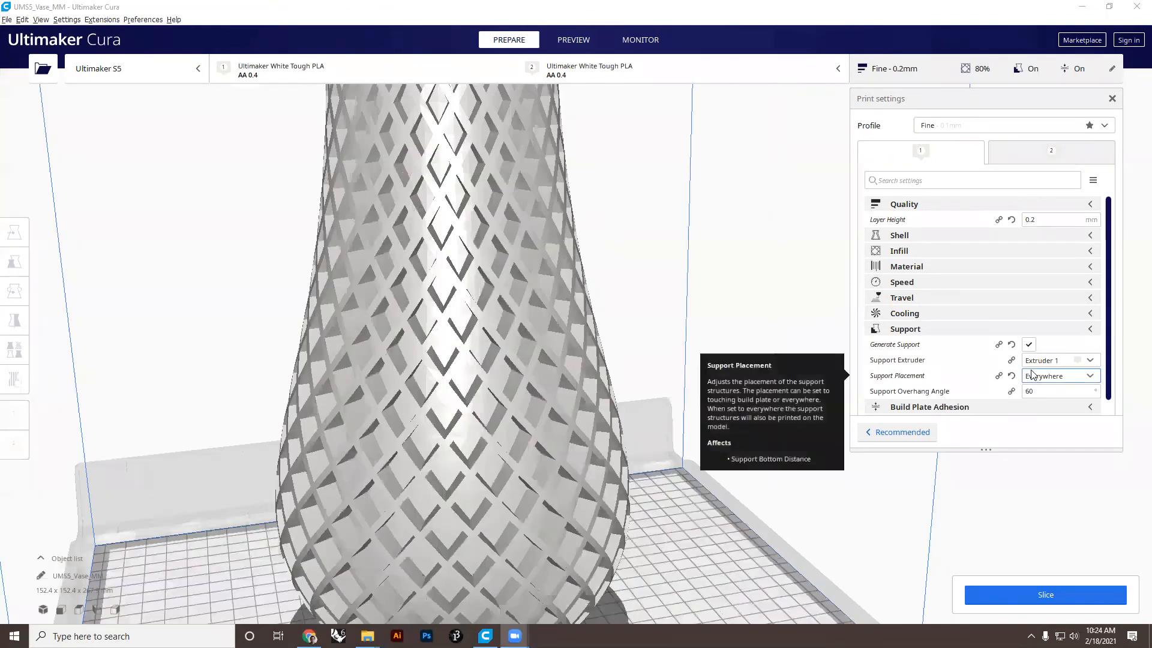
- Set the support placement to Touching Buildplate and show the whole vase
click(1053, 375)
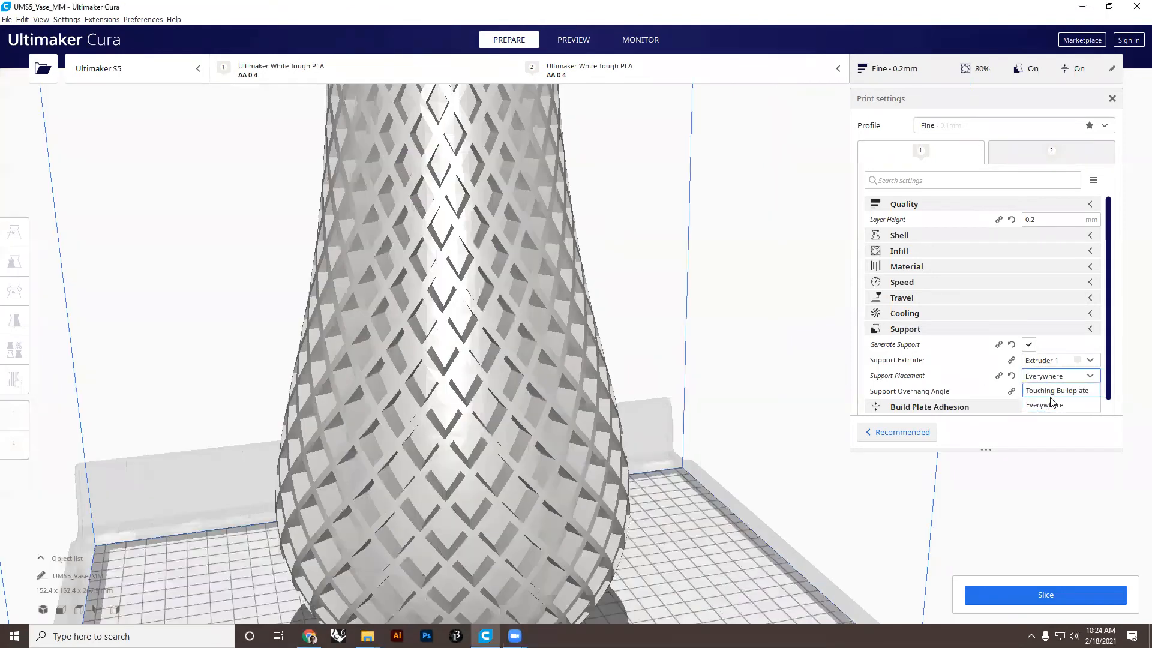
click(1051, 393)
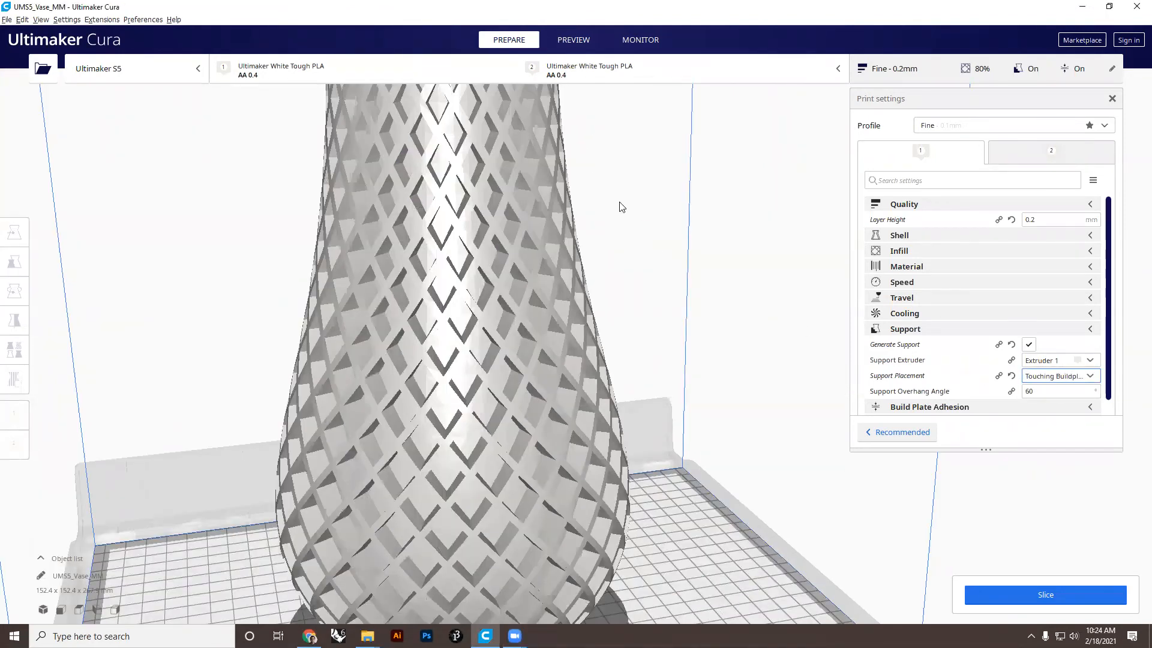
scroll(620, 180, down, 5)
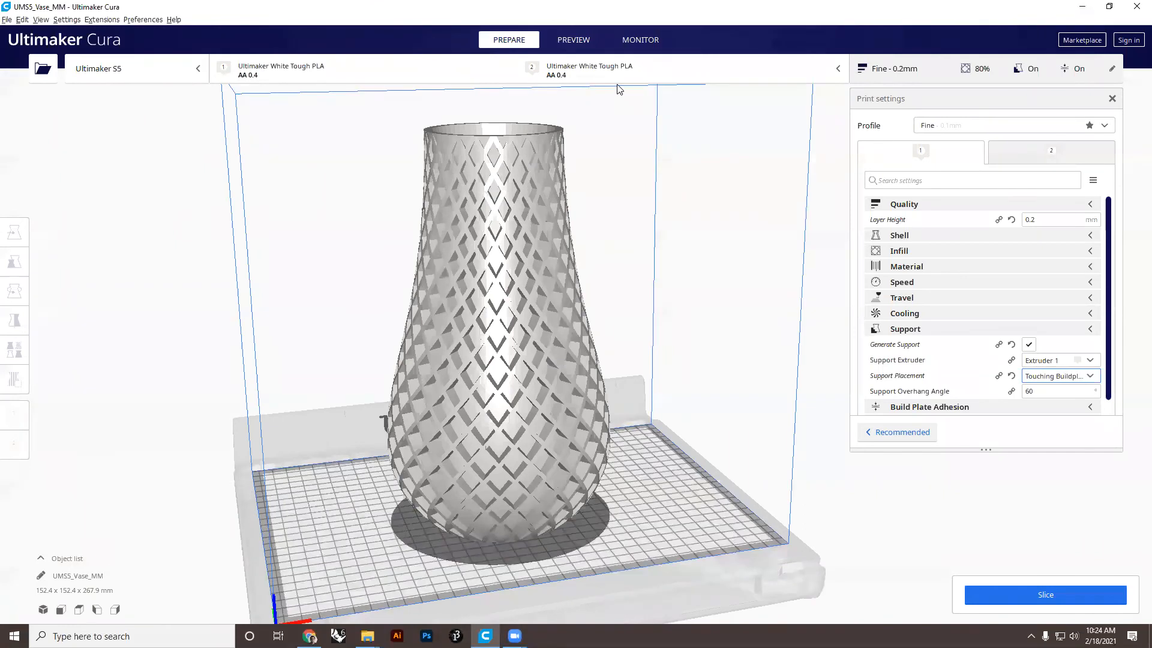
drag(401, 494, 420, 557)
mouse_move(436, 509)
mouse_down()
mouse_move(439, 556)
mouse_move(462, 560)
mouse_up()
mouse_move(492, 518)
mouse_down()
mouse_move(494, 548)
mouse_move(515, 569)
mouse_up()
drag(558, 520, 555, 569)
drag(539, 531, 539, 557)
mouse_move(576, 511)
mouse_down()
mouse_move(577, 542)
mouse_move(590, 539)
mouse_up()
drag(605, 478, 606, 527)
drag(610, 458, 610, 502)
drag(619, 485, 620, 533)
drag(592, 493, 594, 535)
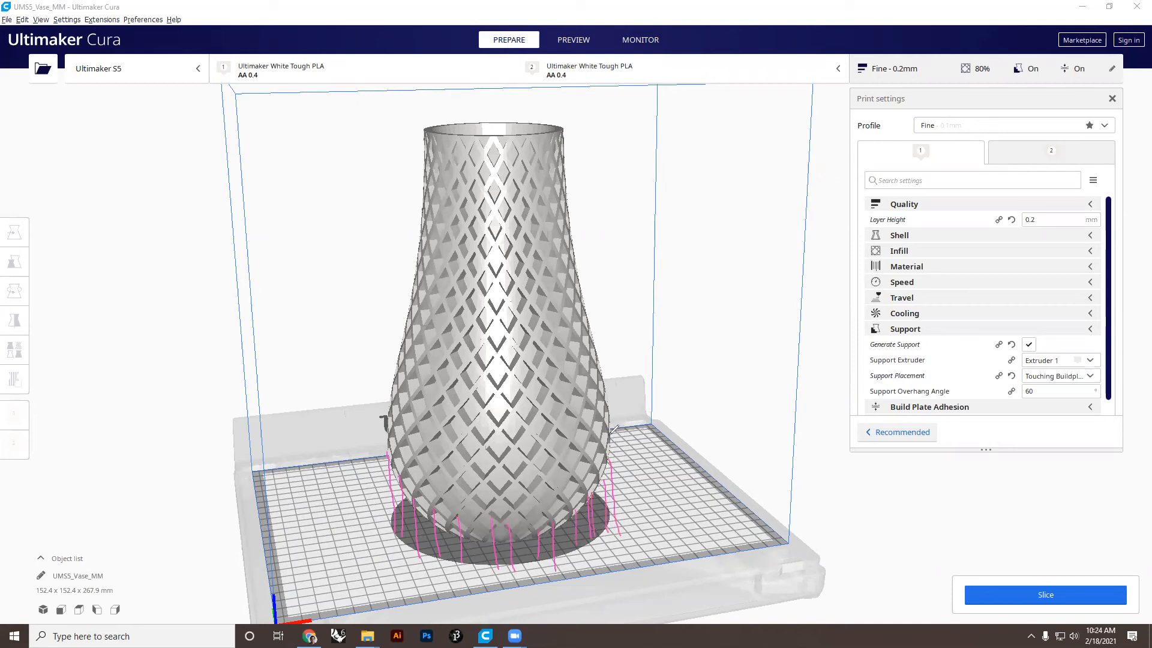
mouse_move(610, 452)
mouse_down()
mouse_move(551, 472)
mouse_move(477, 475)
mouse_move(391, 437)
mouse_up()
mouse_move(427, 397)
mouse_down()
mouse_move(527, 387)
mouse_move(616, 426)
mouse_up()
mouse_move(412, 377)
mouse_down()
mouse_move(412, 387)
mouse_move(450, 344)
mouse_up()
key(Escape)
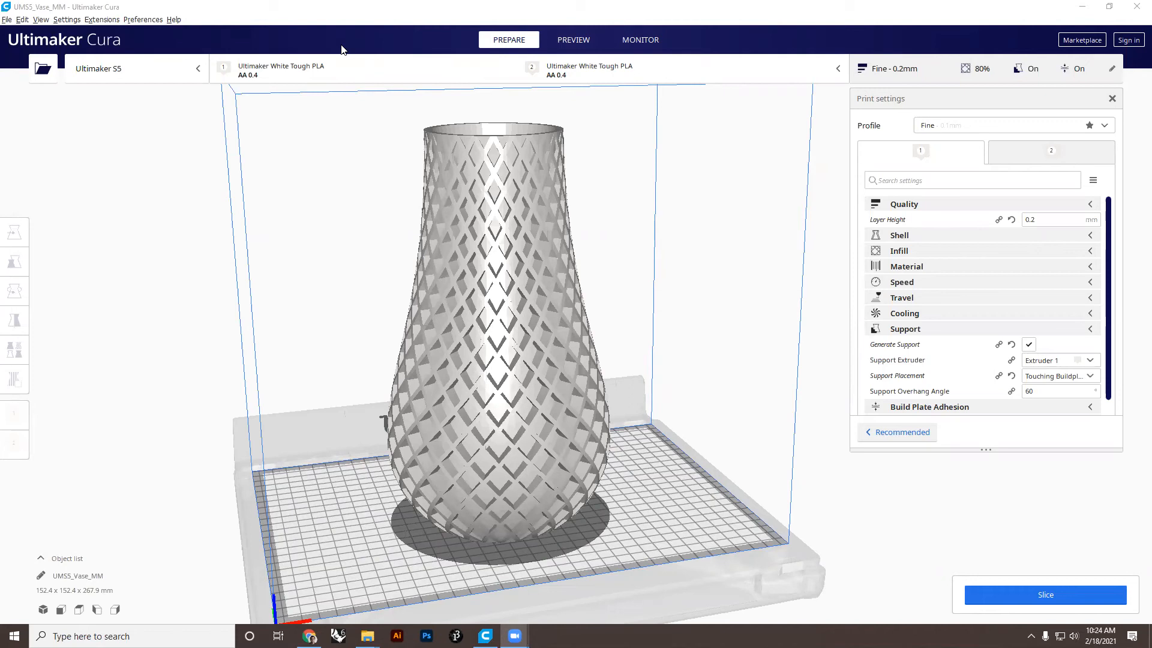
- Collapse the Support settings and set the build plate adhesion type to Skirt
click(1092, 330)
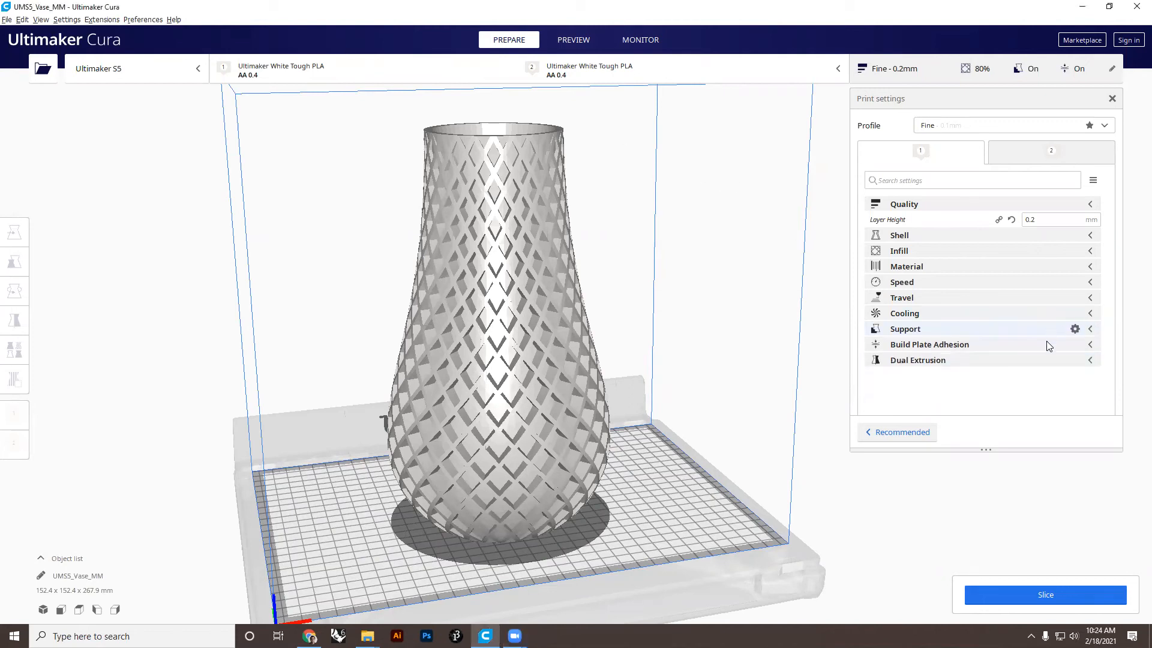
click(1091, 345)
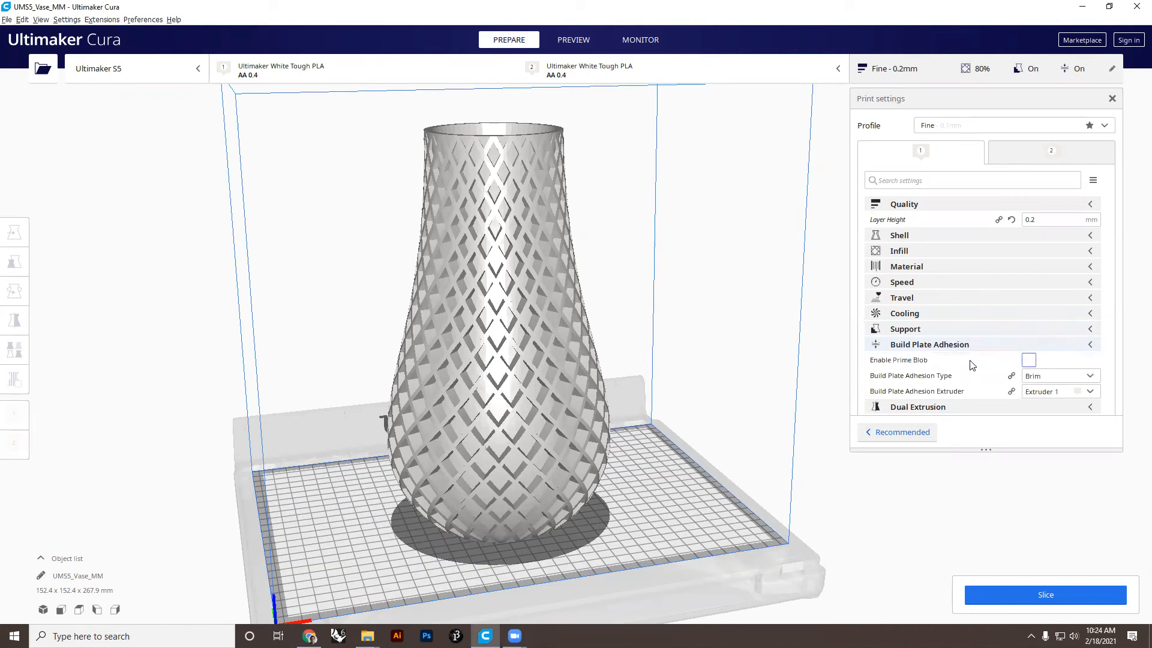
click(1038, 378)
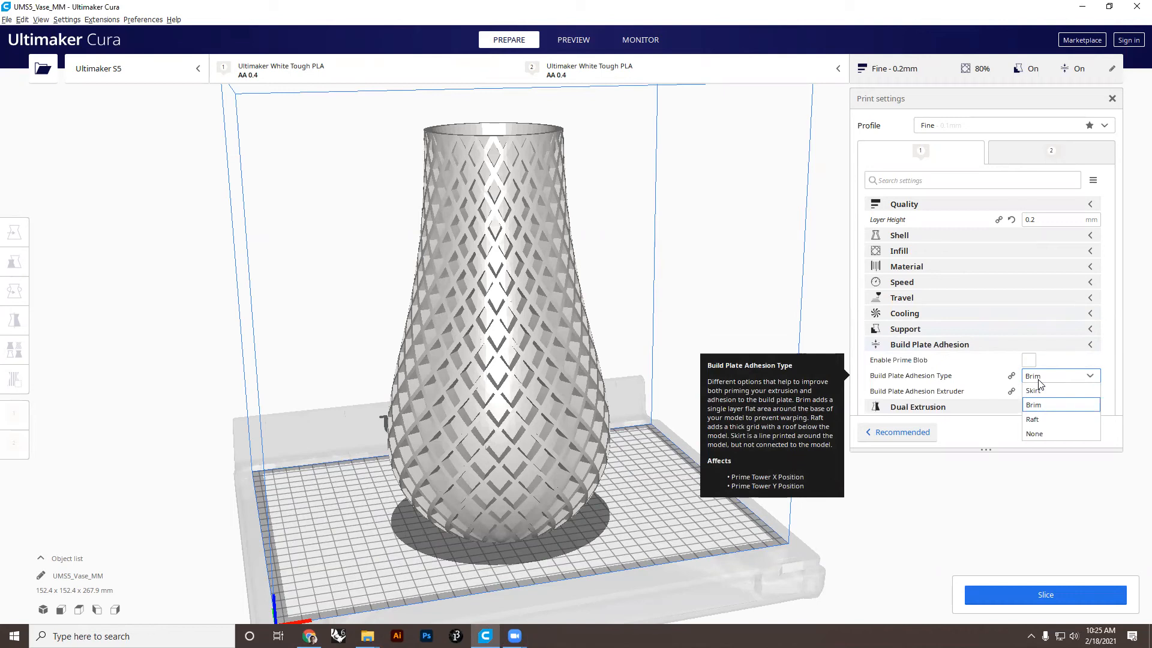
click(1039, 390)
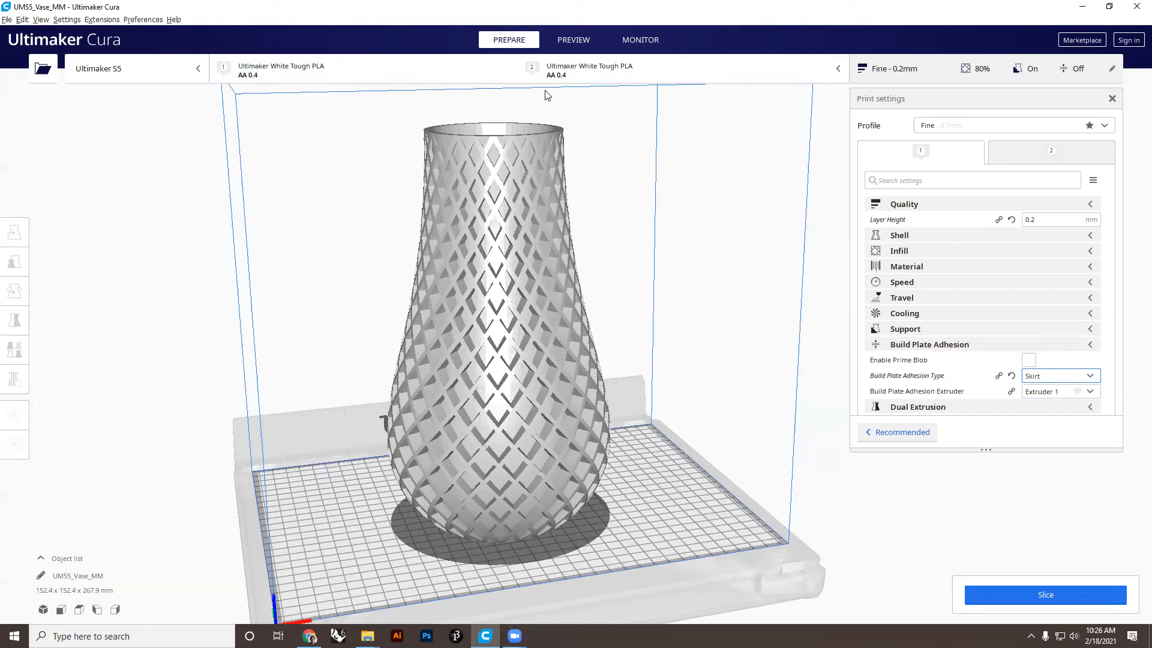
mouse_move(369, 493)
mouse_down()
mouse_move(504, 530)
mouse_move(631, 464)
mouse_up()
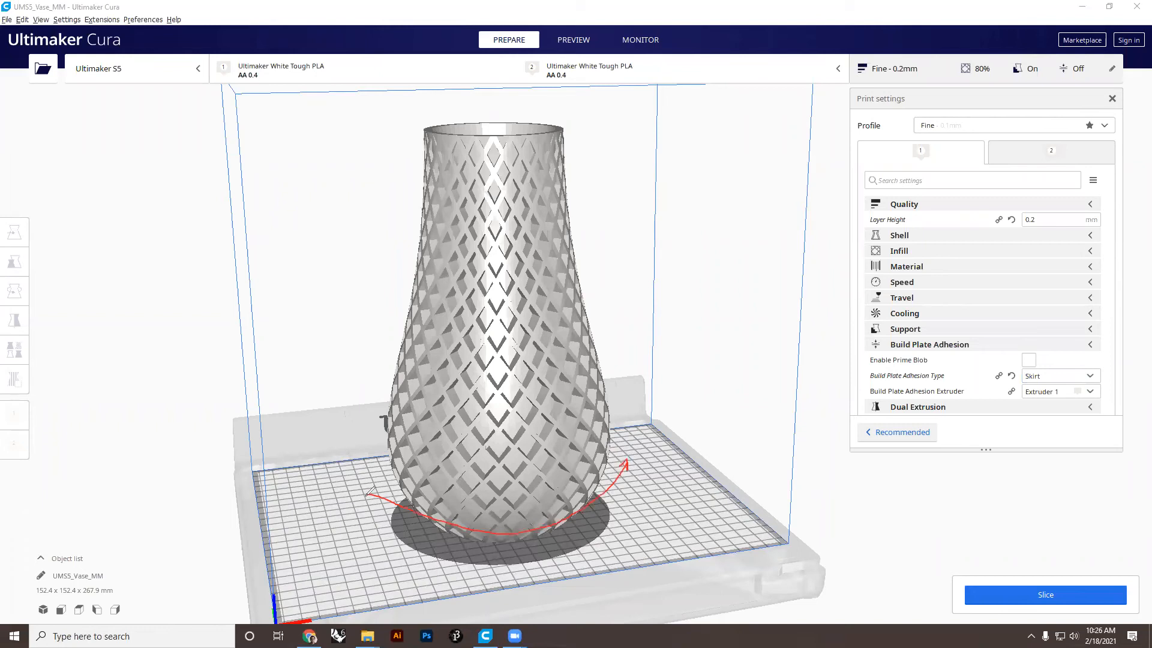
drag(372, 497, 390, 492)
drag(375, 543, 372, 515)
drag(627, 536, 631, 487)
key(e)
mouse_move(410, 500)
mouse_down()
mouse_move(384, 522)
mouse_move(507, 567)
mouse_move(611, 521)
mouse_move(604, 487)
mouse_move(397, 483)
mouse_move(442, 582)
mouse_move(634, 539)
mouse_move(604, 474)
mouse_up()
mouse_move(621, 521)
mouse_down()
mouse_move(612, 546)
mouse_move(627, 539)
mouse_up()
drag(376, 531, 379, 562)
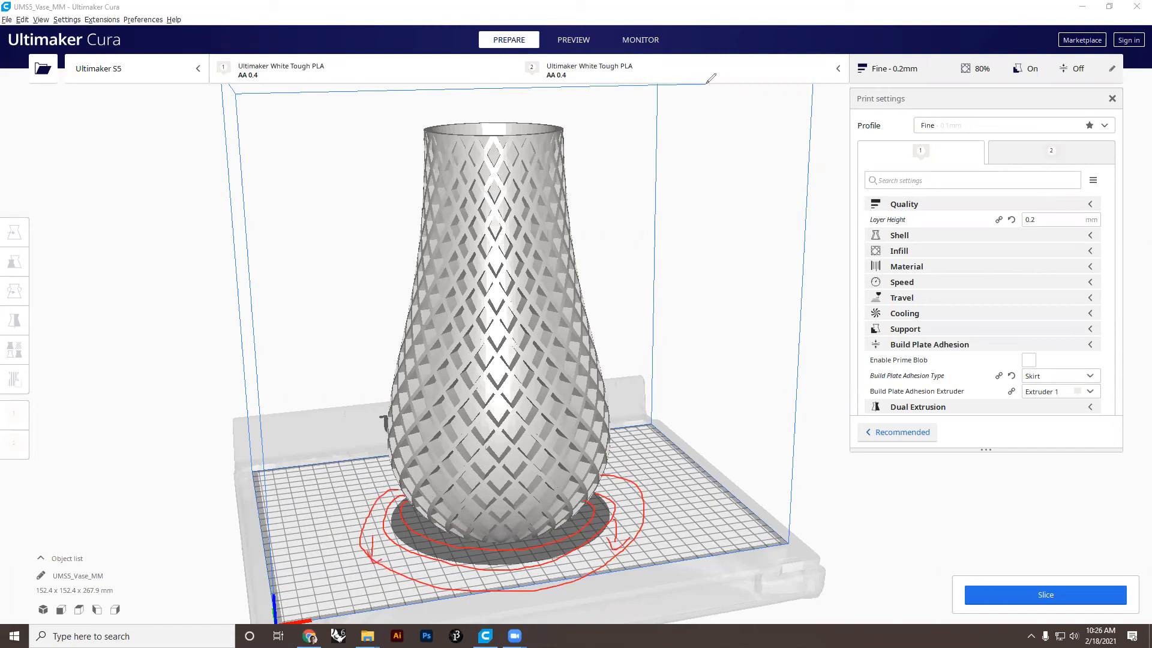
- Review the available build plate adhesion types, keep Skirt and collapse the Build Plate Adhesion settings
click(1035, 377)
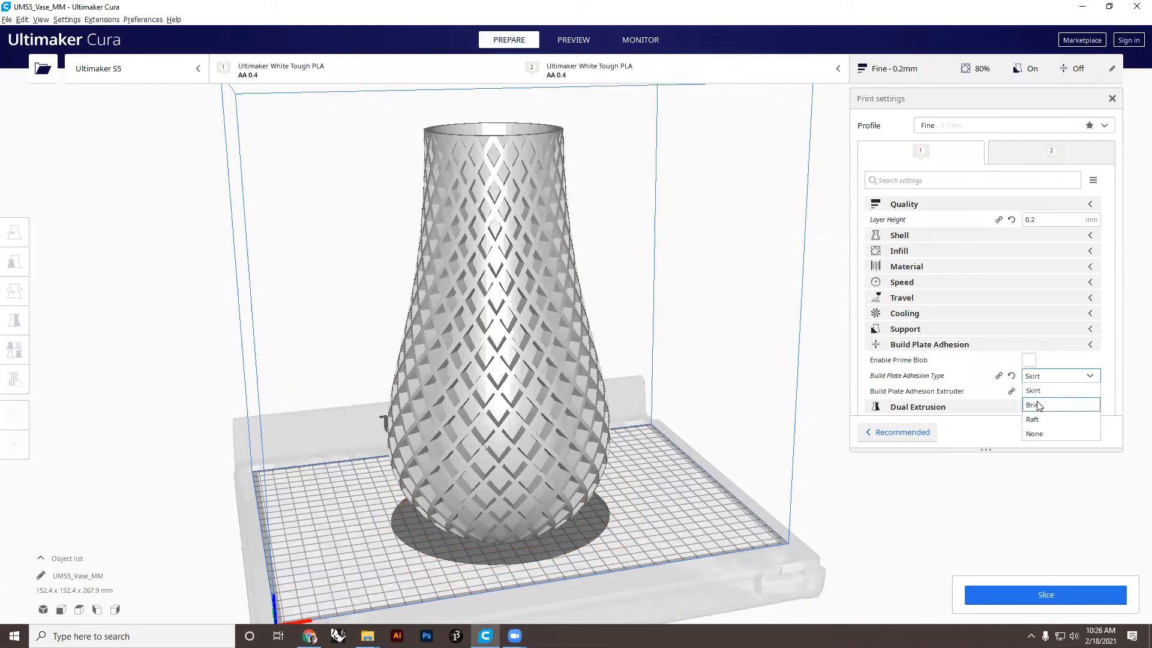
click(1094, 377)
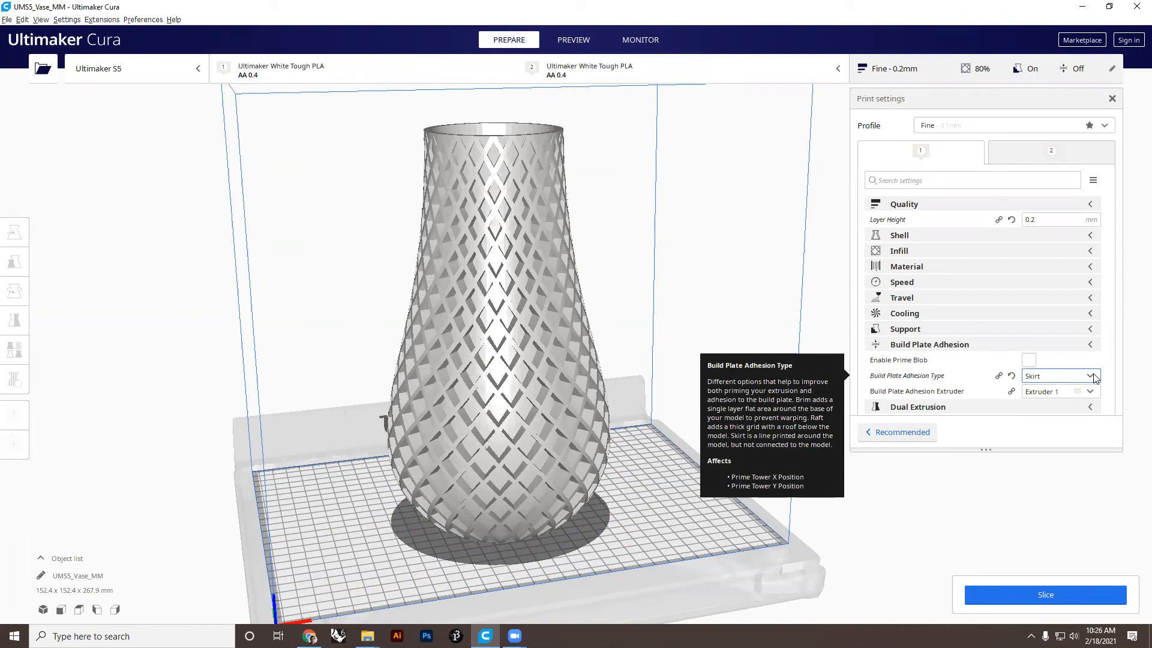
click(1090, 346)
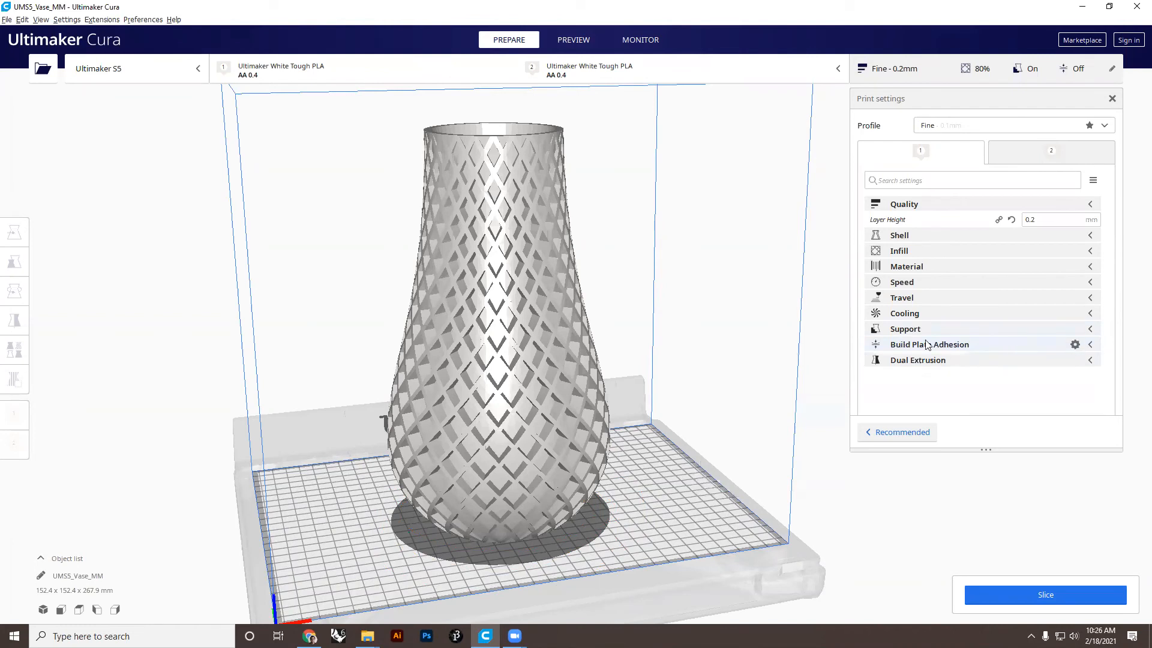
- Expand the Dual Extrusion and Support settings and assign the support to Extruder 2
click(1030, 360)
click(1091, 333)
click(1056, 360)
click(1051, 390)
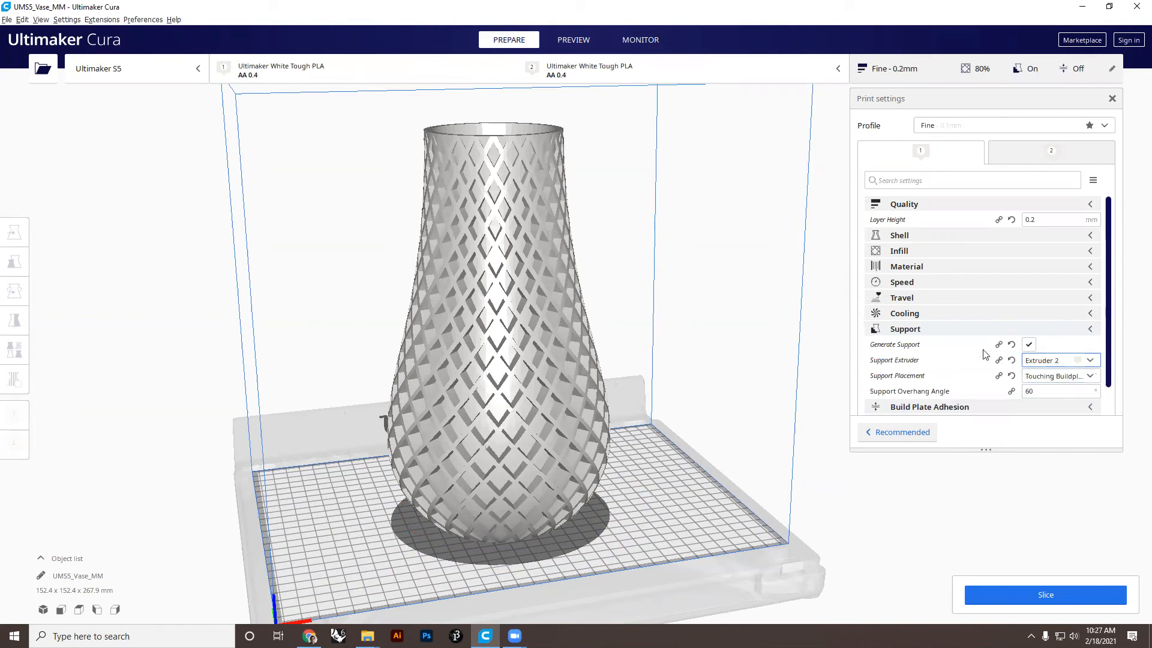
- Enable the prime tower in the Dual Extrusion settings and inspect its location on the build plate
scroll(1058, 374, down, 1)
click(1029, 408)
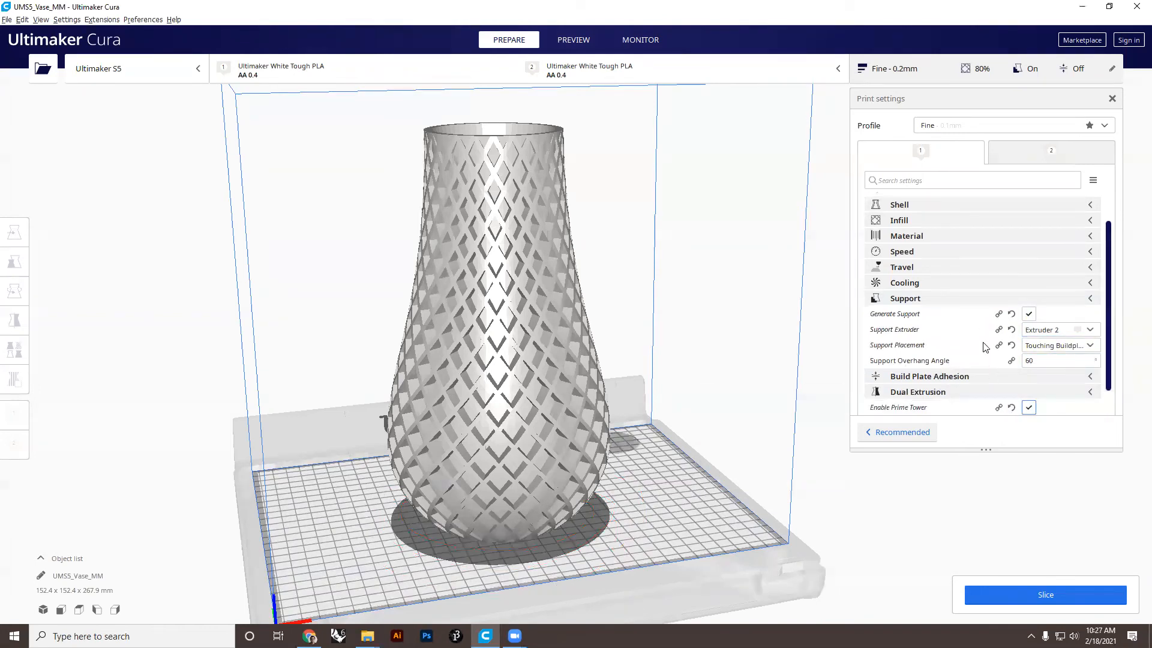
scroll(666, 413, down, 2)
right_drag(666, 413, 515, 443)
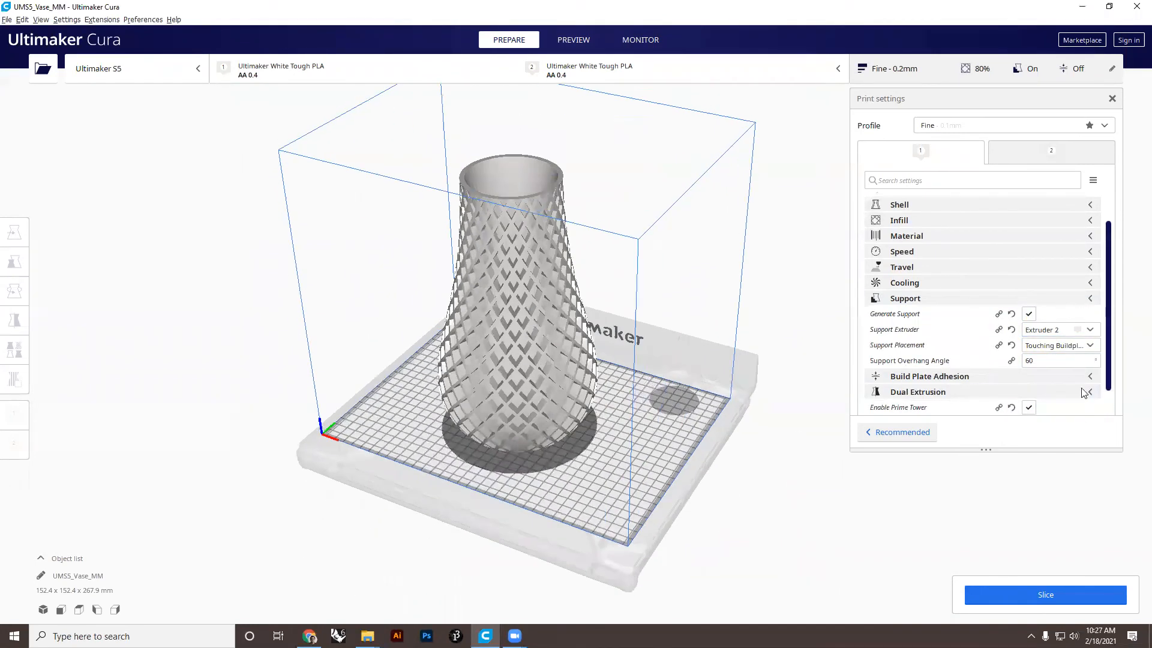
scroll(1066, 387, down, 1)
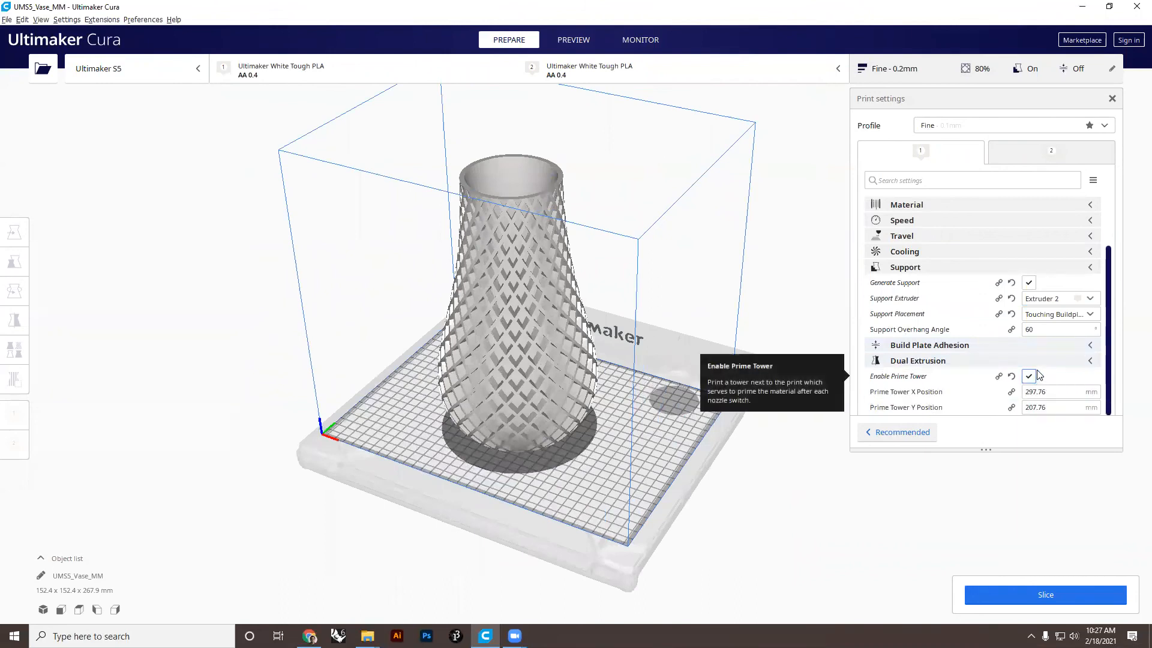
- Disable the prime tower and collapse the Dual Extrusion and Support settings
click(1030, 377)
click(1091, 392)
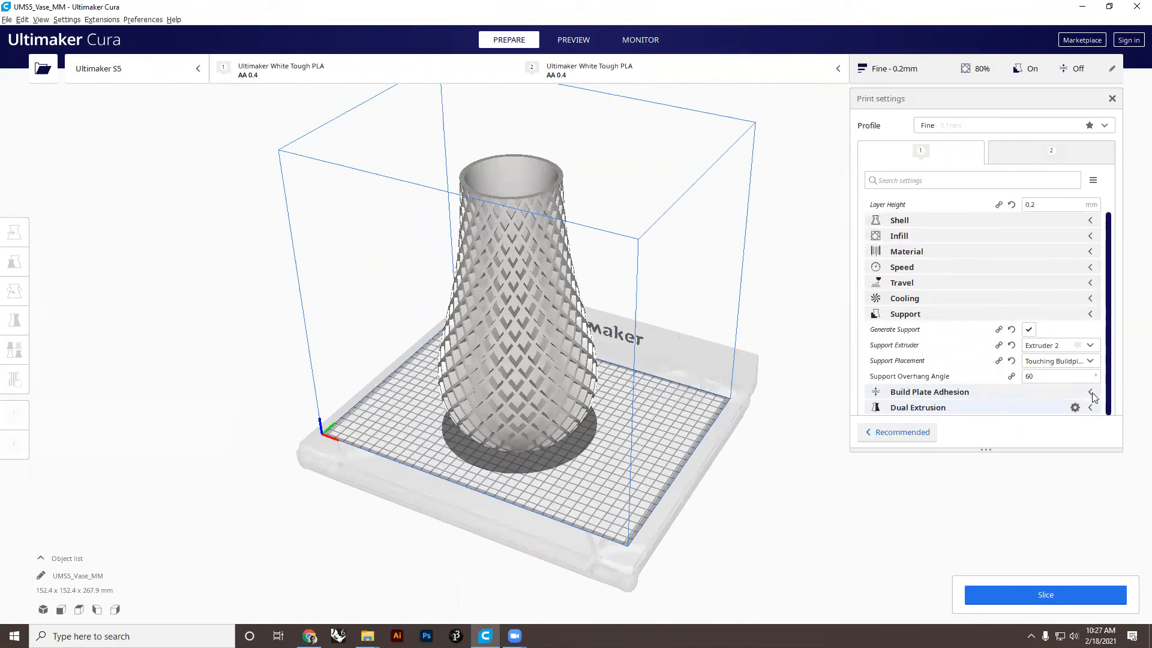
click(1093, 396)
click(1093, 396)
click(1093, 316)
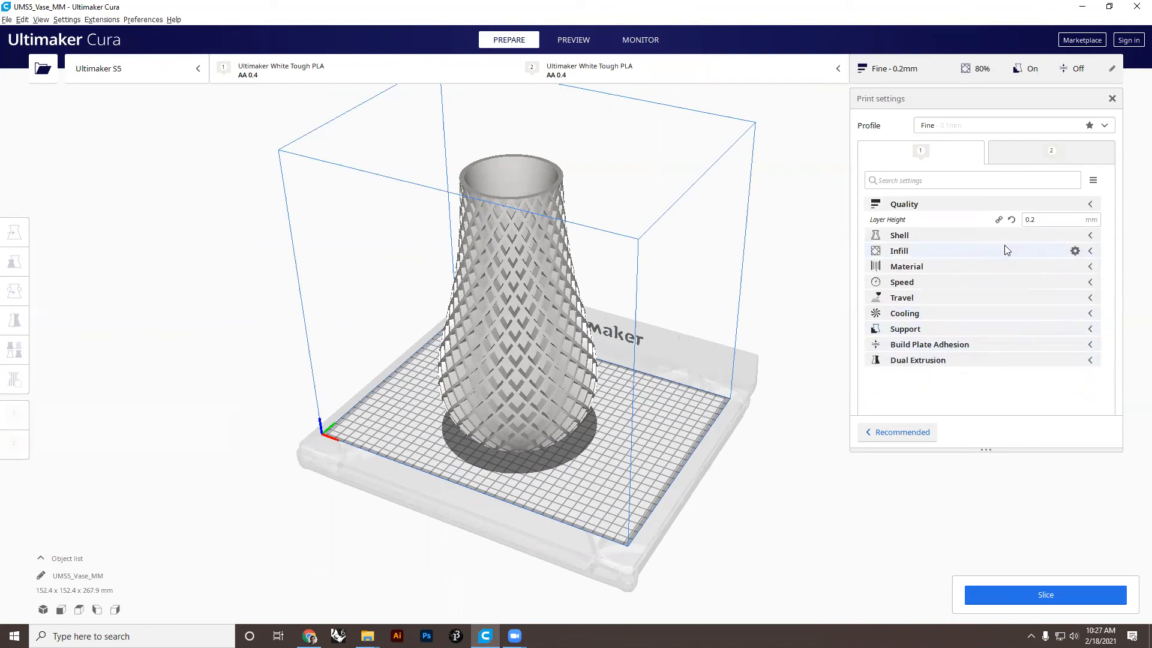
- Switch the print profile to the default Normal - 0.15 mm and keep the customized settings
click(942, 130)
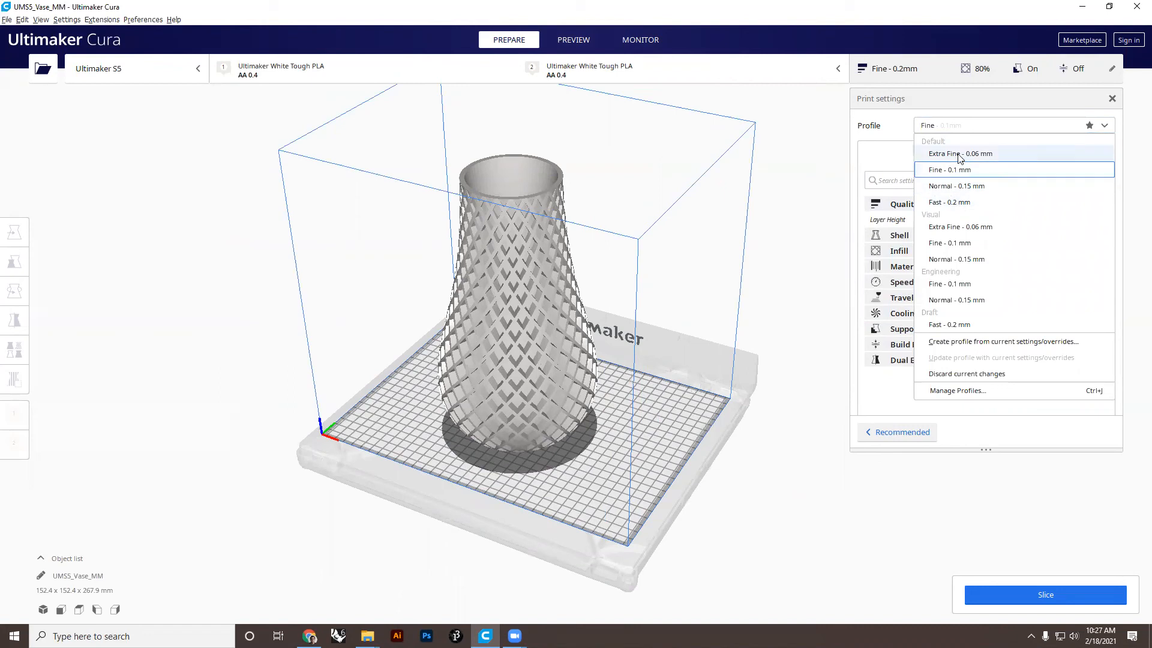
click(955, 186)
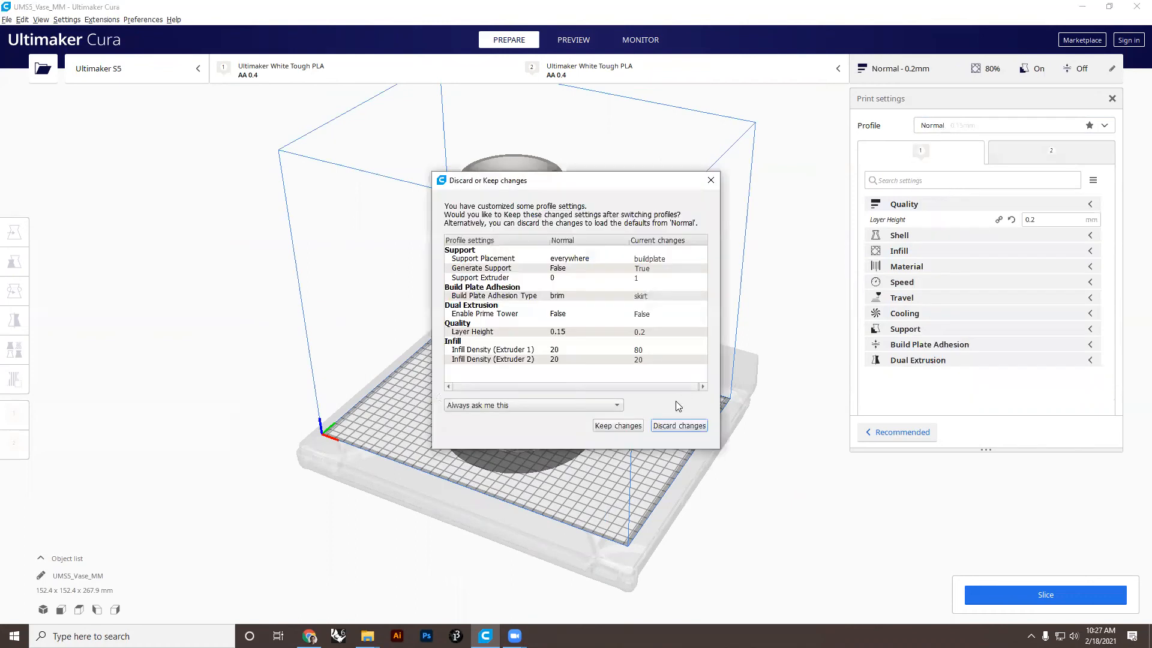
click(627, 427)
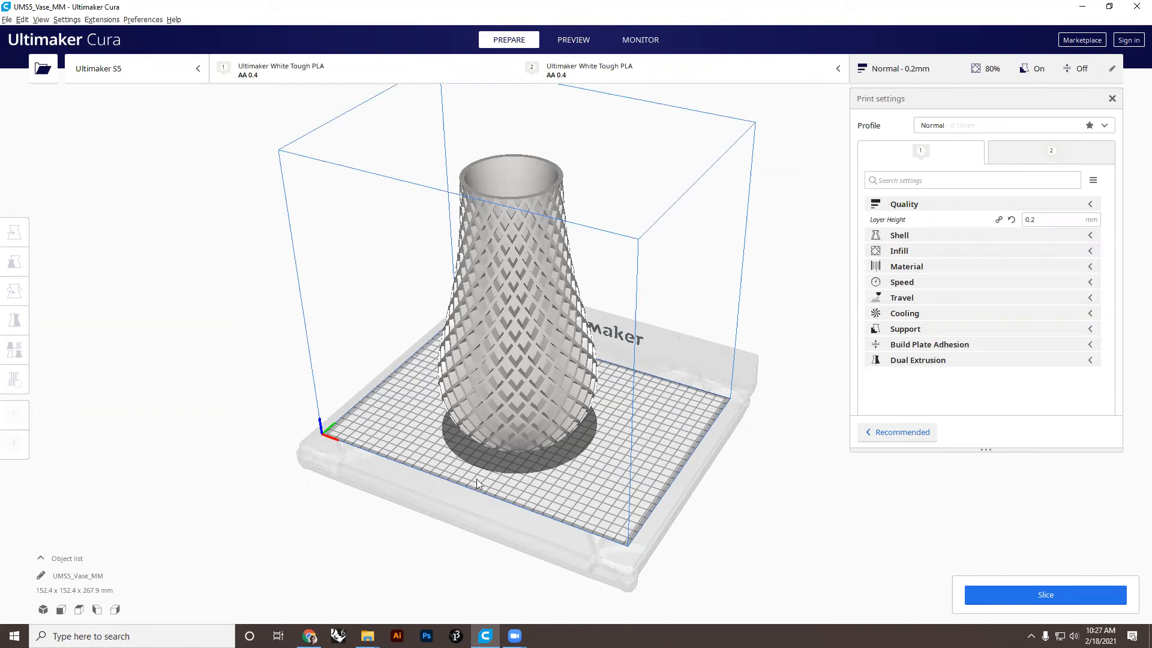
- Close the print settings and slice the vase for the Ultimaker S5
click(1112, 99)
scroll(569, 452, down, 3)
right_drag(673, 451, 817, 416)
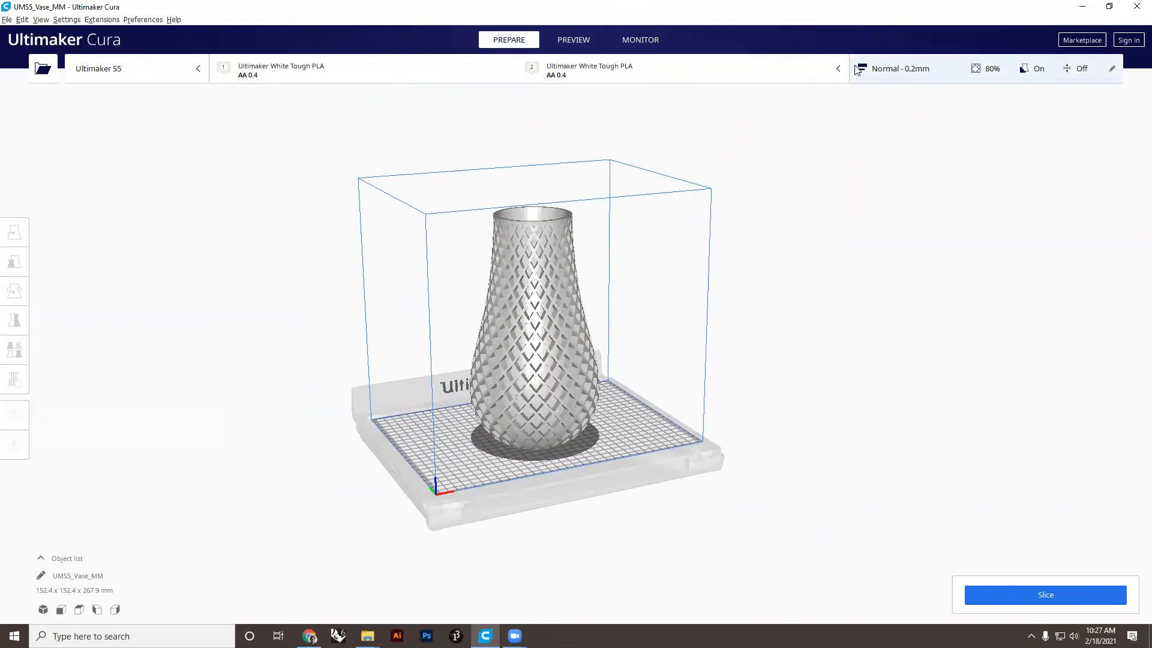
click(1023, 597)
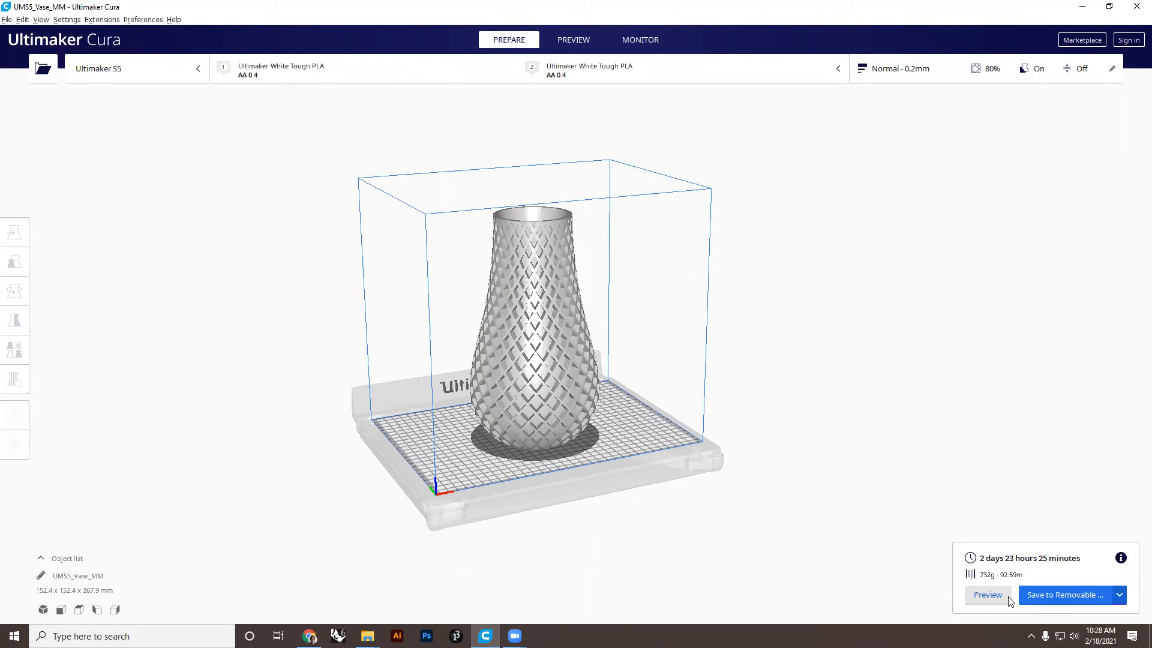
- Switch the printer to the Ultimaker 3 Extended and slice the vase for it
click(285, 71)
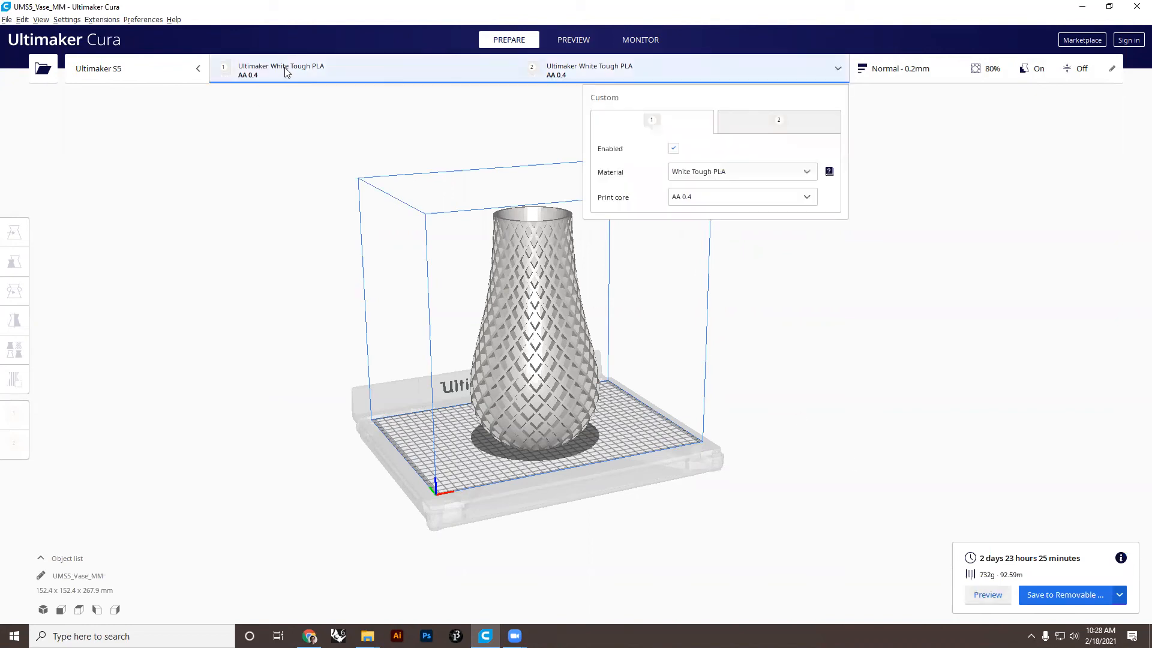
click(160, 69)
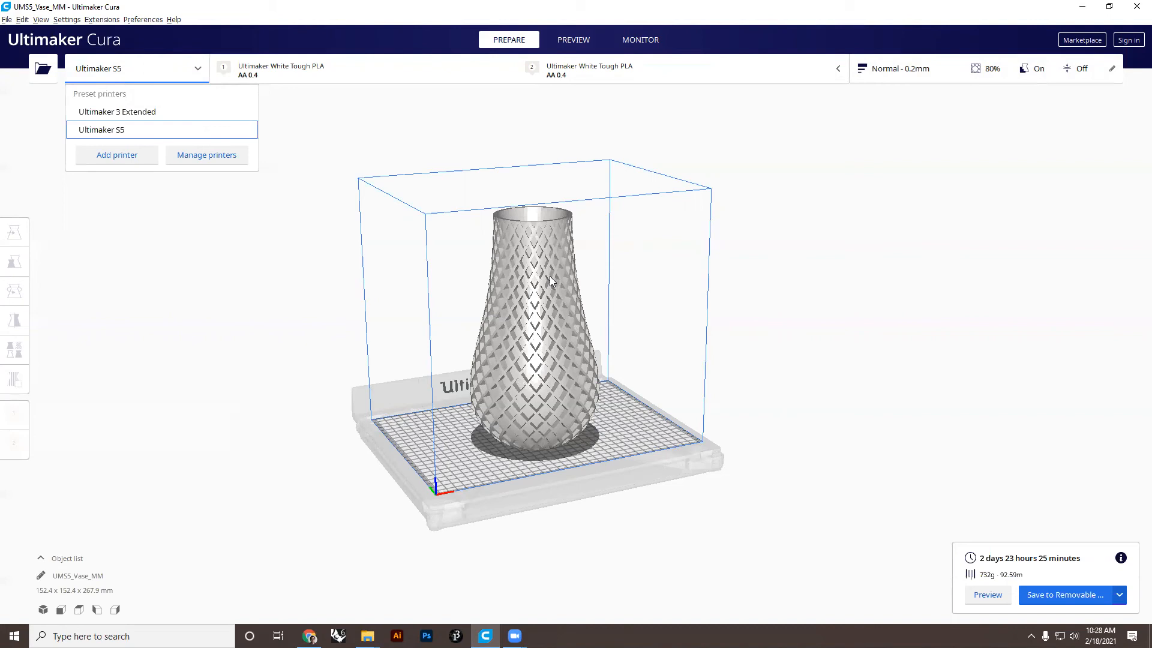
click(174, 111)
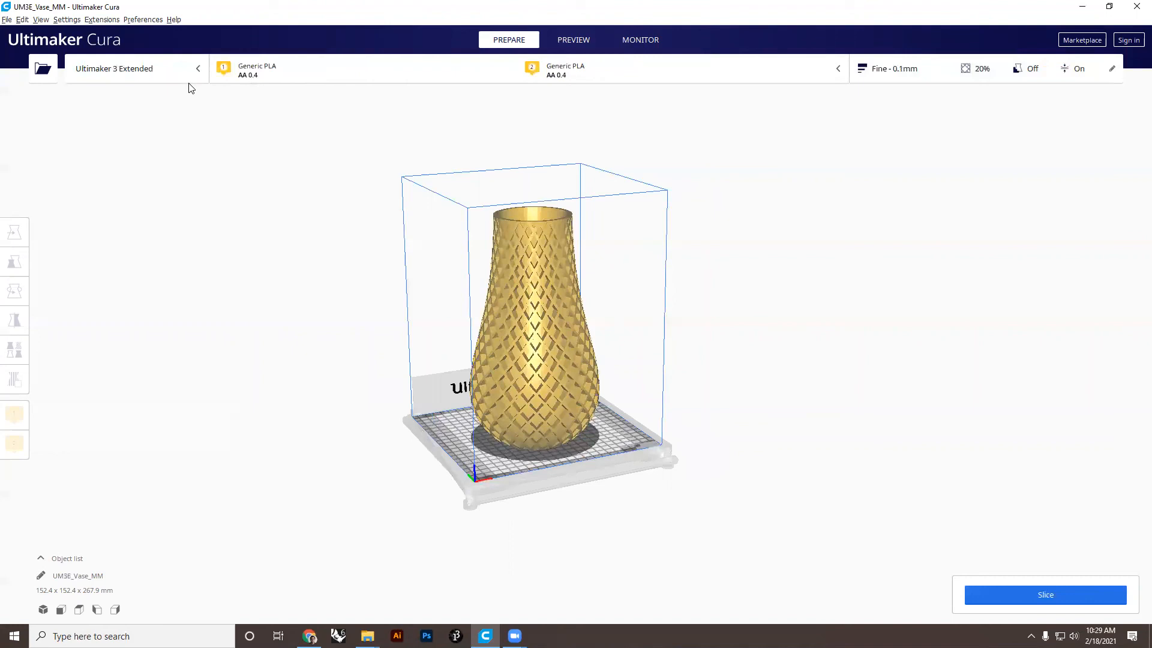
click(1032, 593)
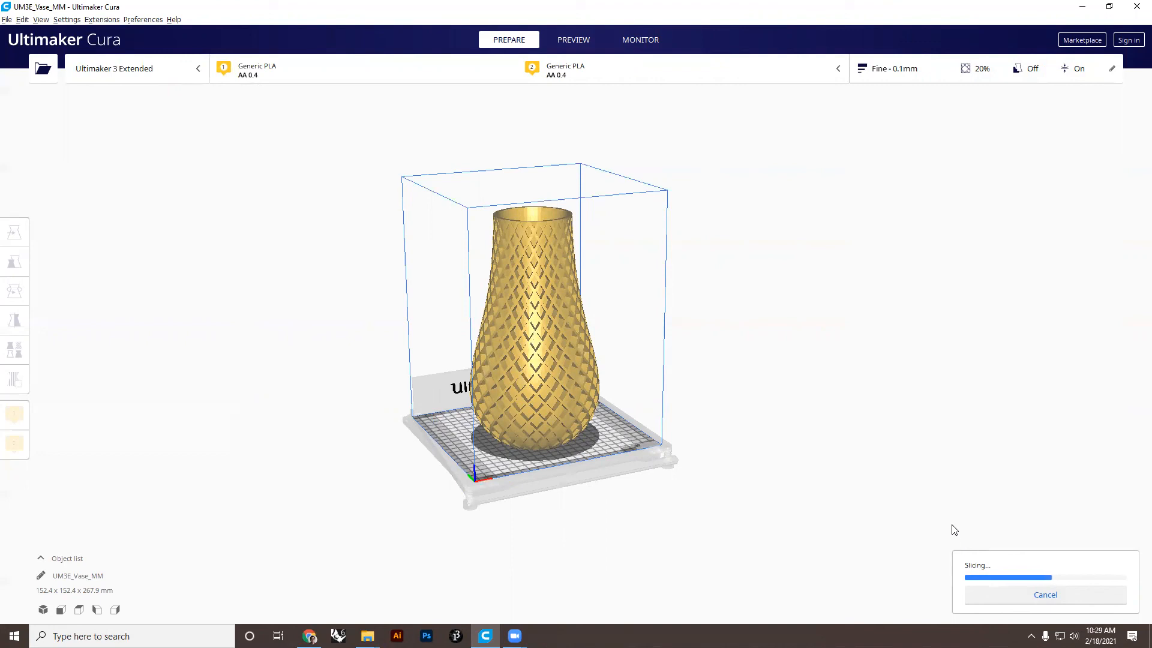
- Save the sliced vase to the removable drive and switch the output option to Save to File
click(7, 20)
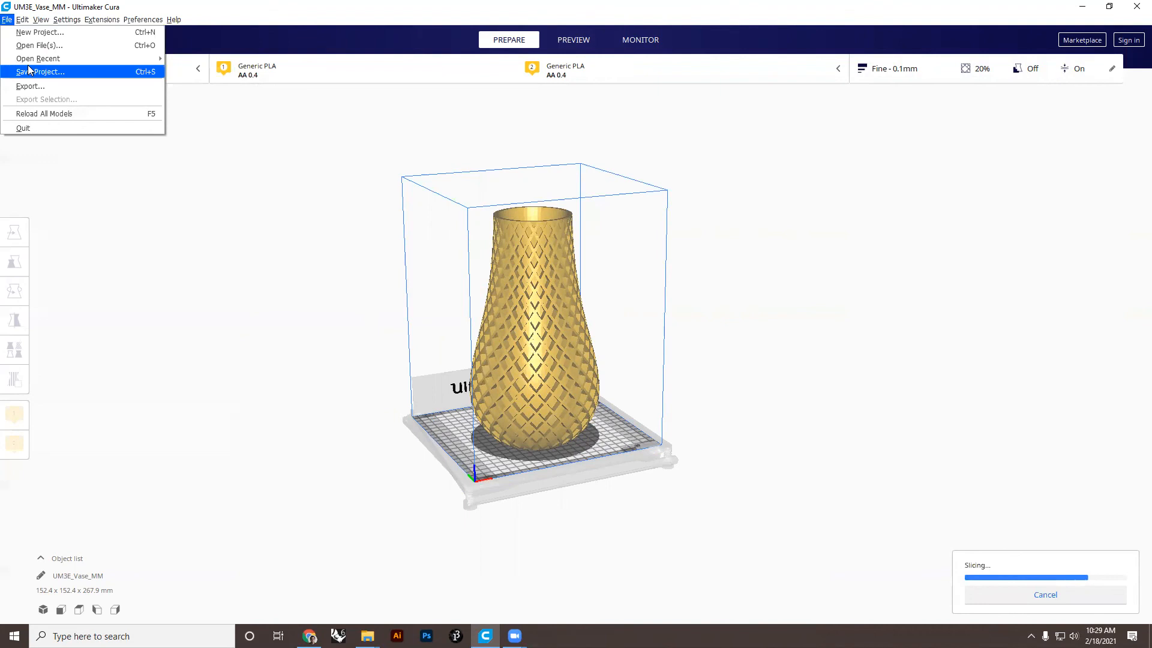
click(217, 212)
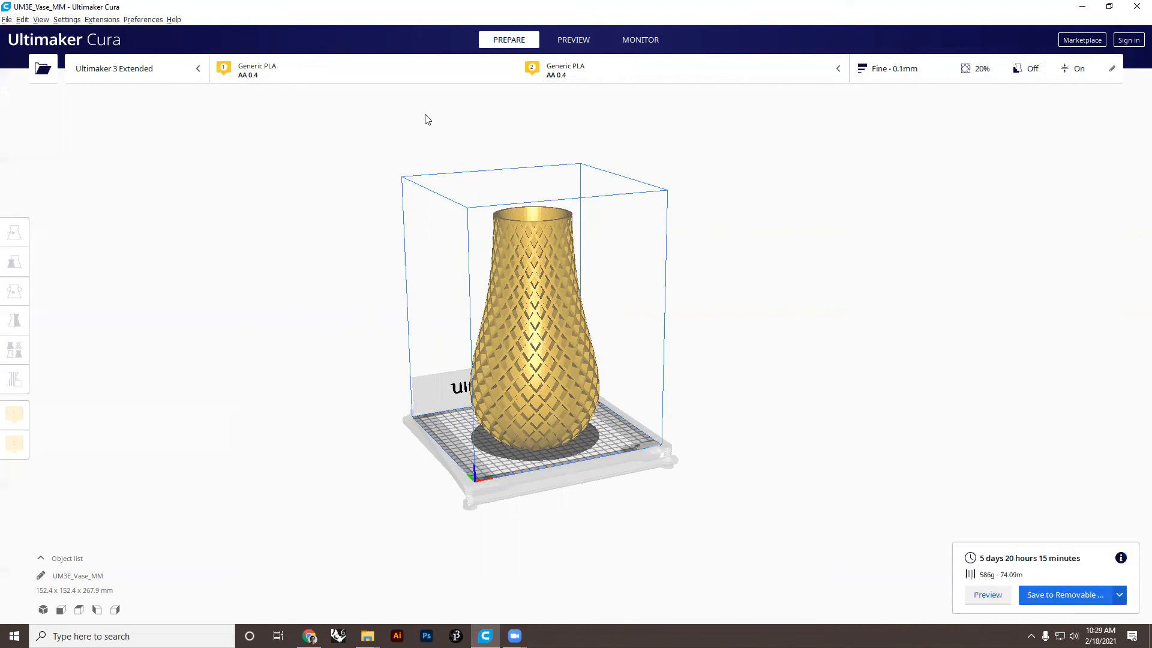
click(1069, 595)
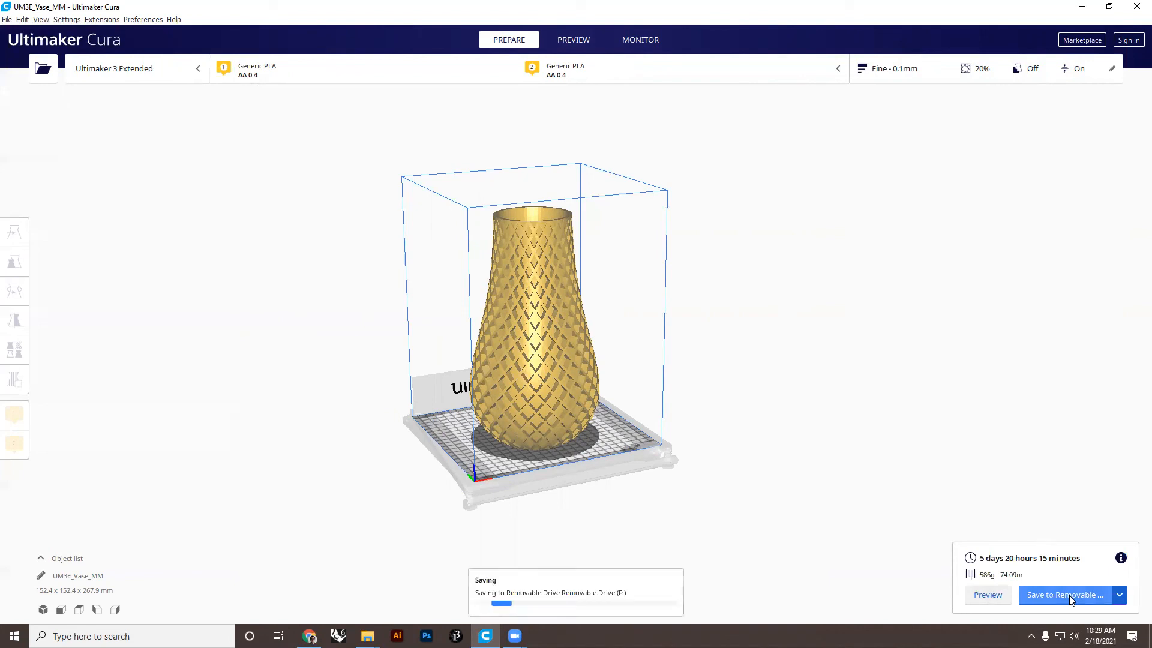
click(1119, 596)
click(1108, 580)
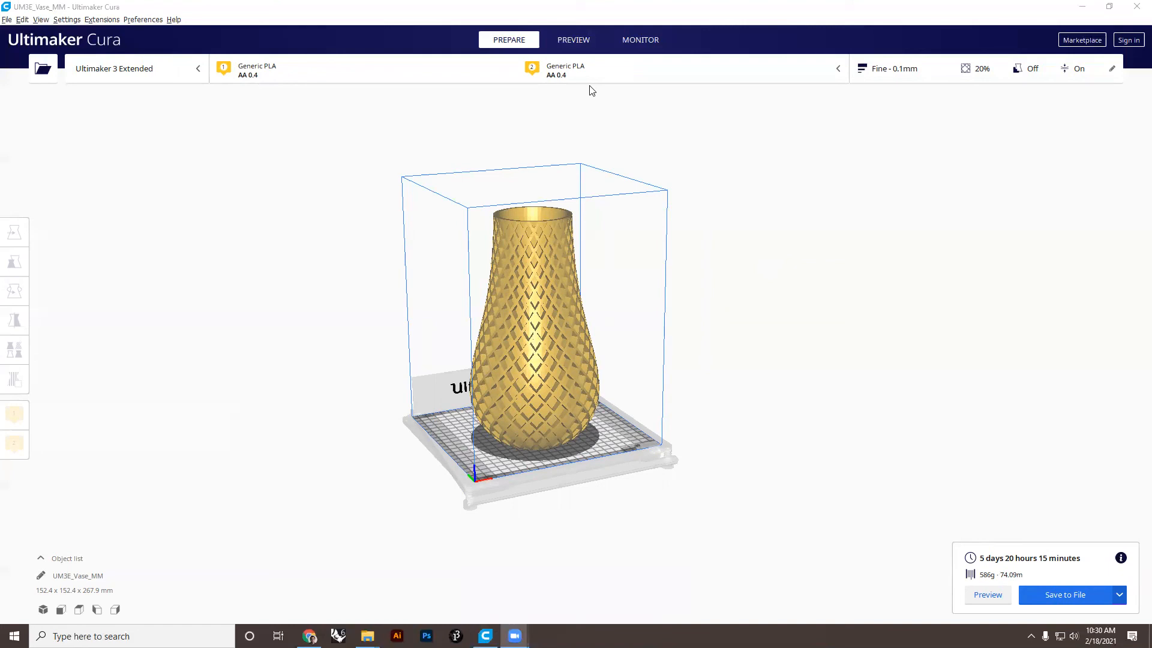
- Preview the sliced vase in layer view, dismiss the notifications, and scrub the top layer's toolpath to its start and back
click(559, 39)
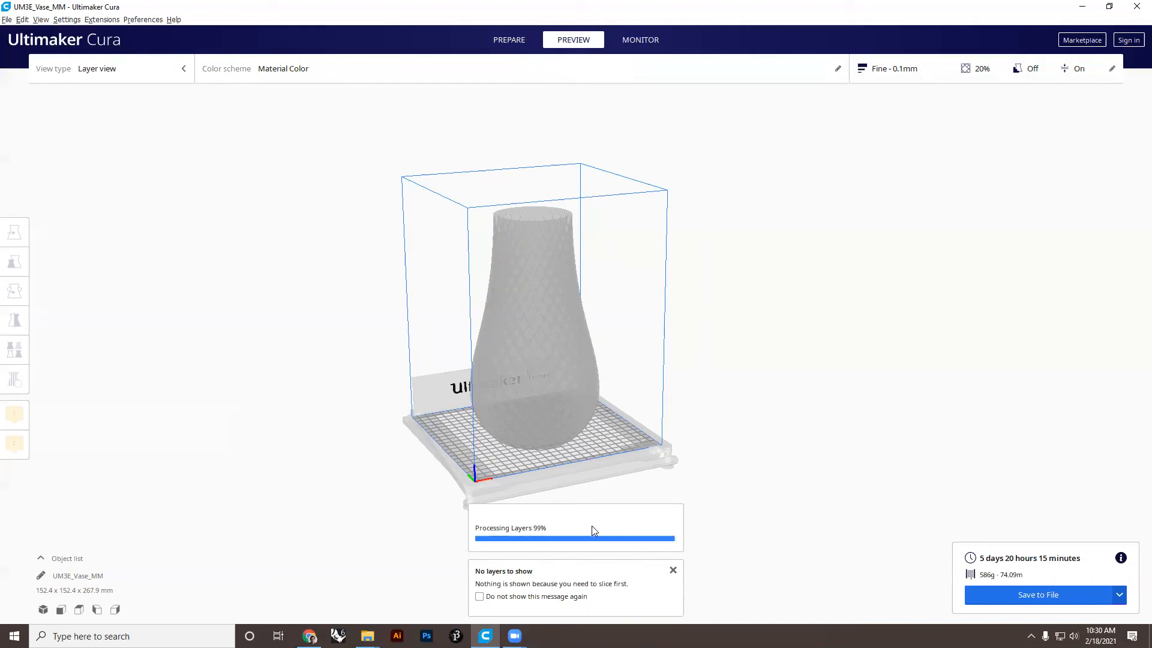
click(673, 571)
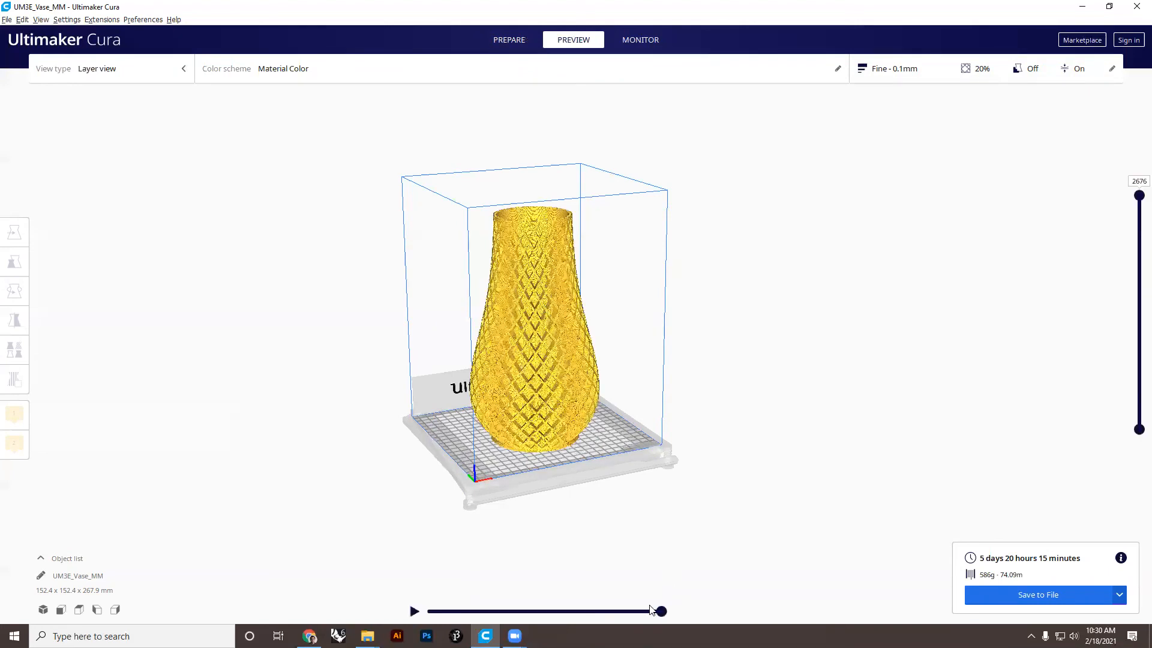
drag(654, 611, 409, 603)
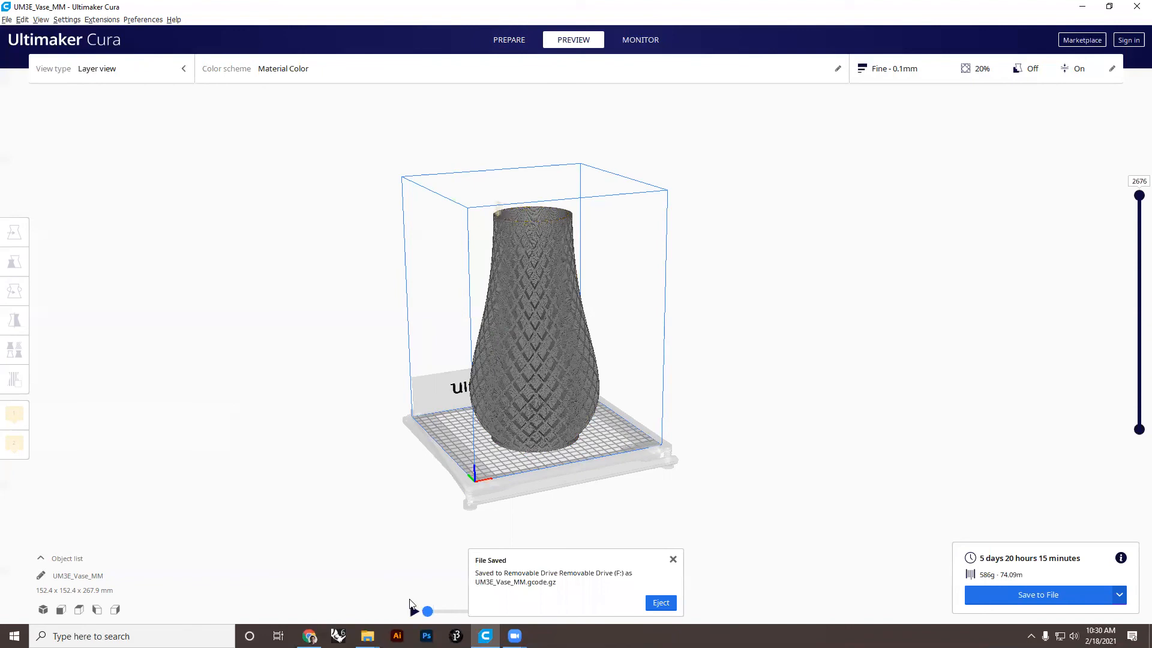
click(673, 560)
drag(462, 617, 710, 622)
- Lower the displayed layers to 465, scrub partway through that layer's toolpath, and inspect the vase's walls and interior up close
drag(1136, 197, 1069, 386)
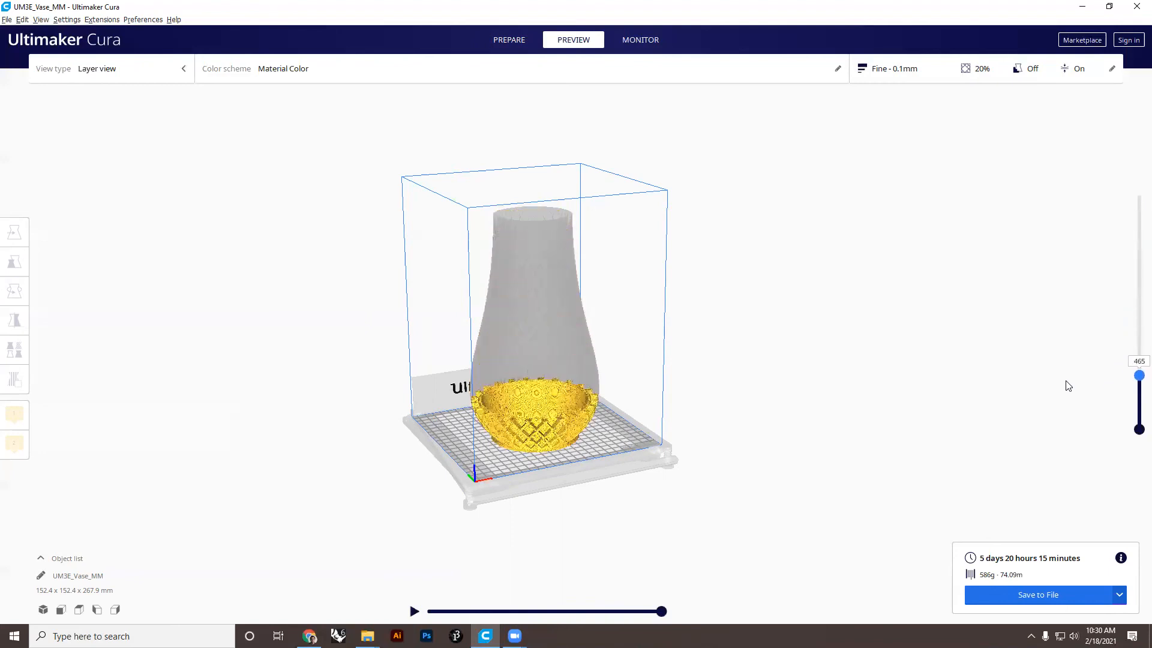
right_drag(521, 429, 547, 396)
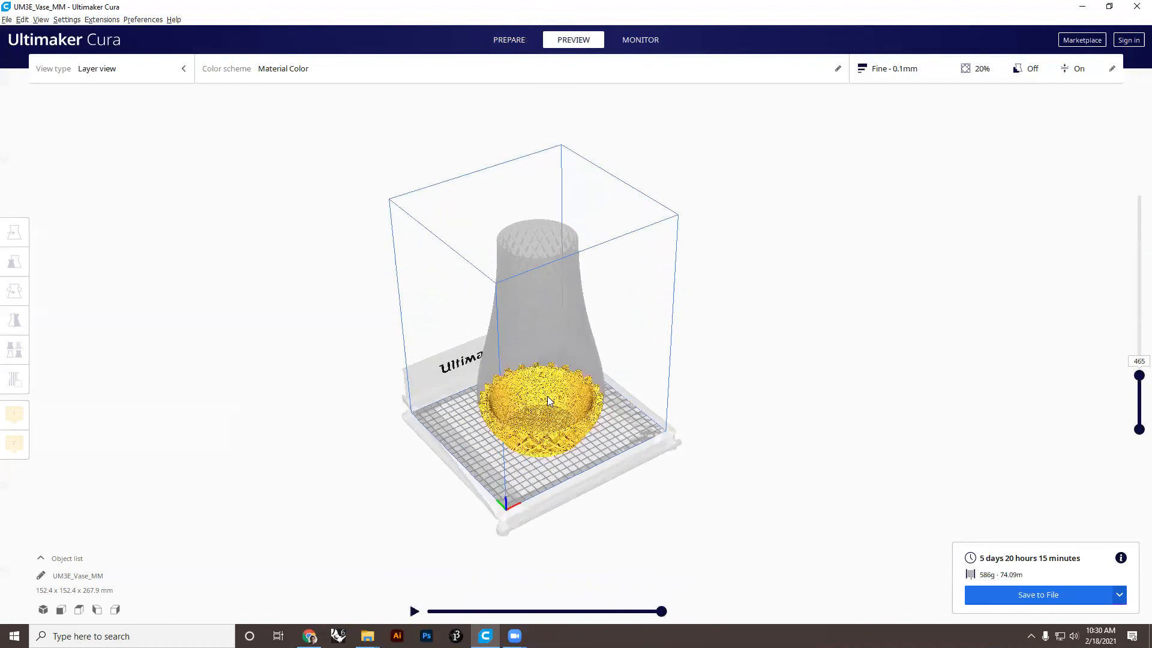
scroll(547, 396, up, 6)
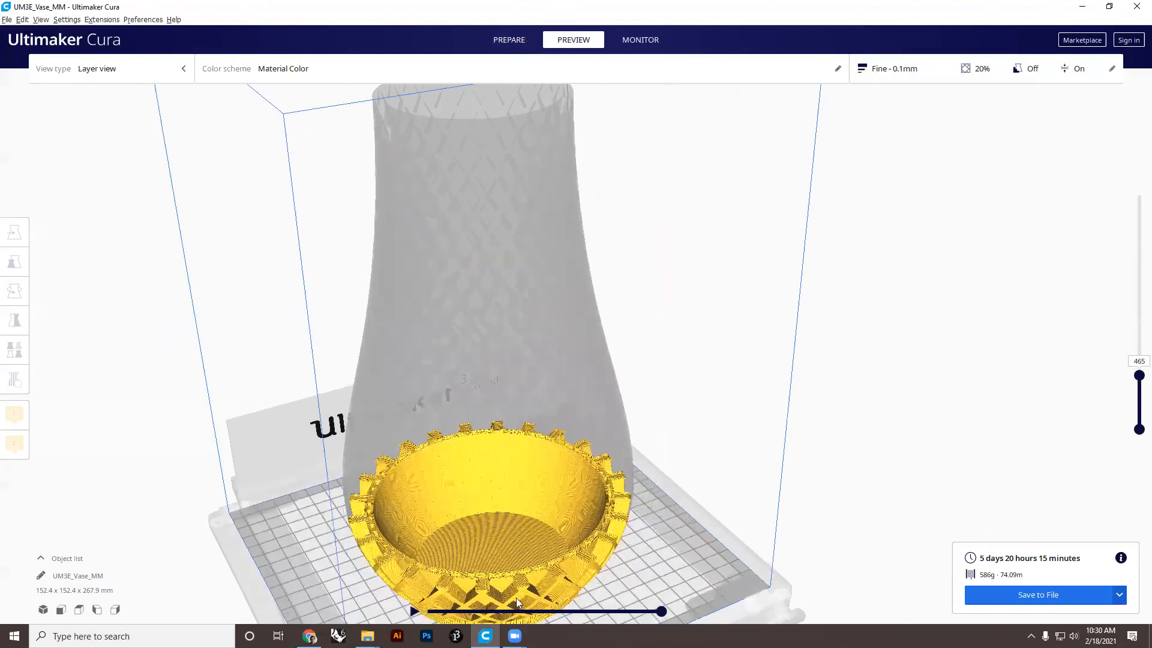
drag(660, 612, 530, 622)
scroll(462, 467, down, 3)
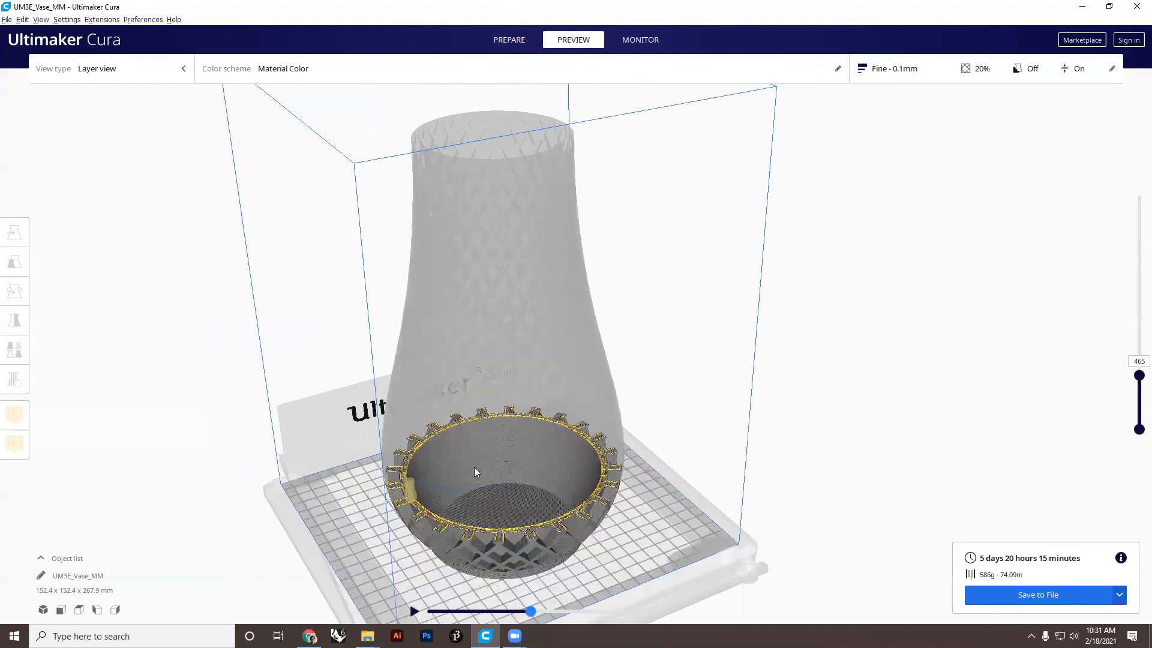
scroll(558, 540, up, 3)
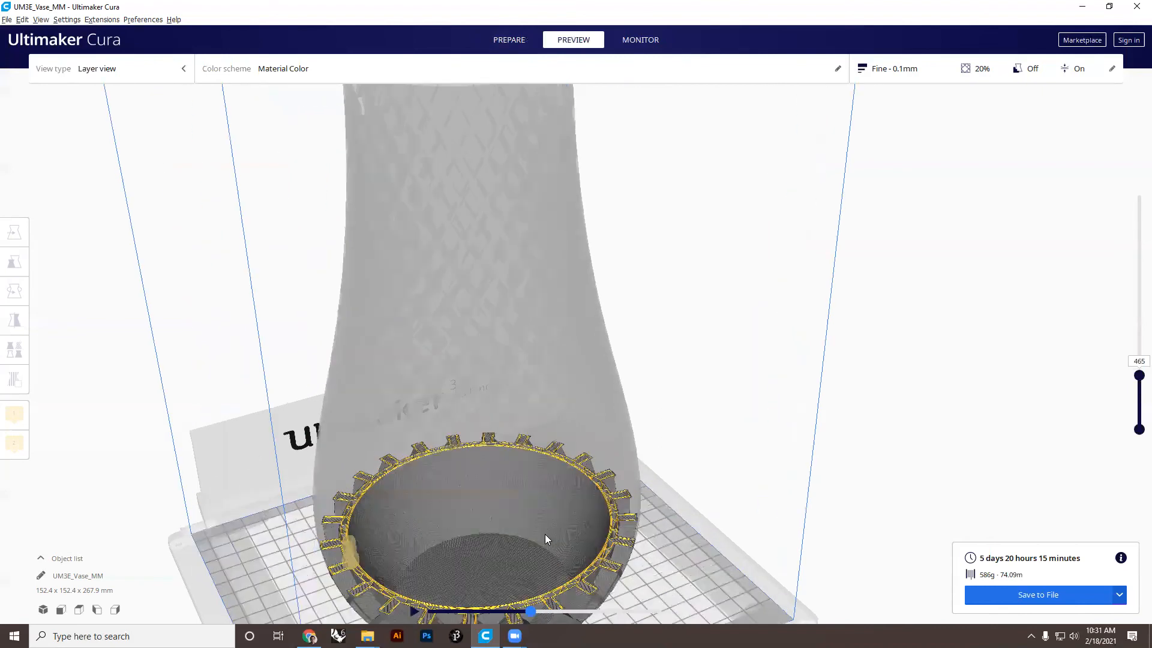
scroll(544, 534, down, 5)
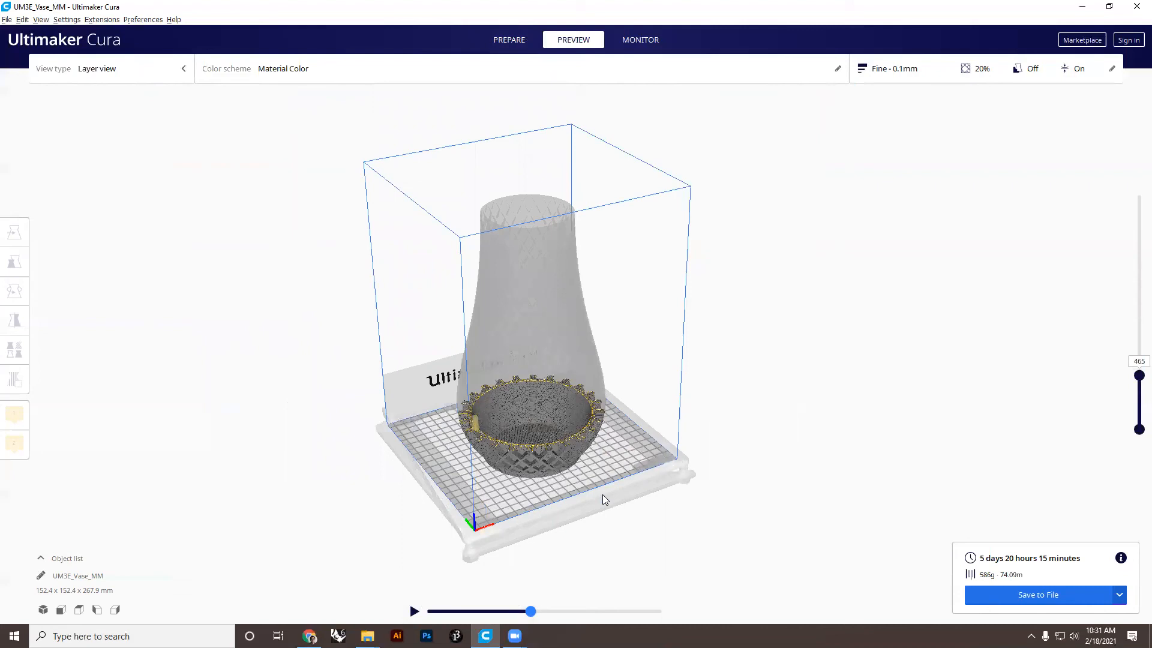
- Check the monitoring page for the Ultimaker 3 Extended and return to the preparation view
click(630, 42)
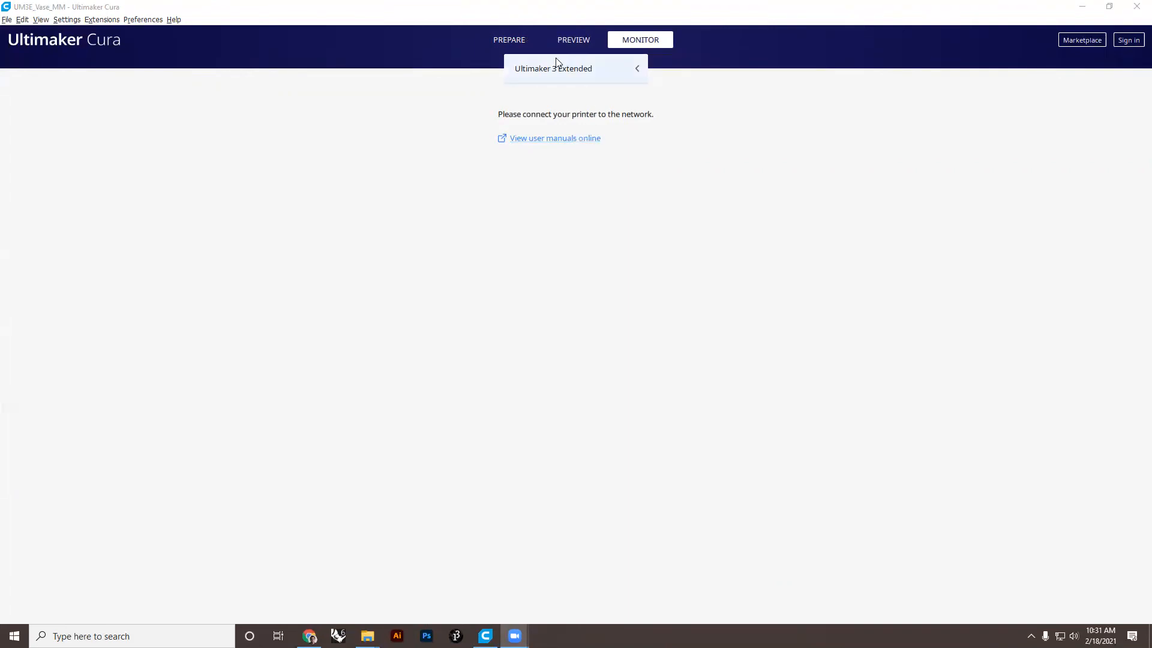
click(527, 39)
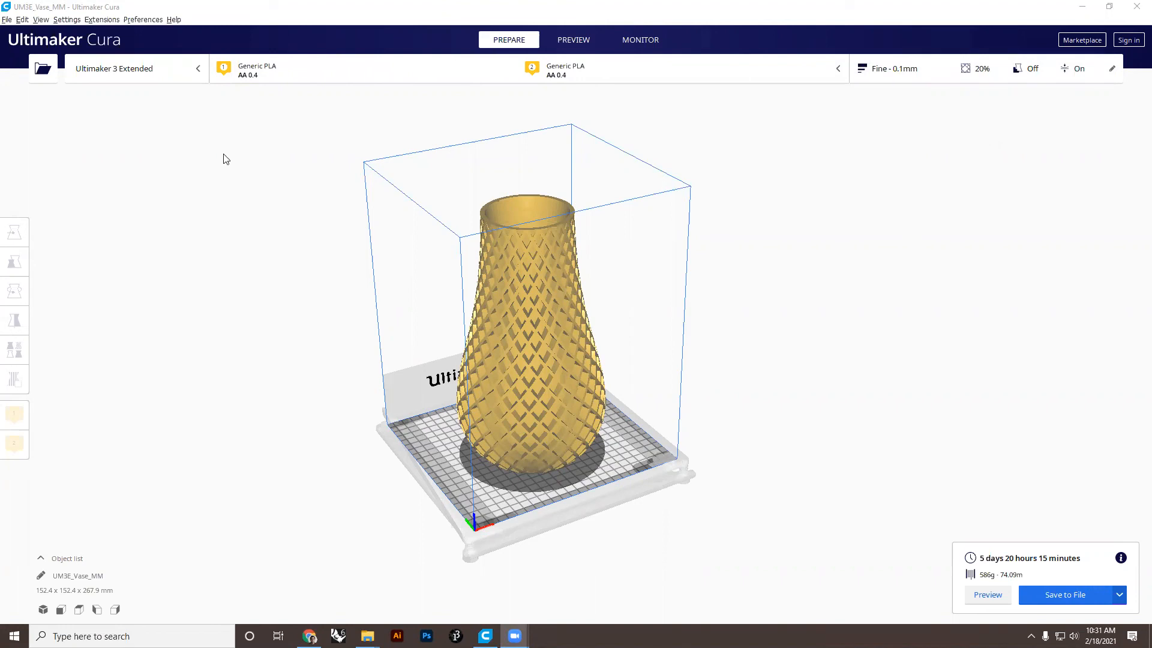
- Save the project to the Desktop as the Cura Project 3MF file UM3E_Vase_MM and dismiss the save notification
click(7, 20)
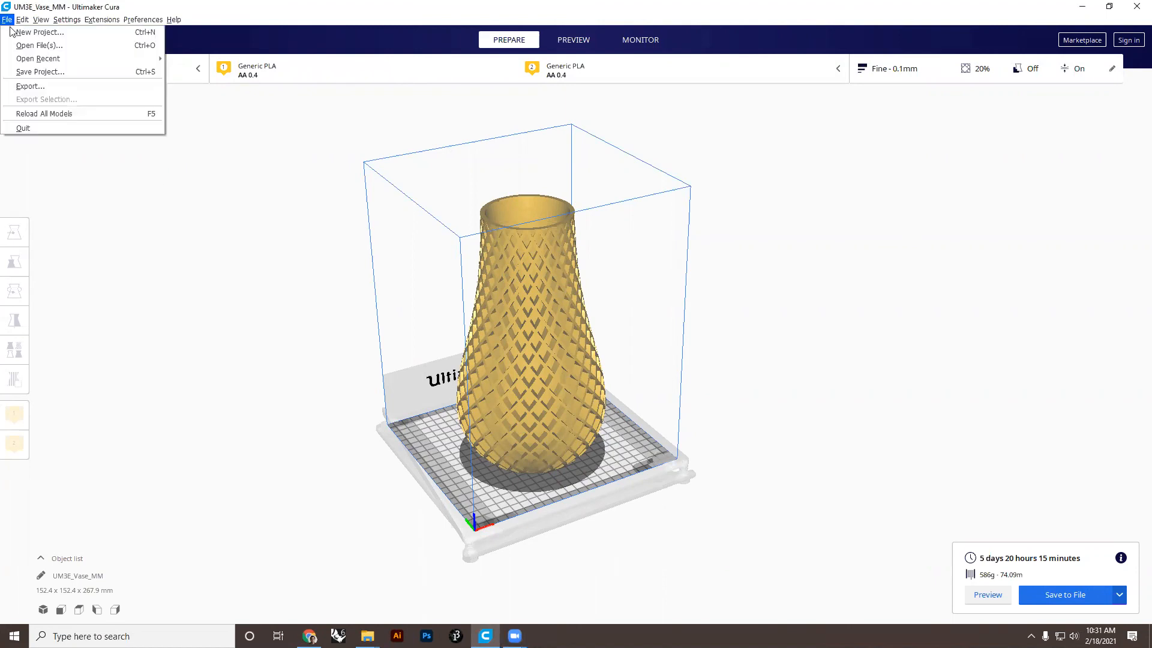
click(27, 72)
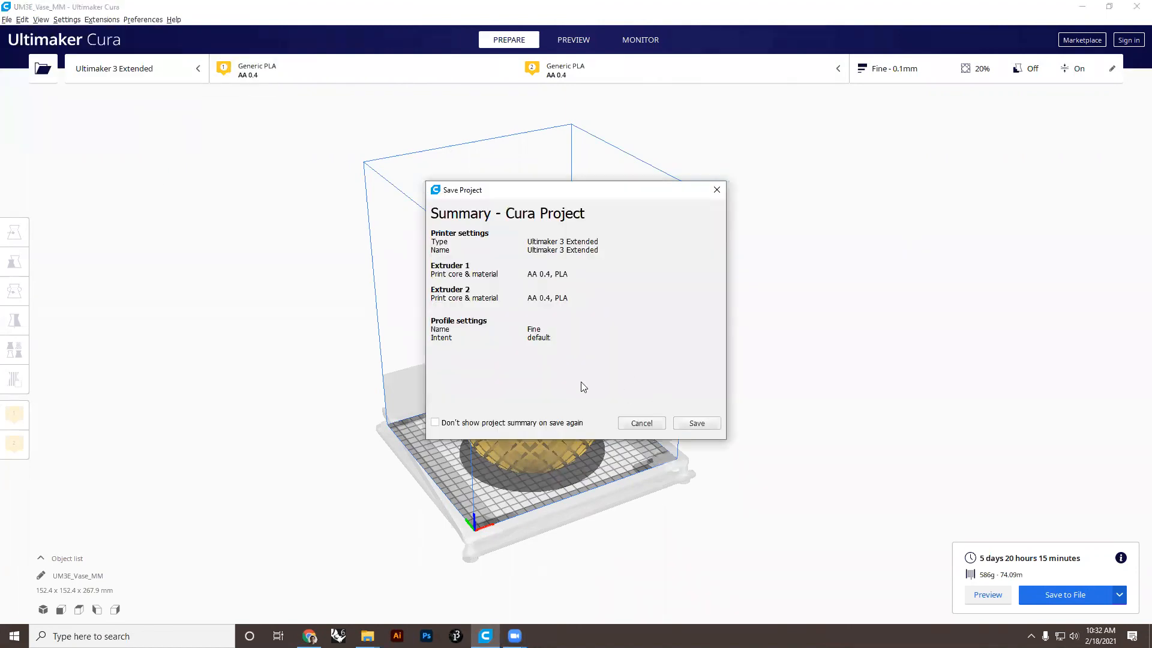
click(697, 423)
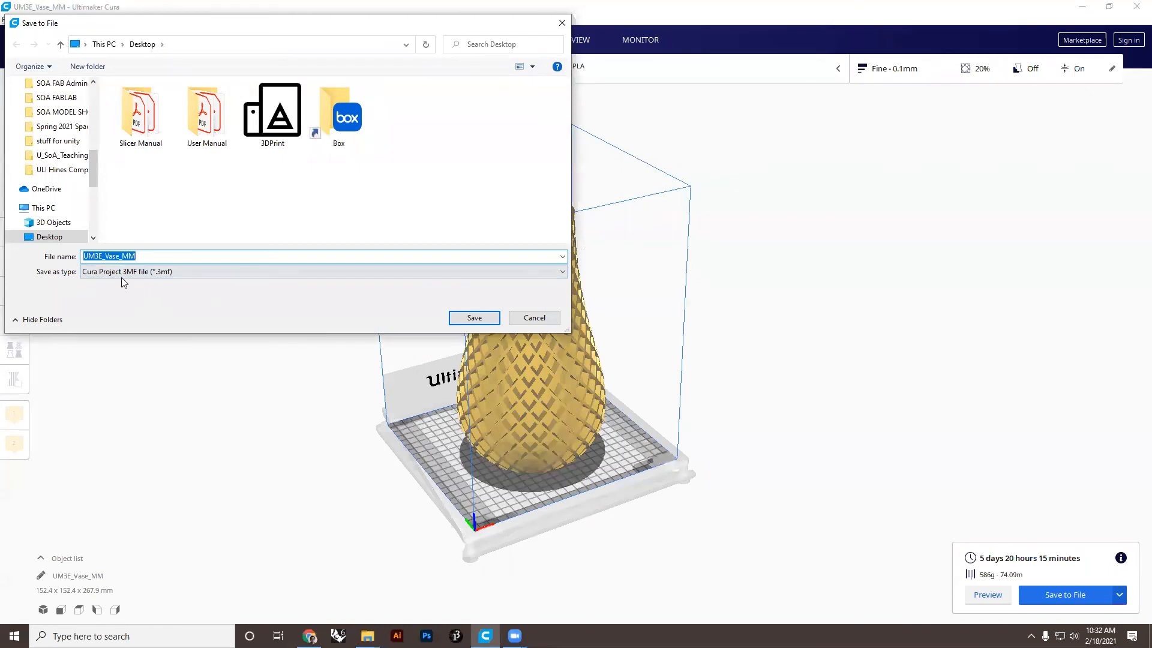
click(474, 318)
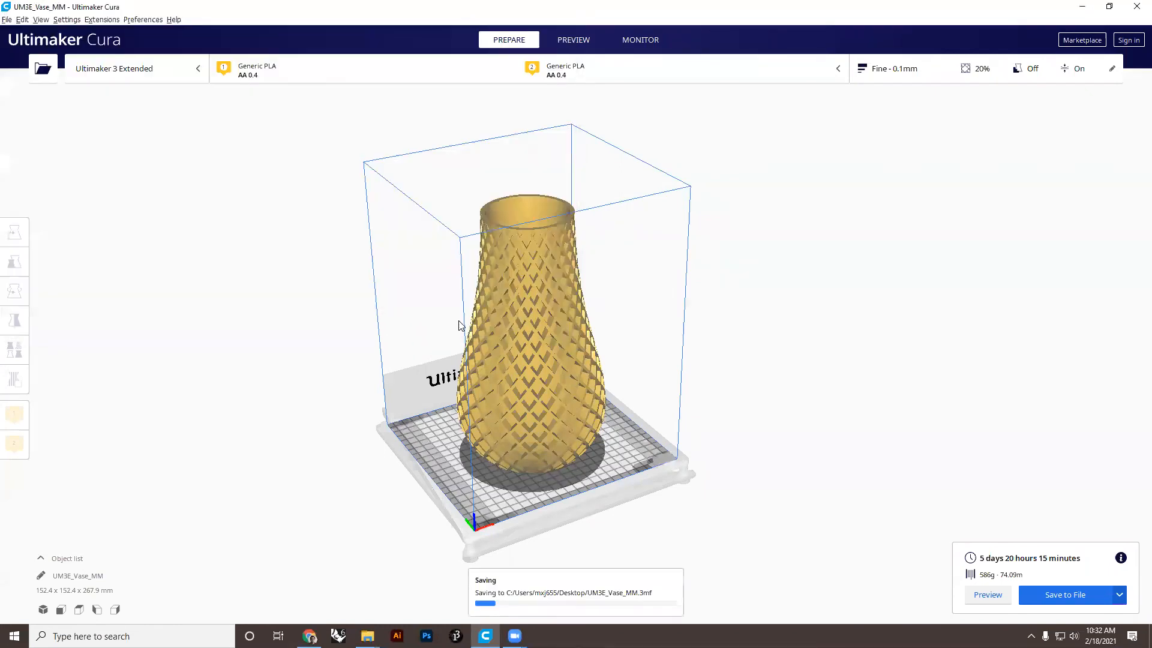
click(675, 569)
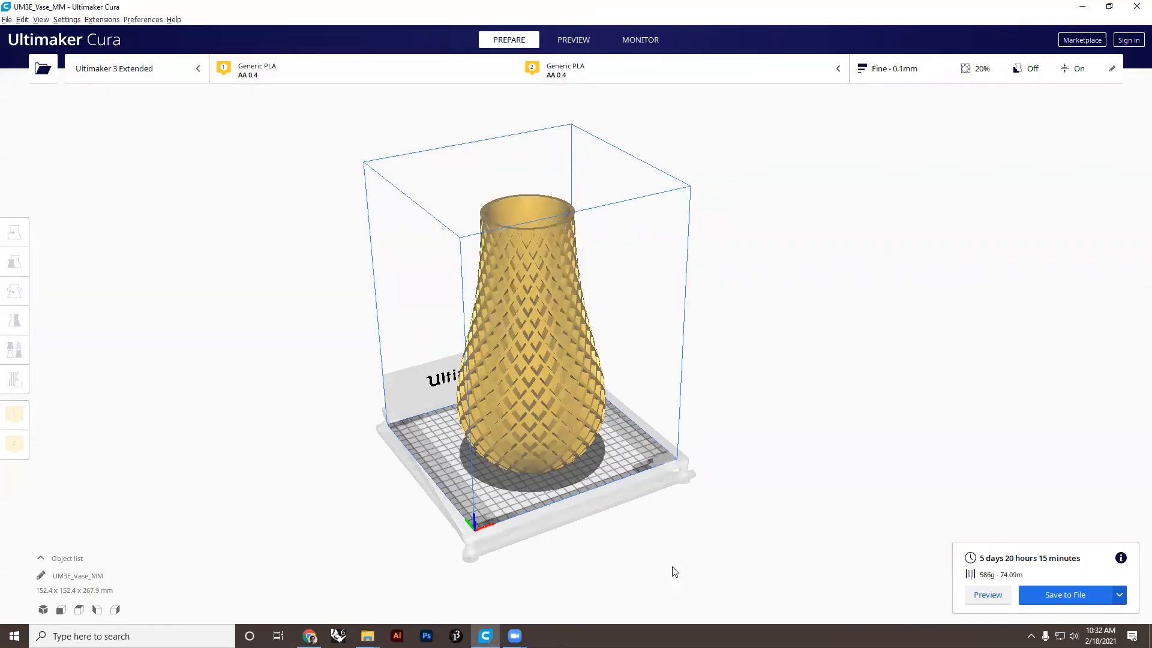
scroll(502, 467, down, 2)
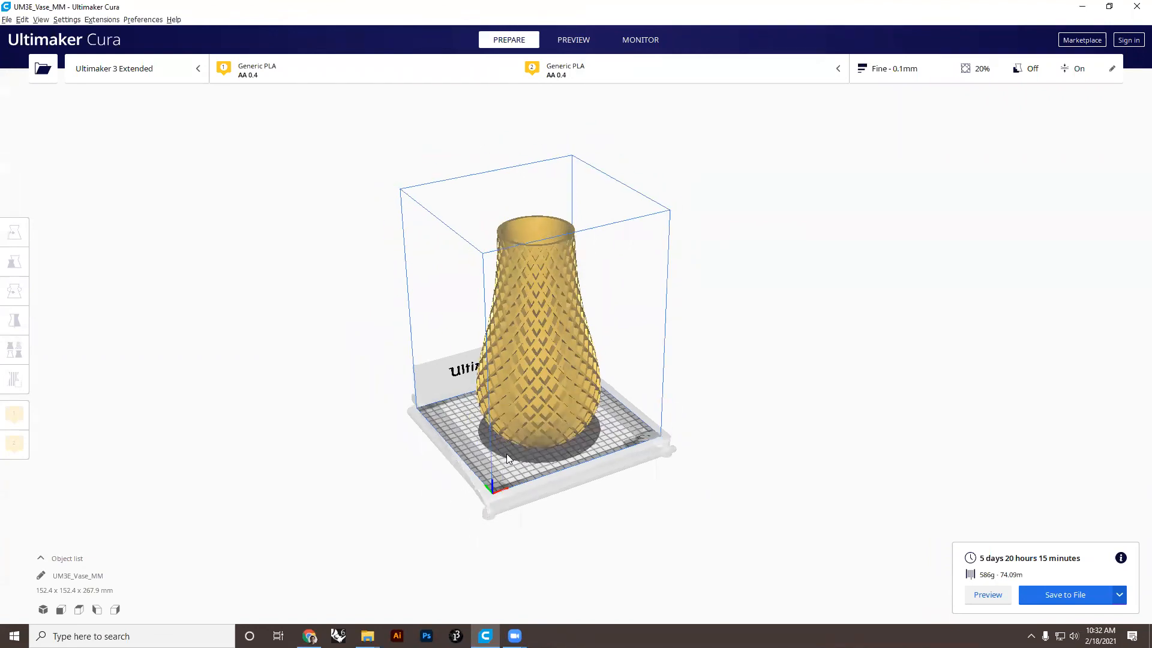